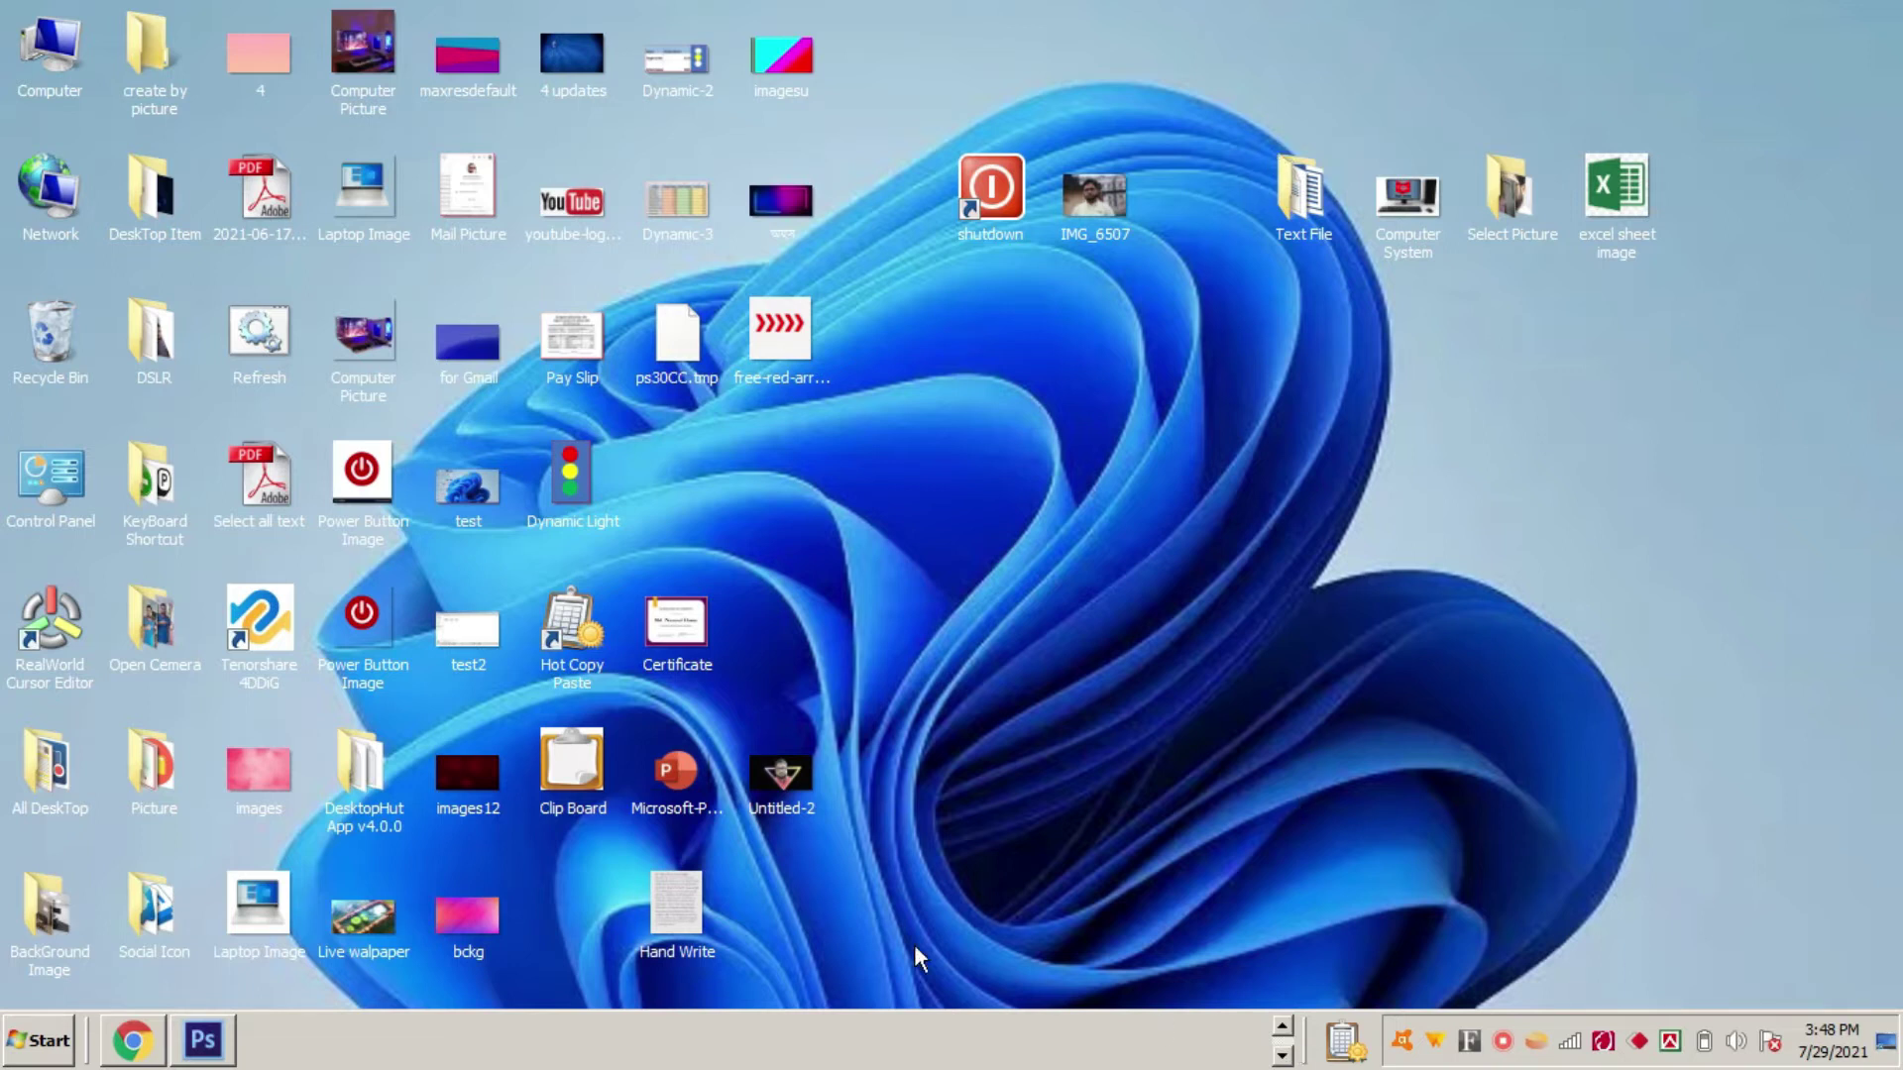
Expand the taskbar quick-launch area to reveal the Excel, Word and other pinned shortcuts.
left_click(1282, 1057)
left_click(1283, 1057)
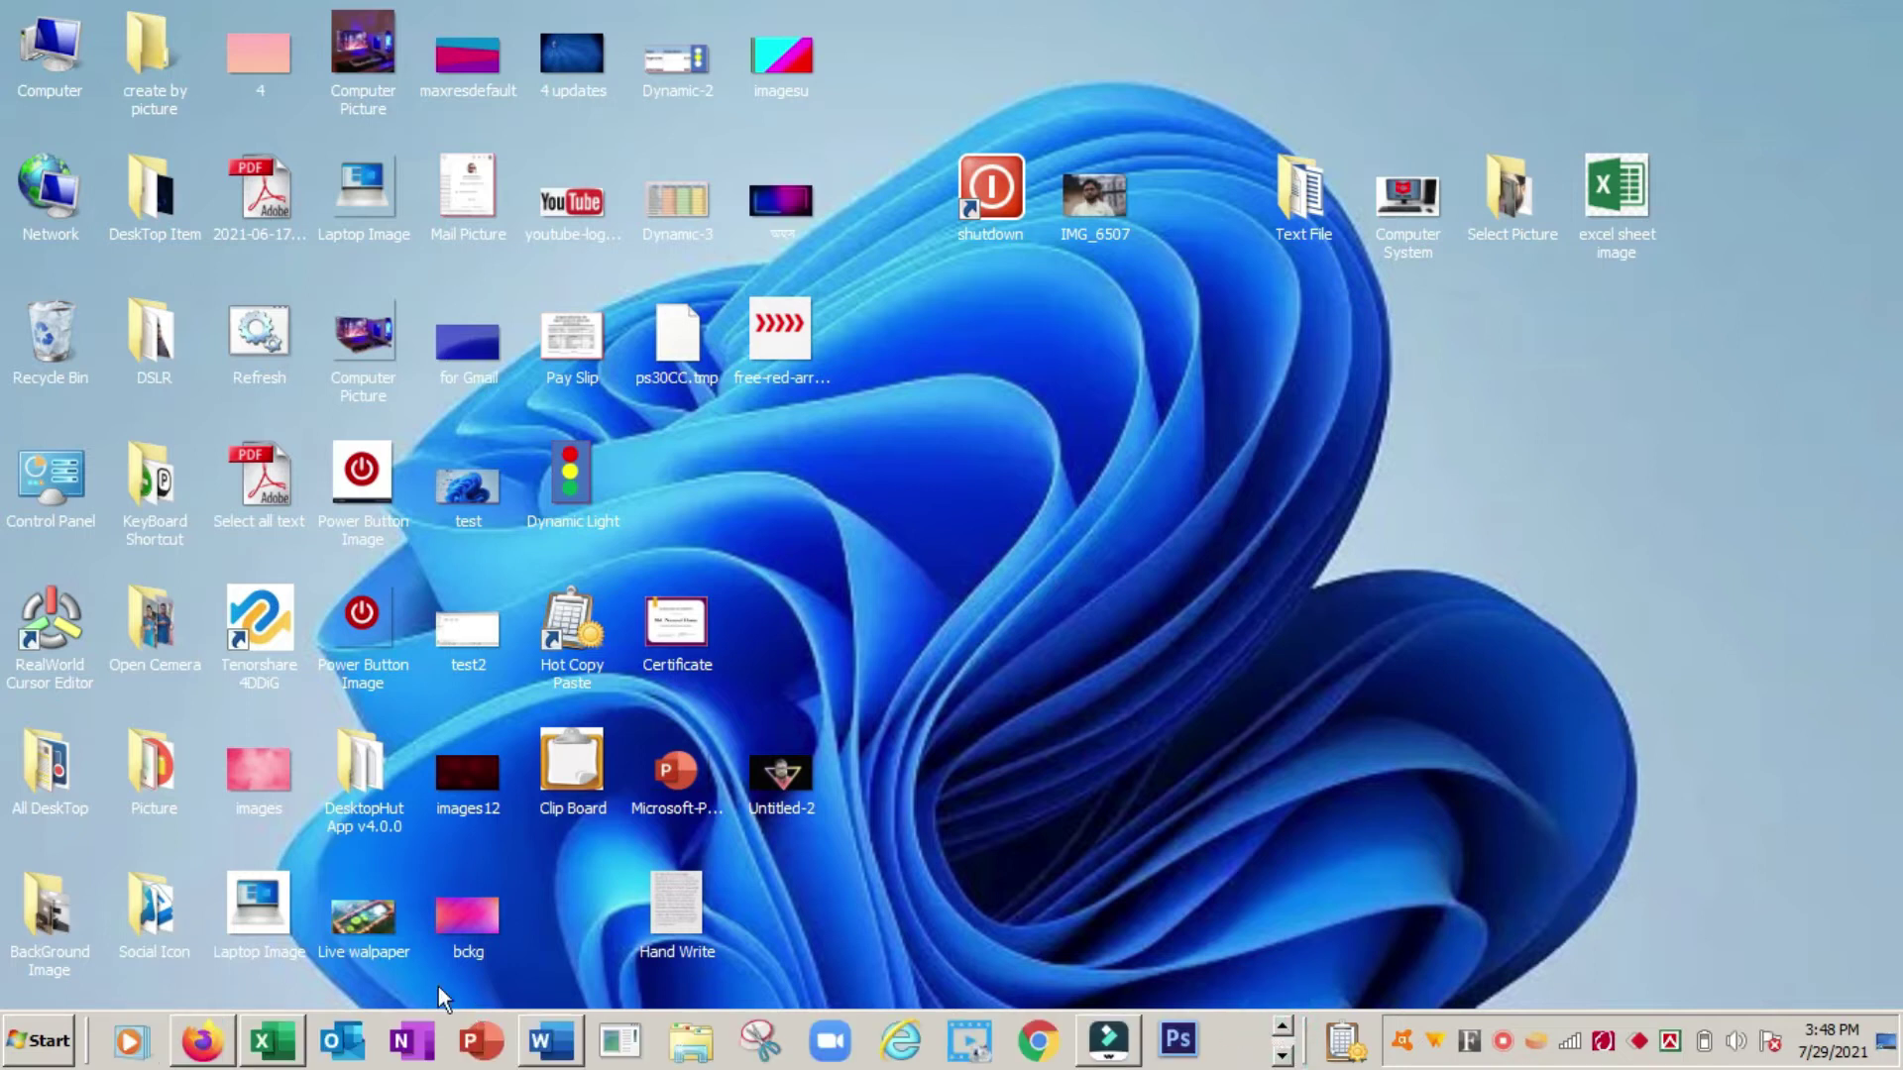
Open the Excel sales workbook and a blank Word document, then copy the A1:D11 table.
left_click(273, 1041)
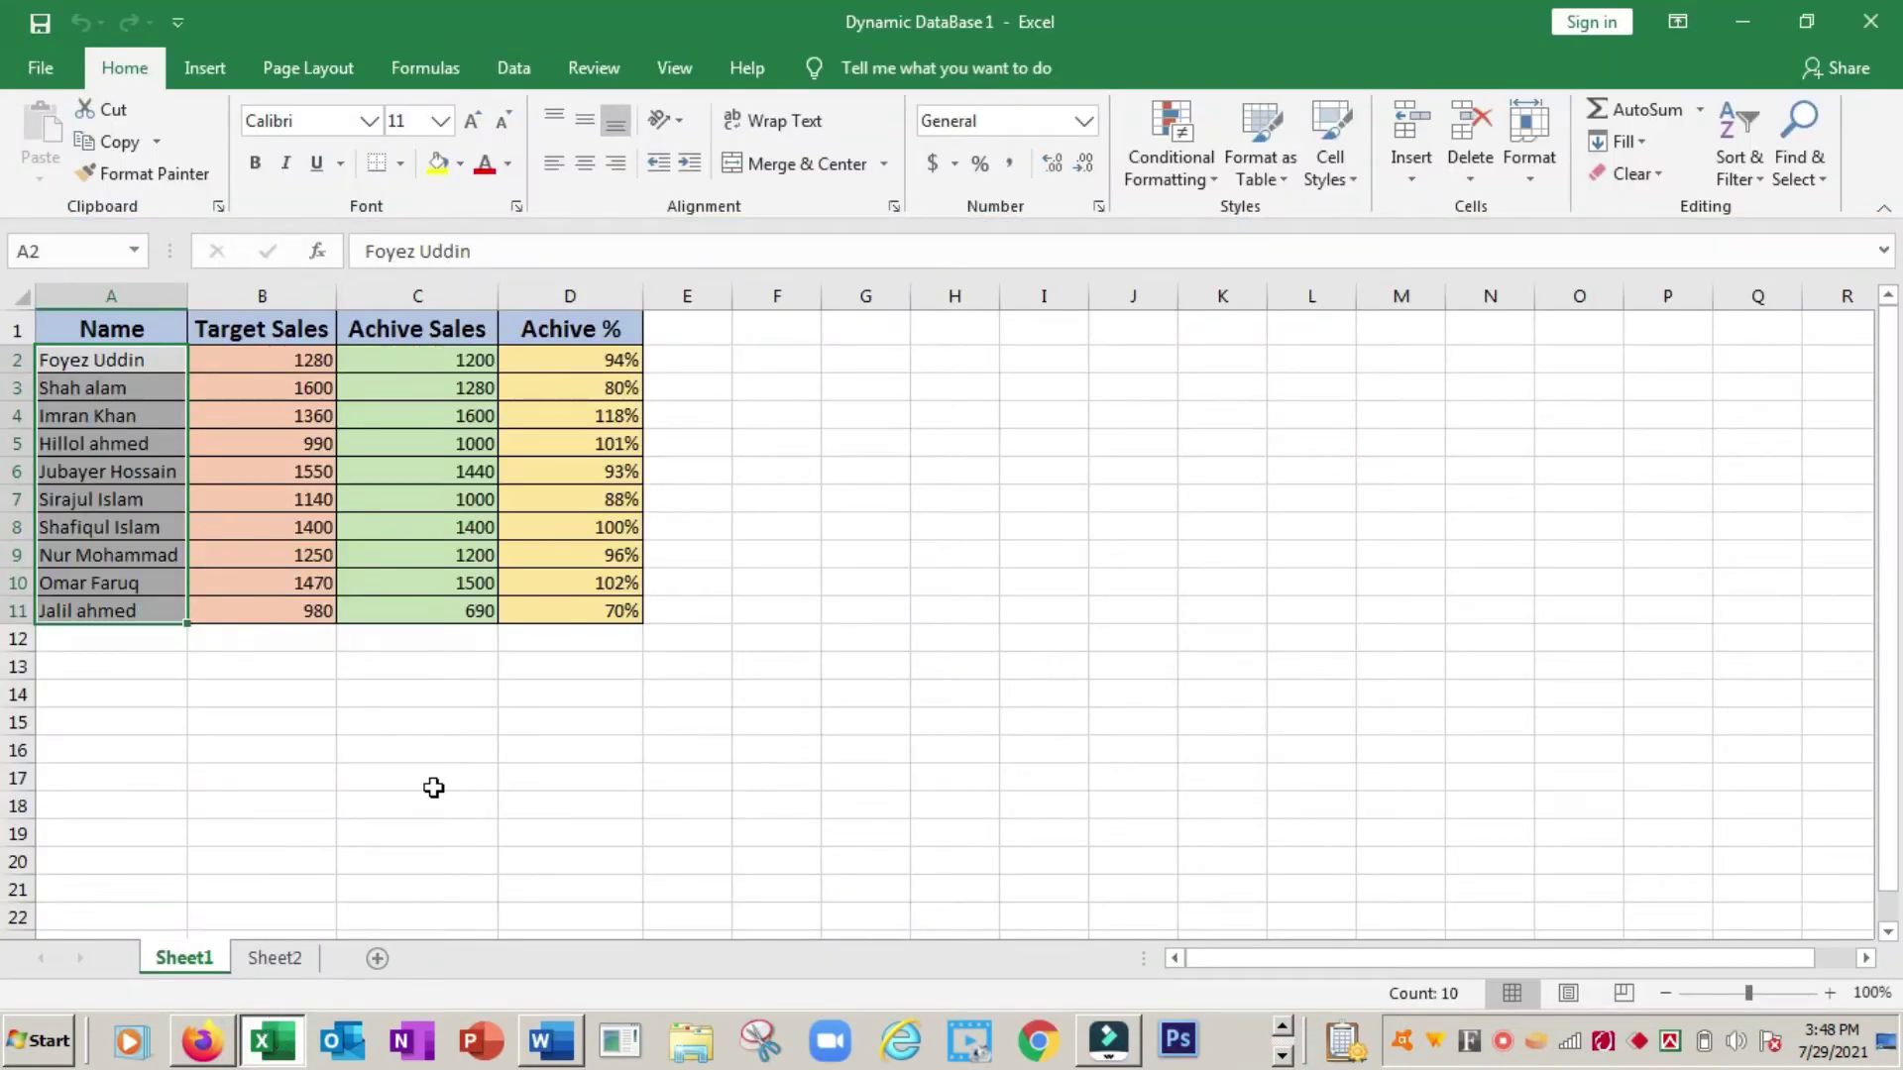
left_click(551, 1041)
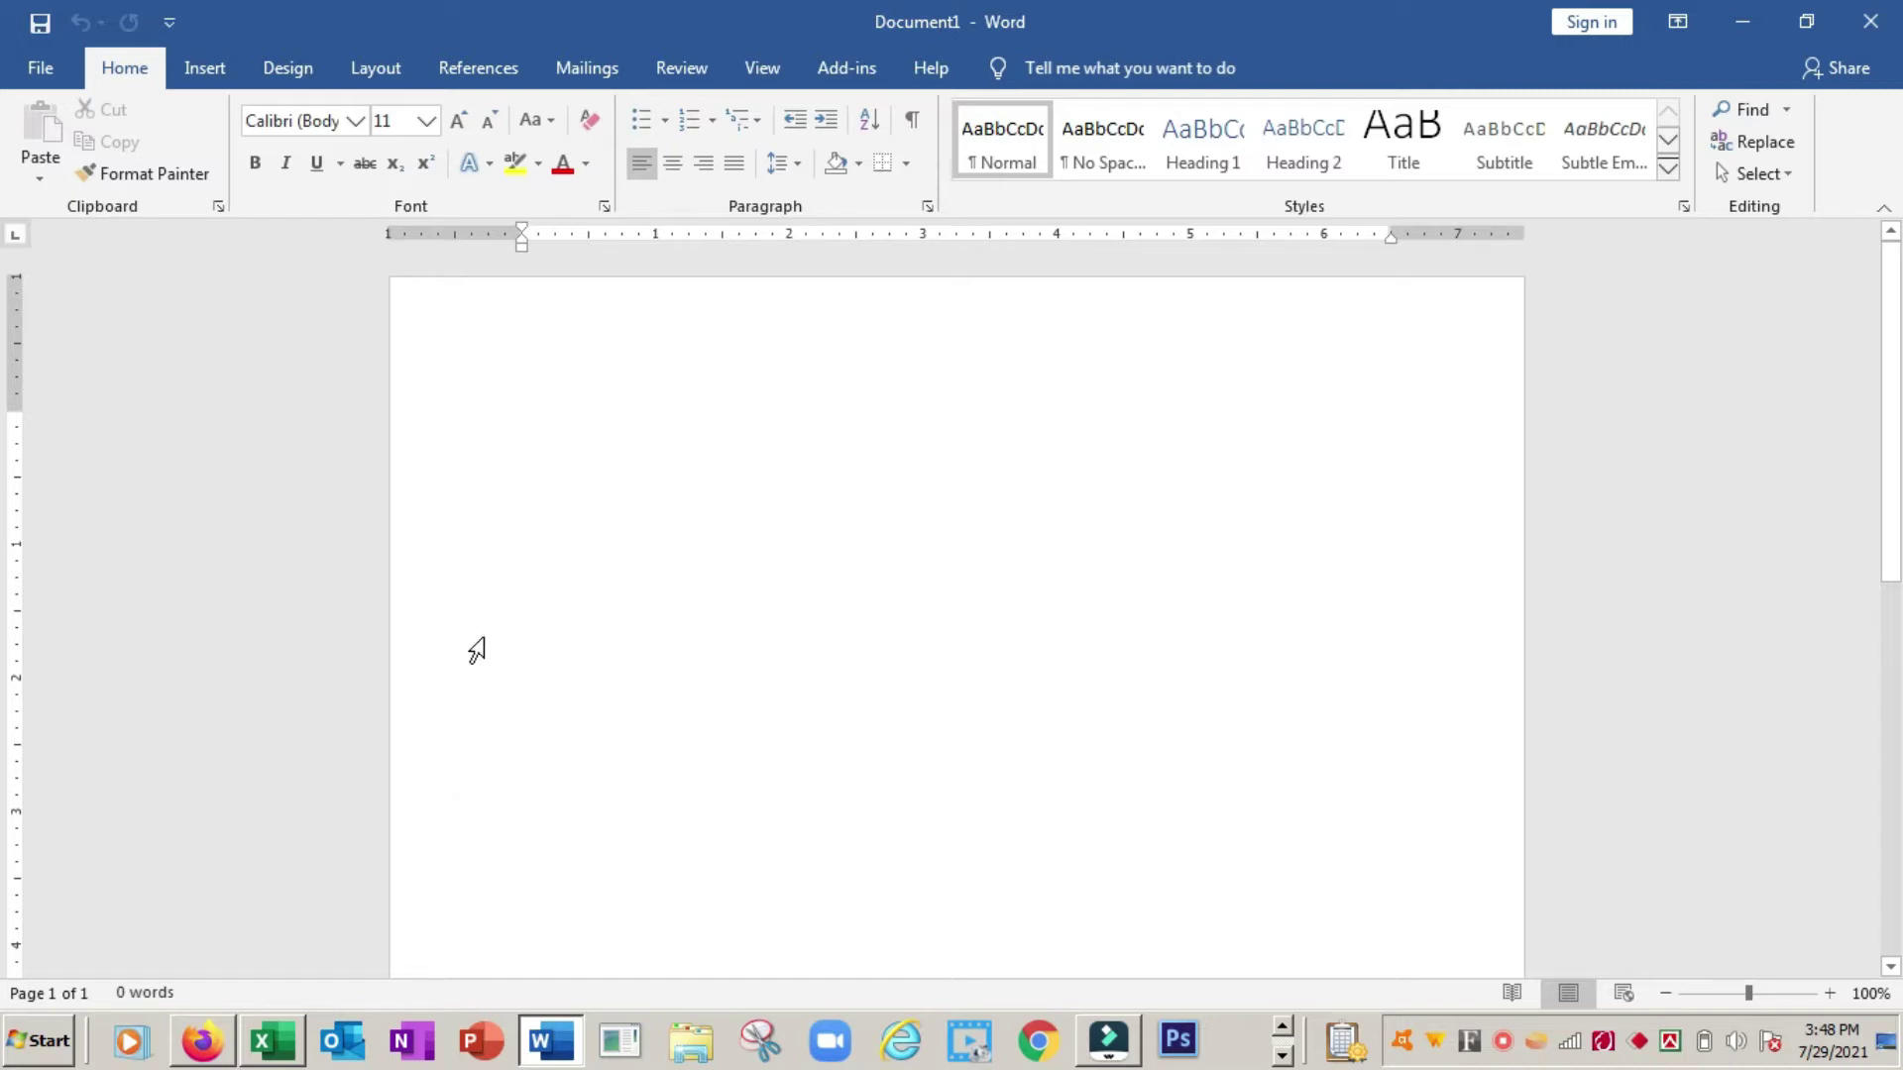
left_click(272, 1041)
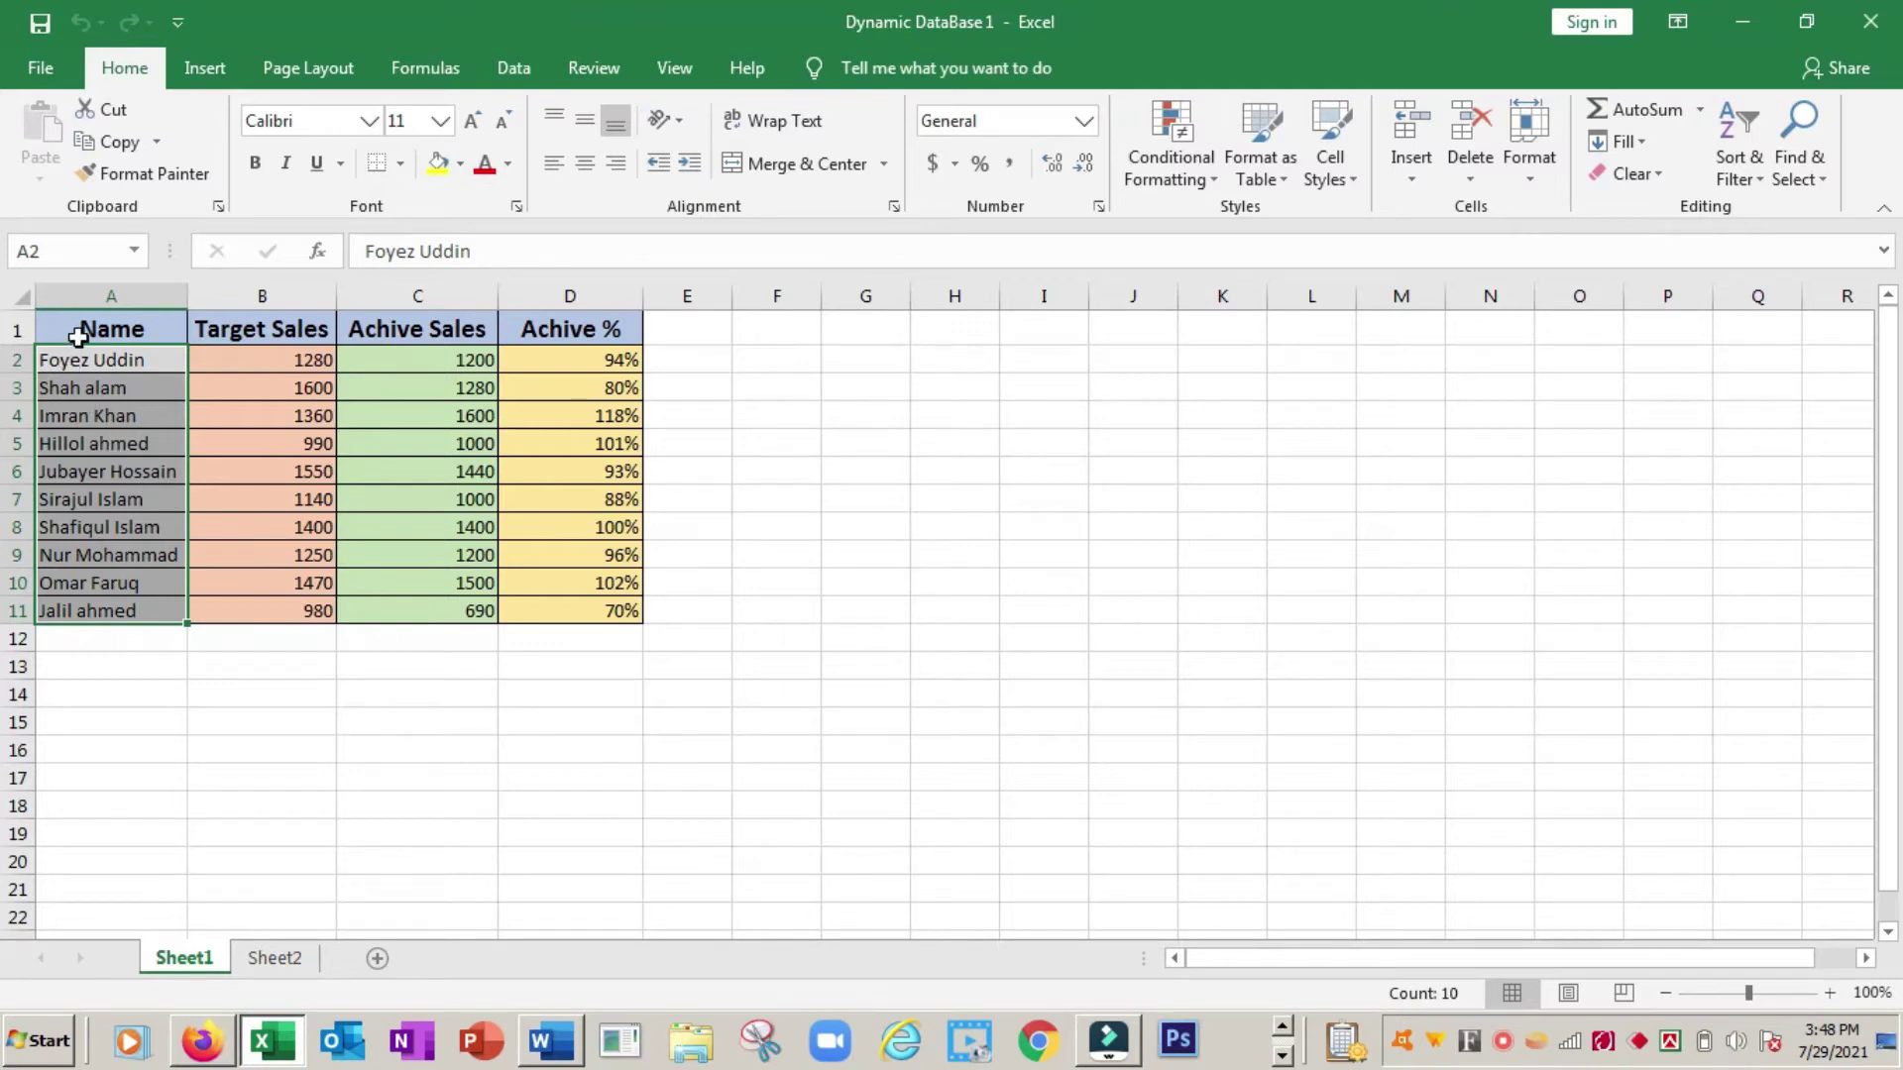
left_click_drag(73, 324, 581, 619)
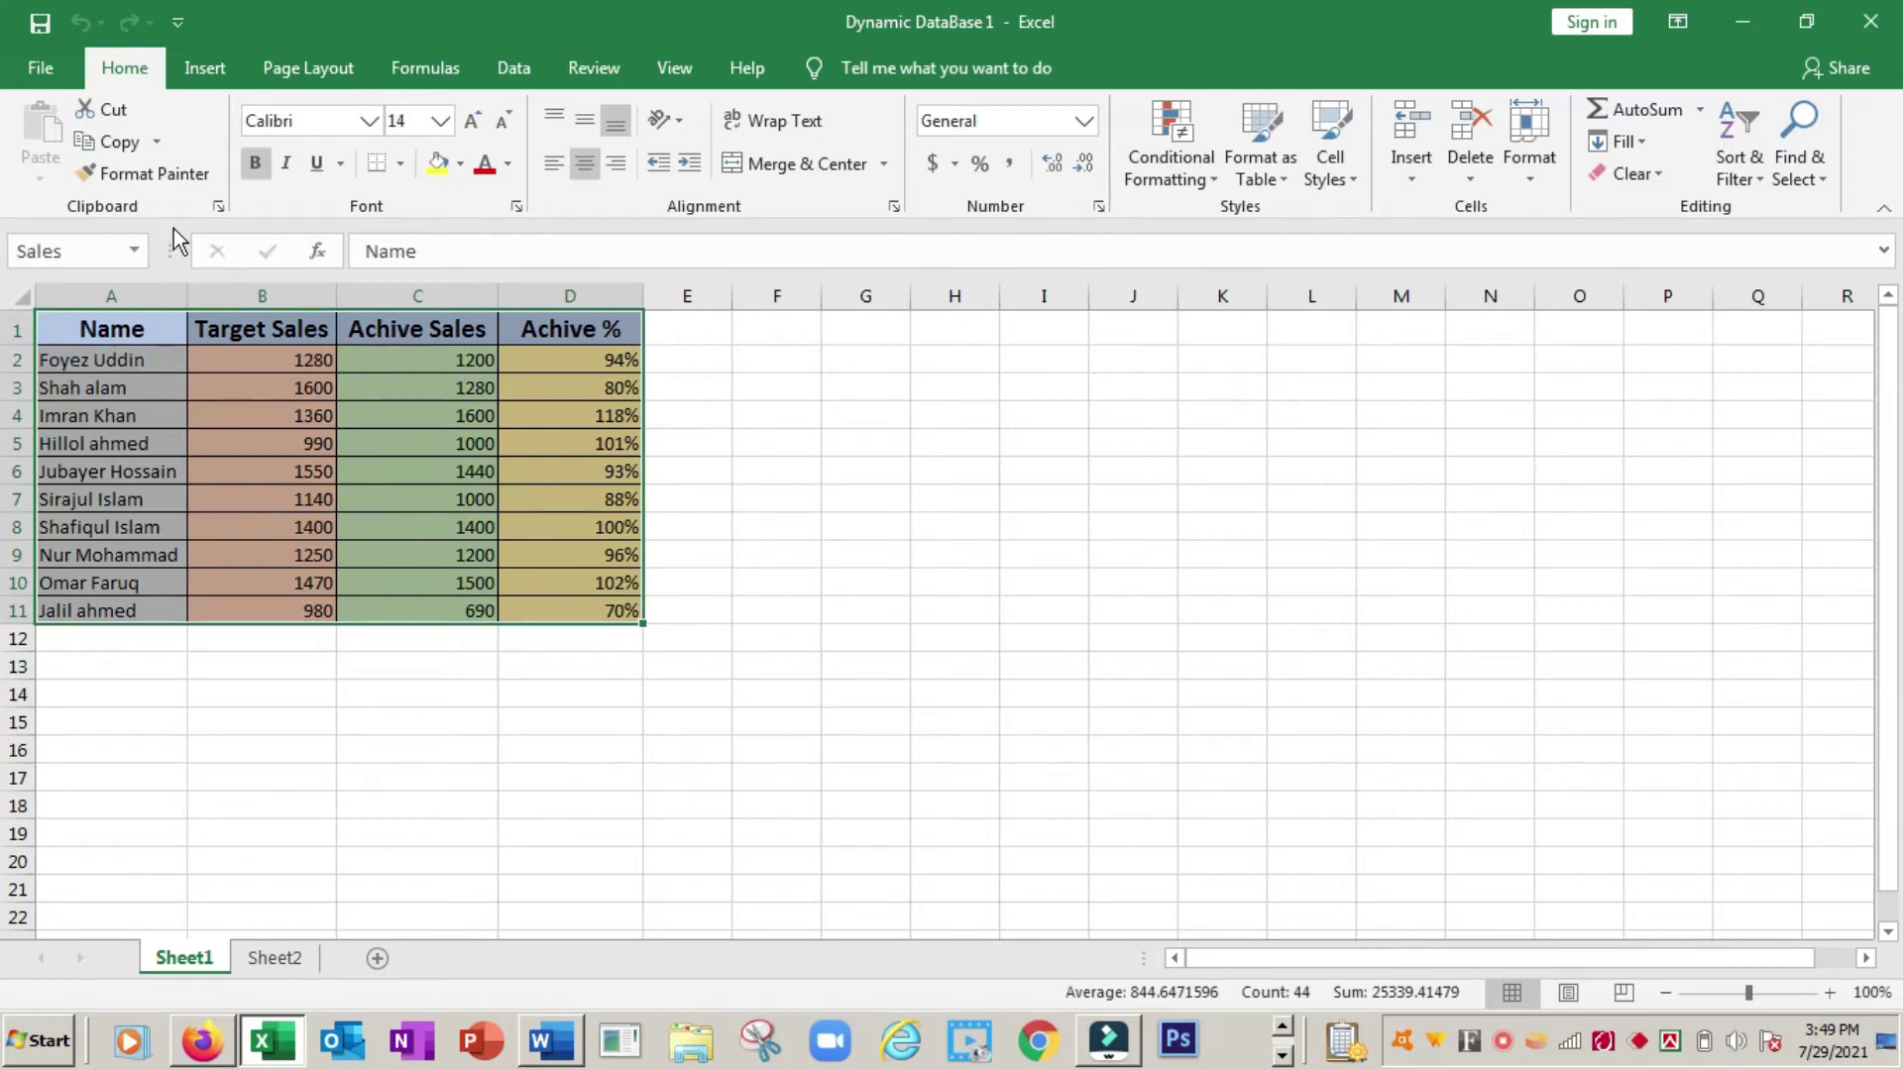
key("ctrl+c")
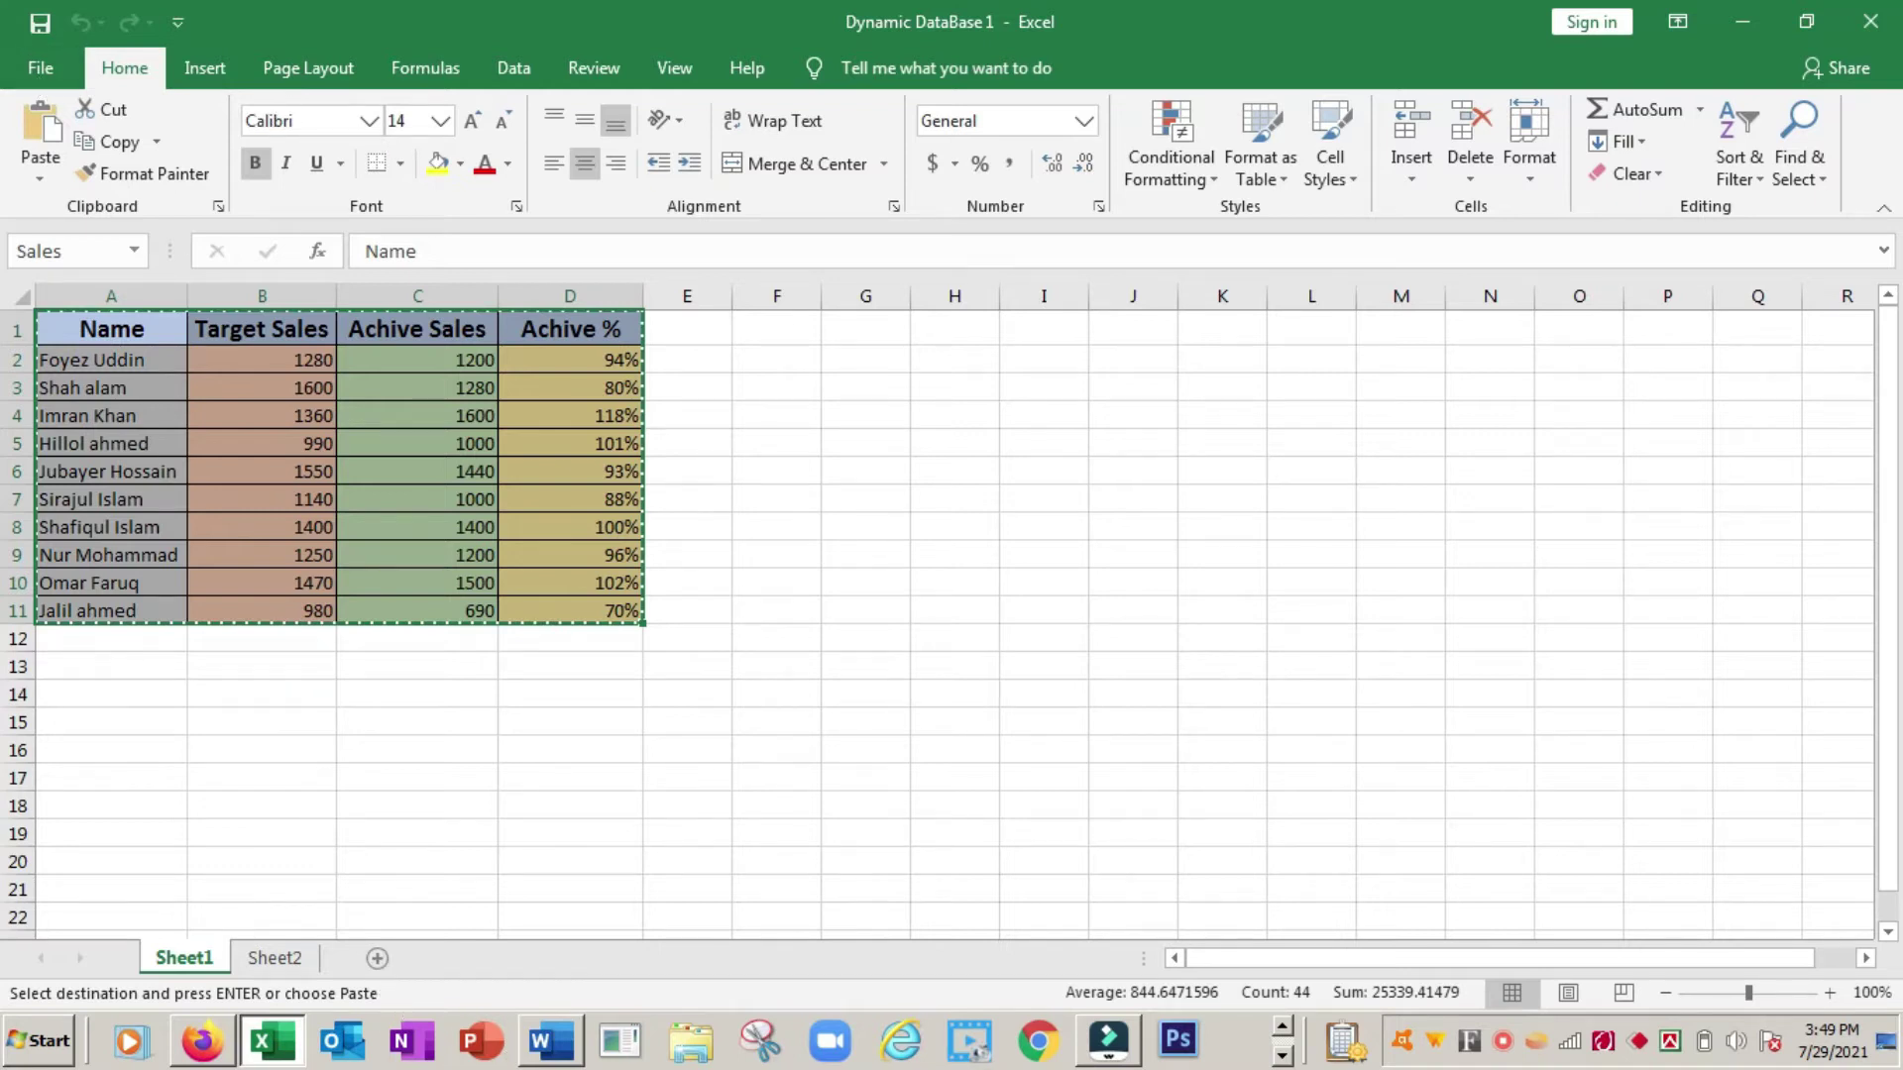
Paste the sales table into the blank Word document with Link & Keep Source Formatting.
left_click(552, 1056)
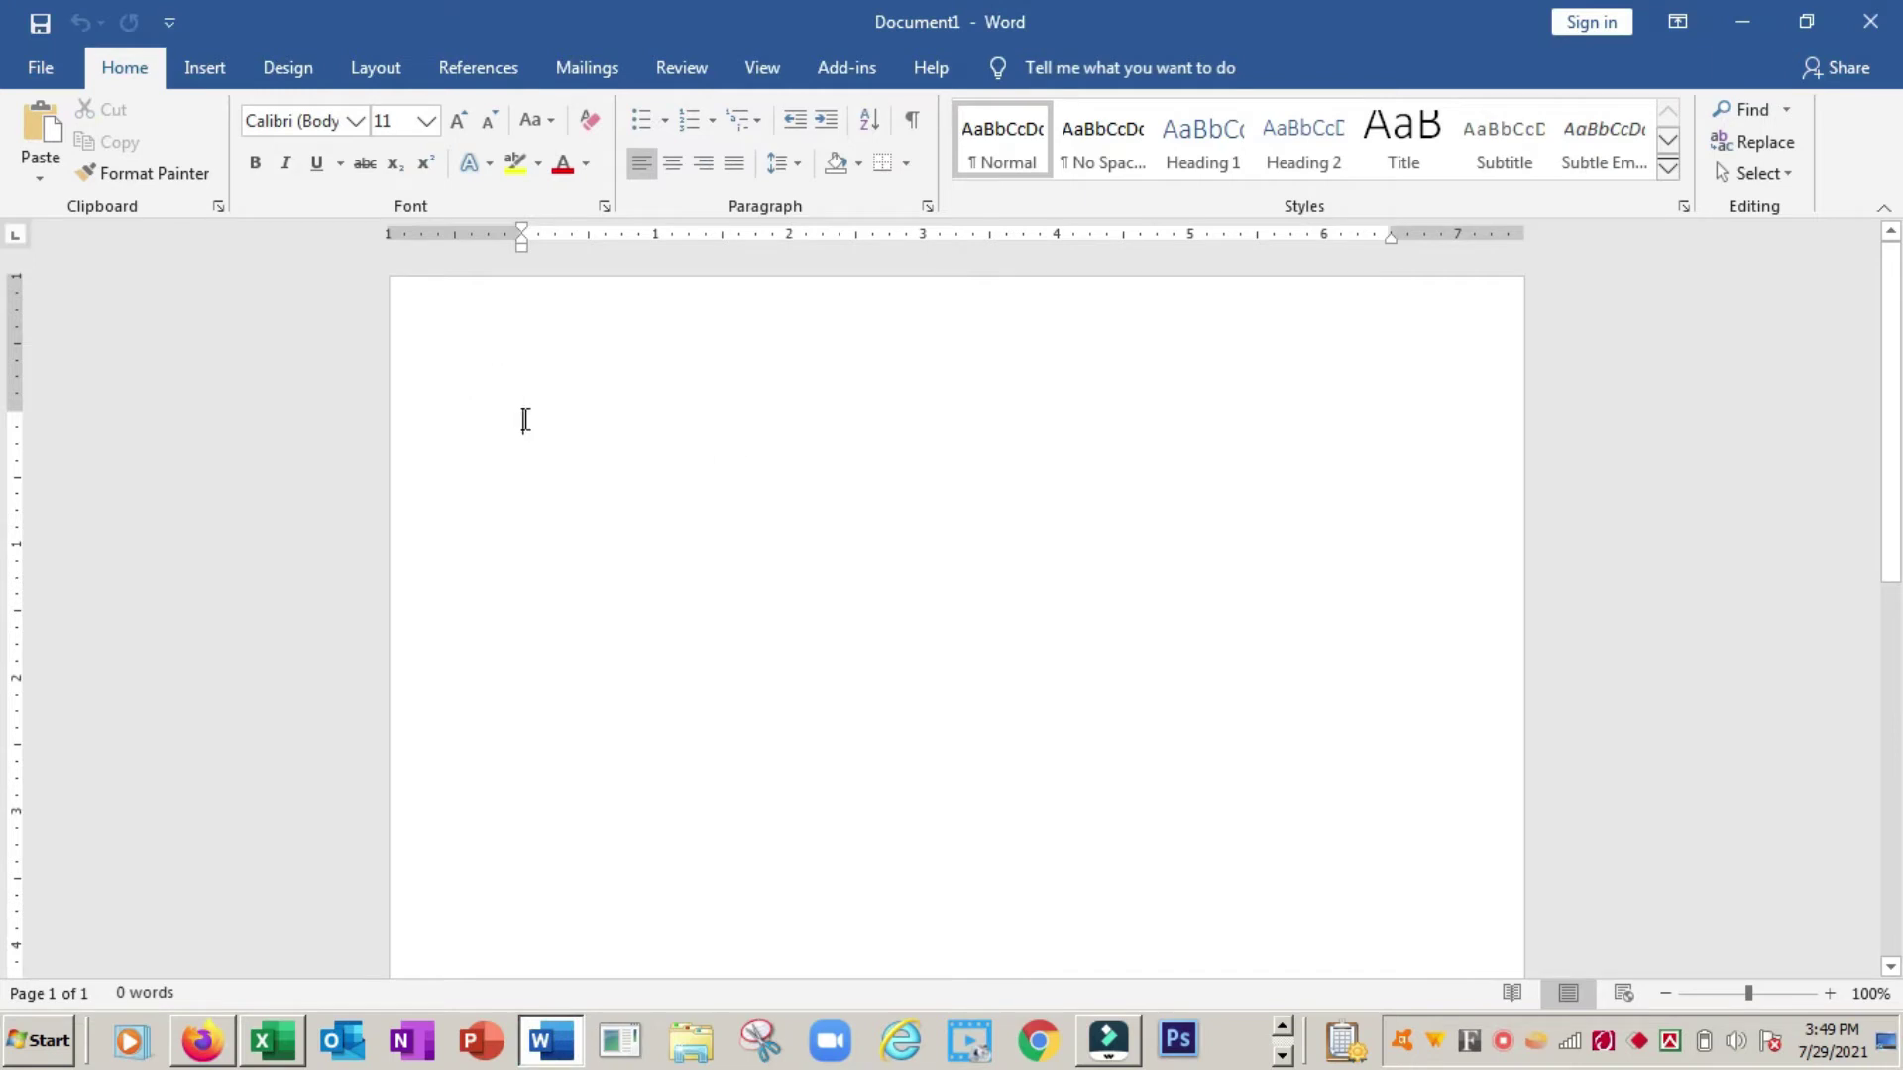
left_click(40, 177)
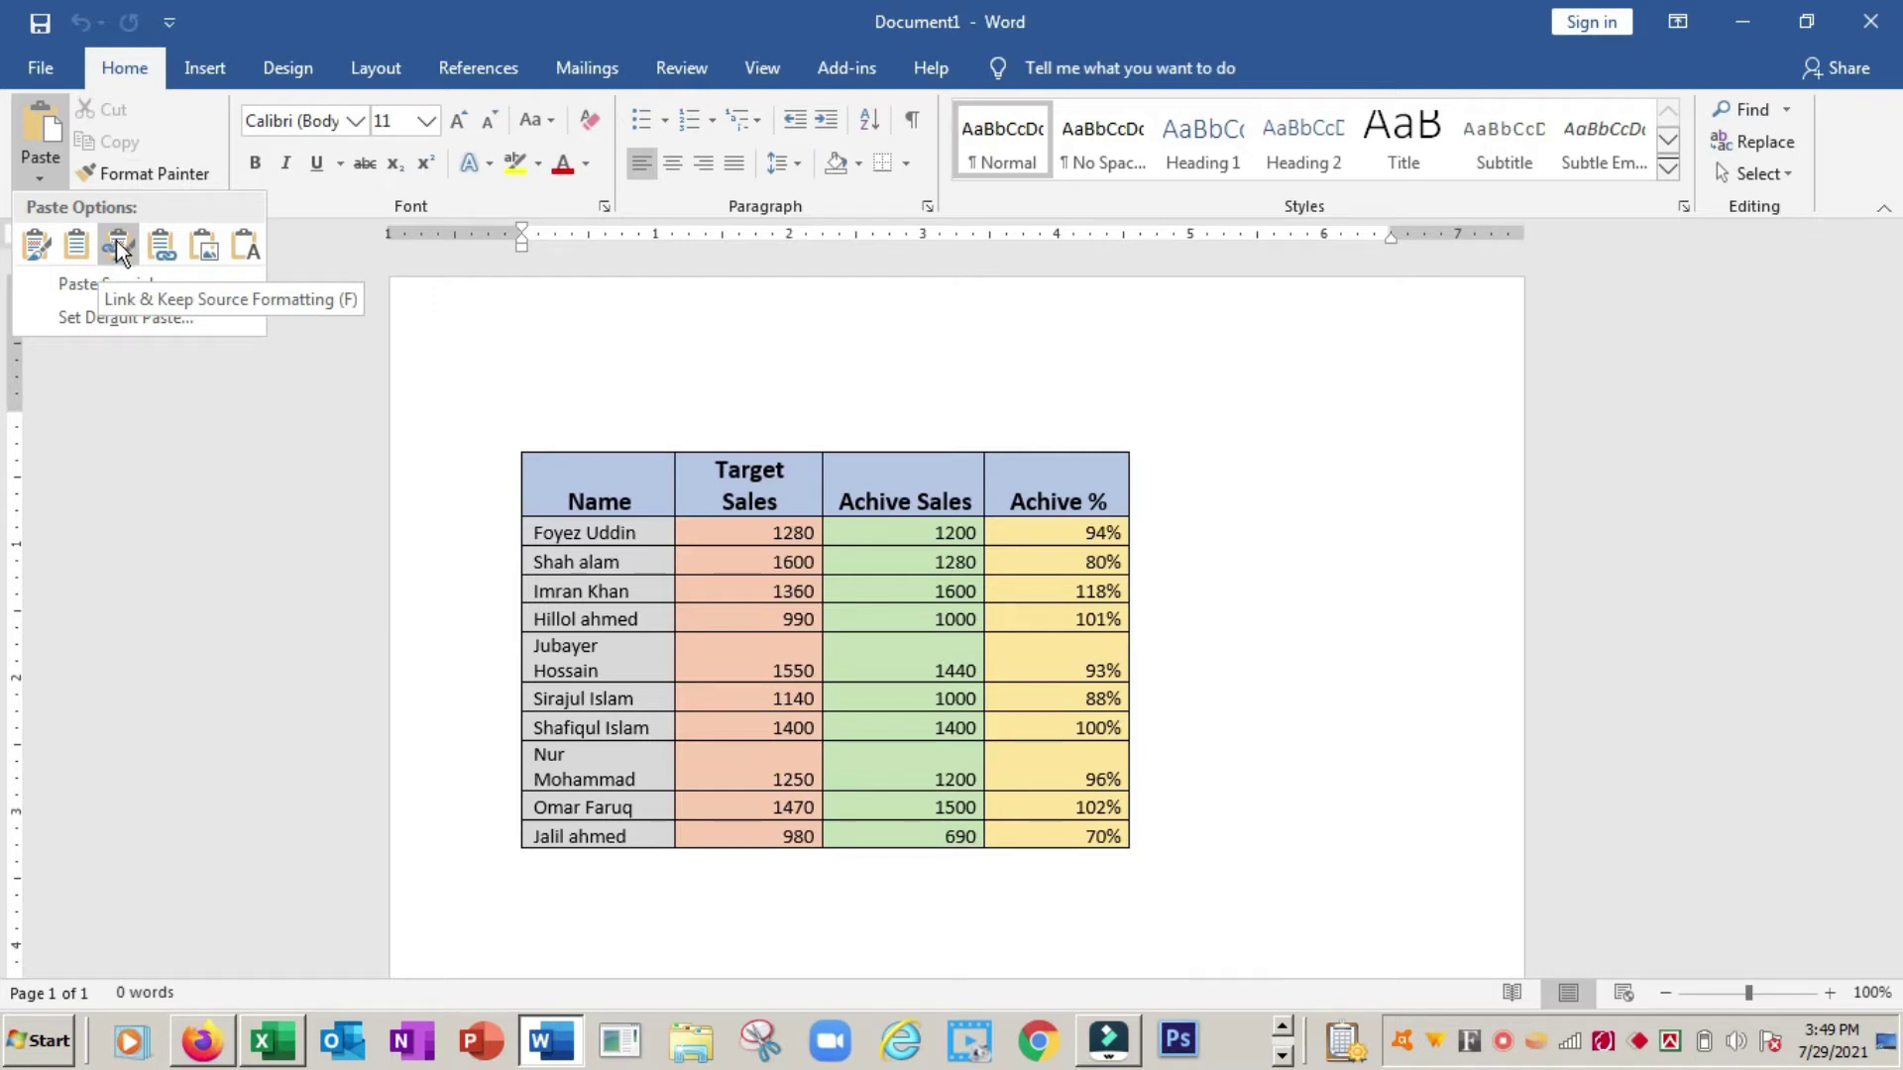
left_click(116, 241)
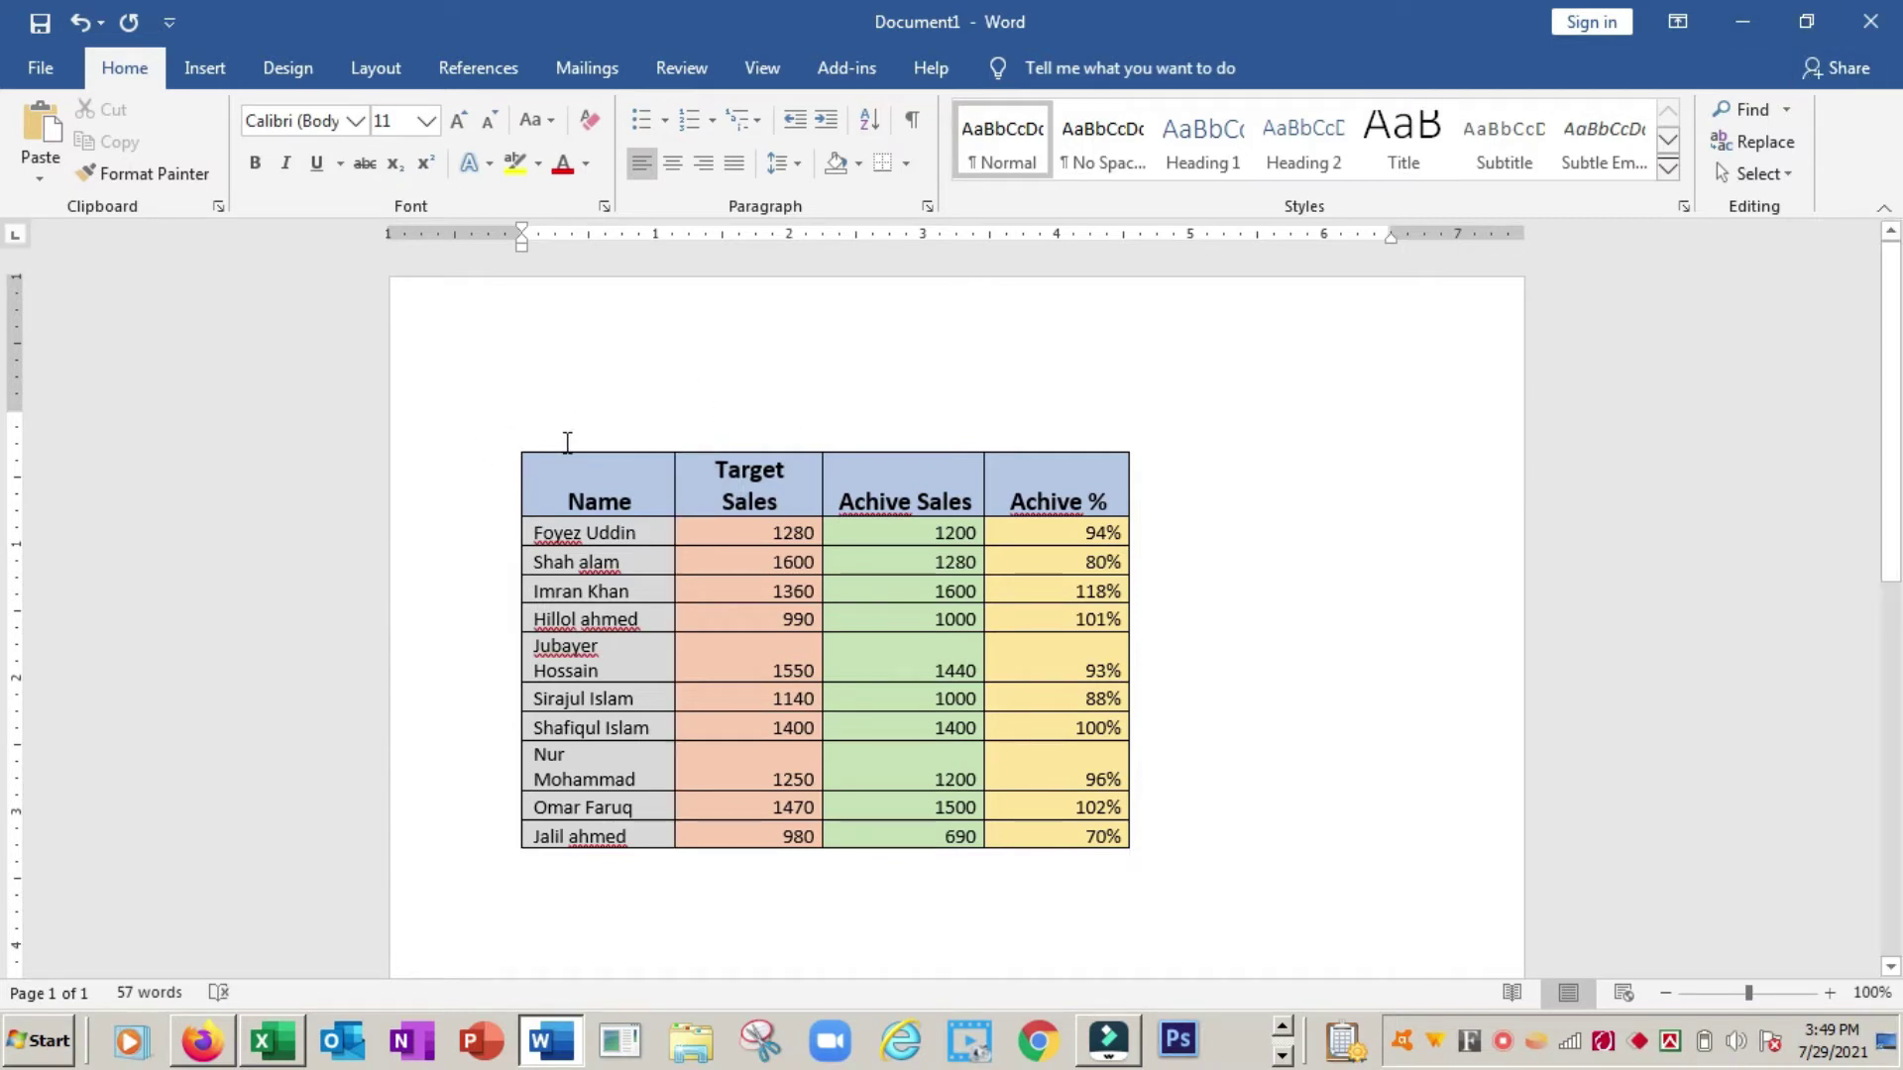
mouse_move(644, 575)
left_click(643, 563)
Restore Excel and Word from full screen and tile them side by side, Excel left, Word right.
left_click(749, 562)
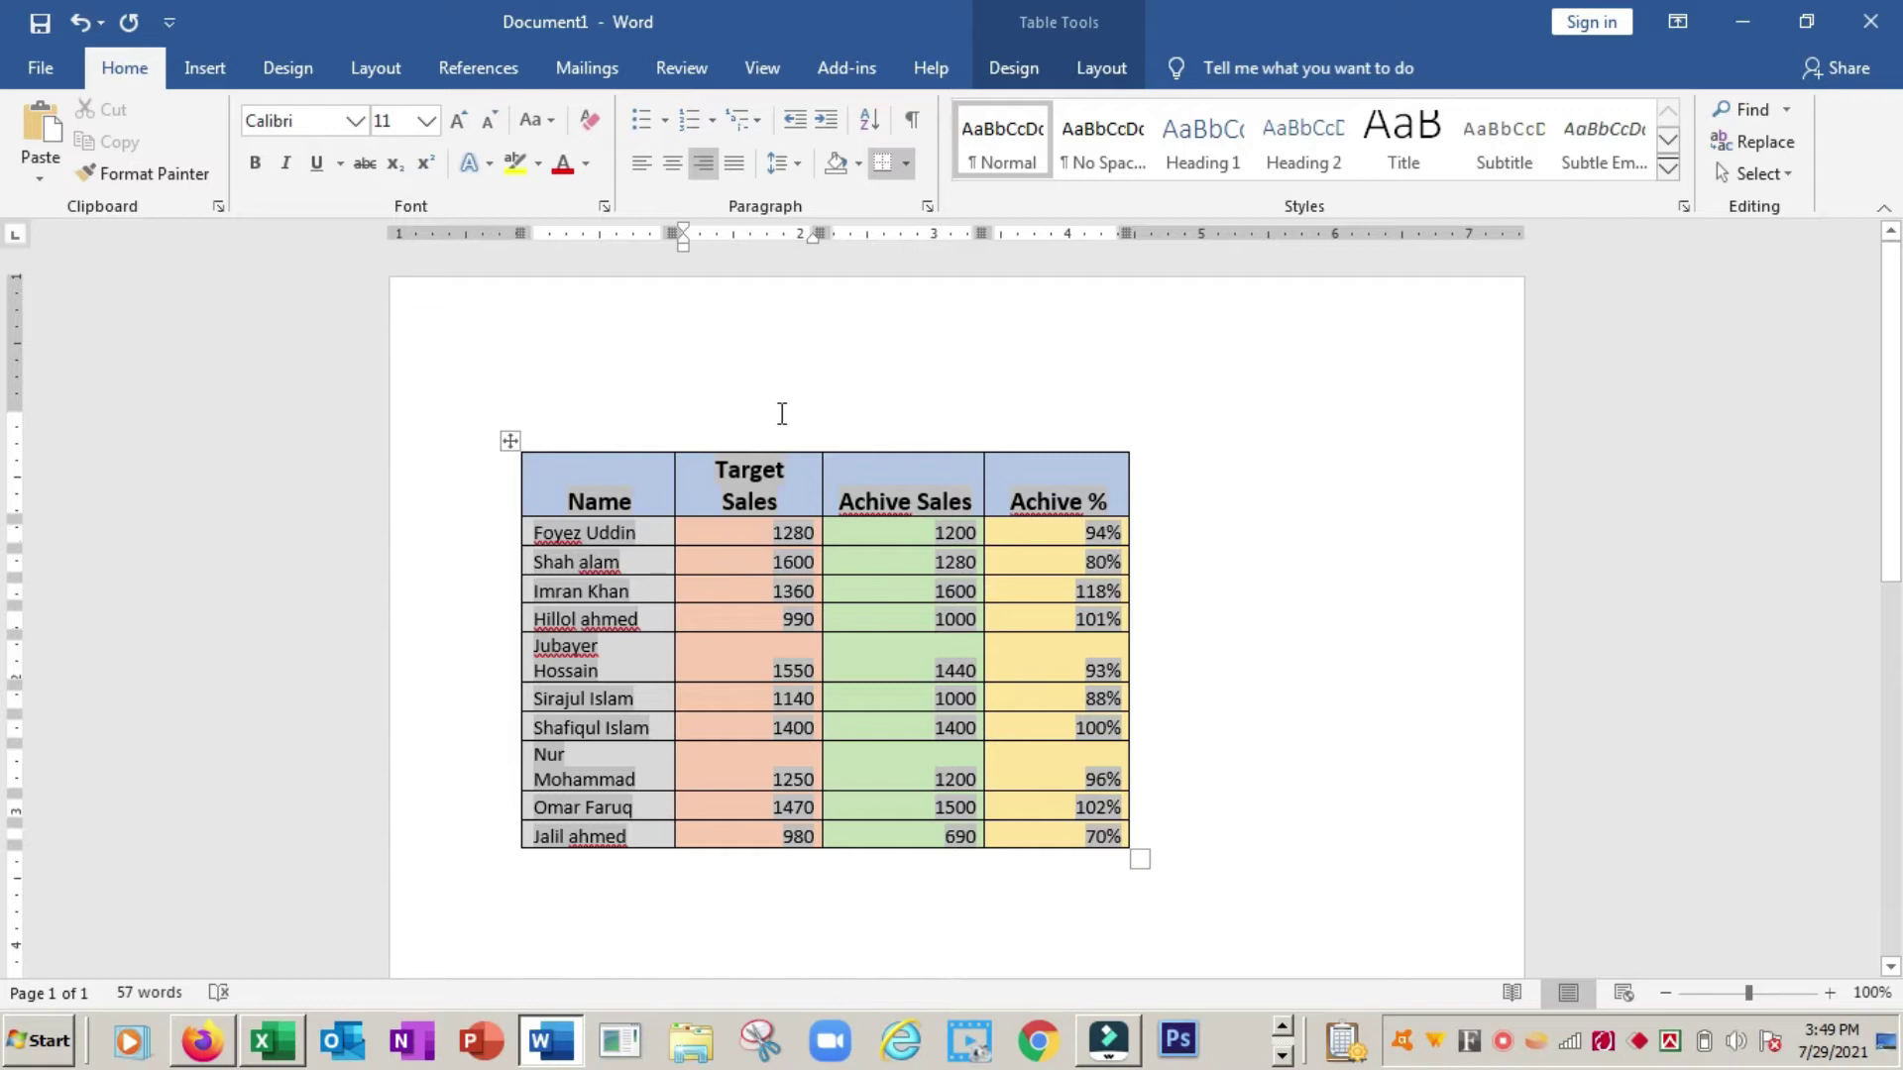
left_click(979, 533)
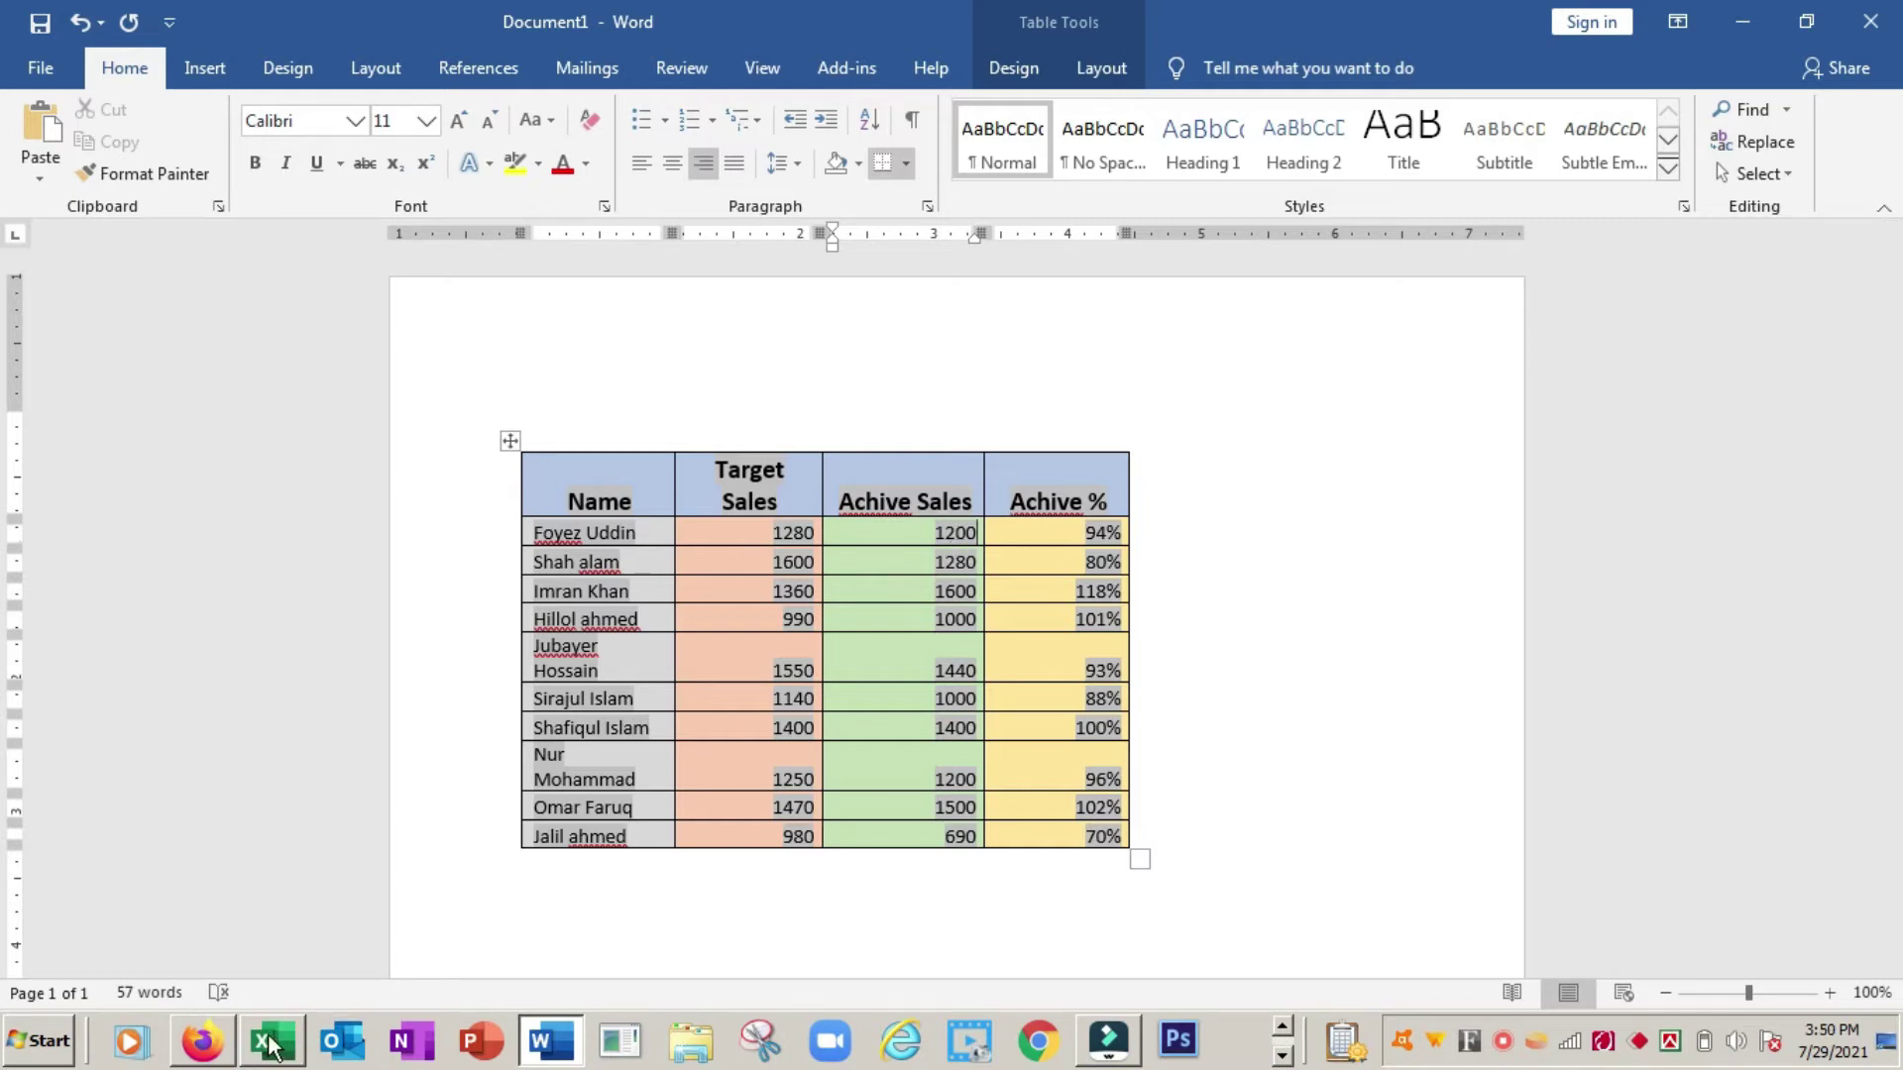
left_click(269, 1043)
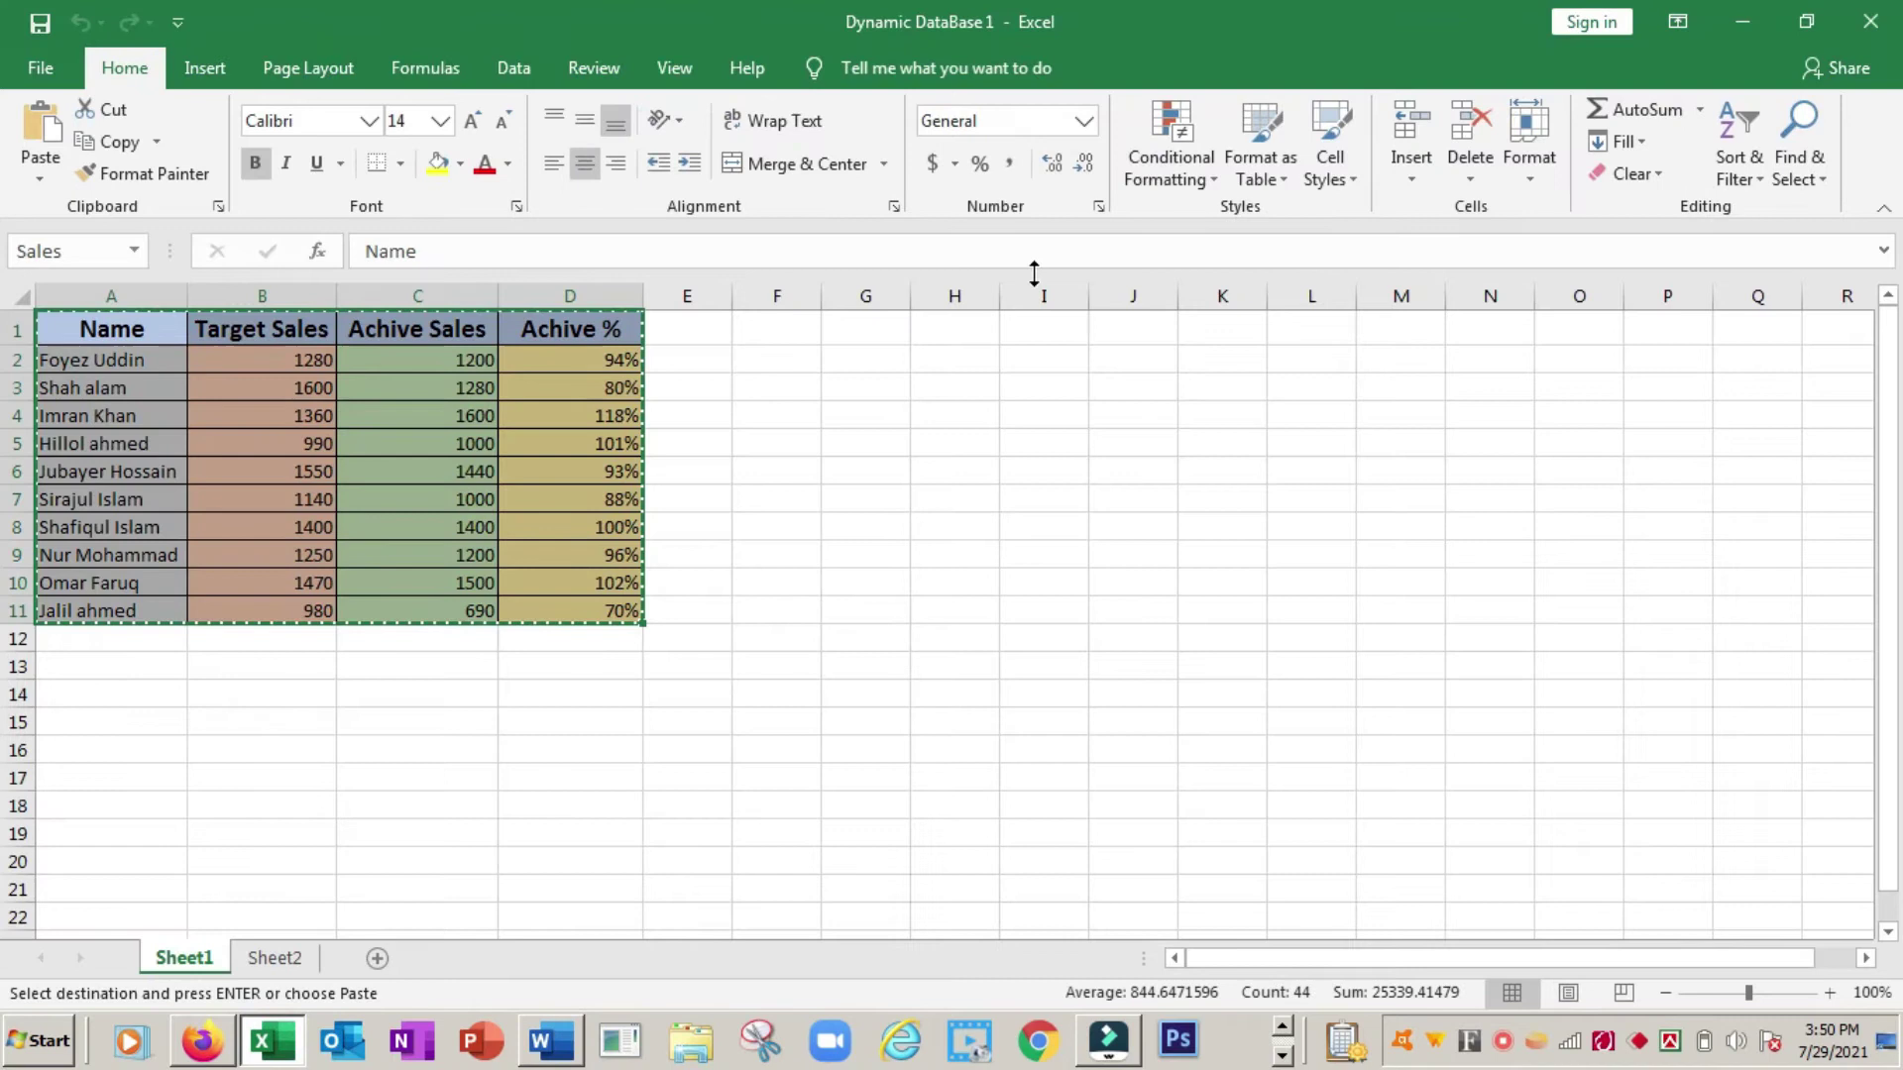
left_click(1806, 22)
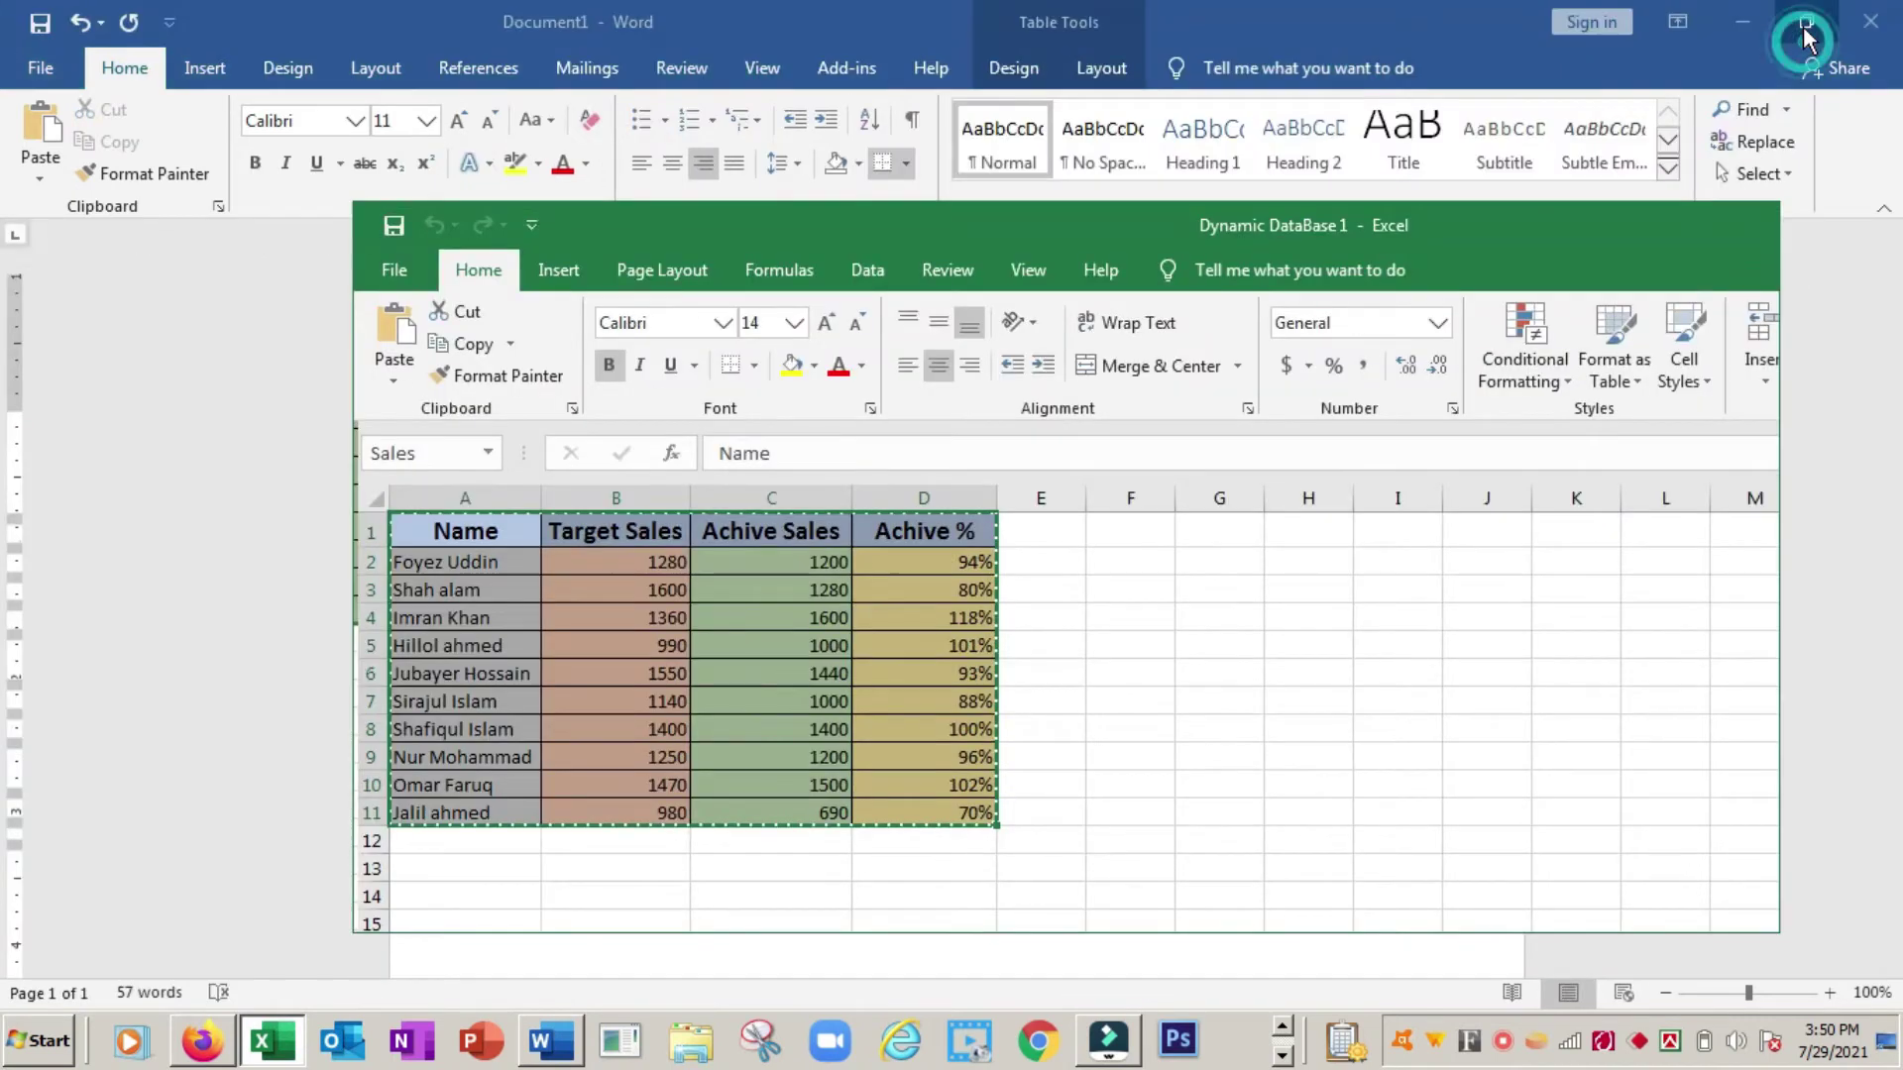
left_click(1298, 228)
left_click_drag(833, 232, 366, 281)
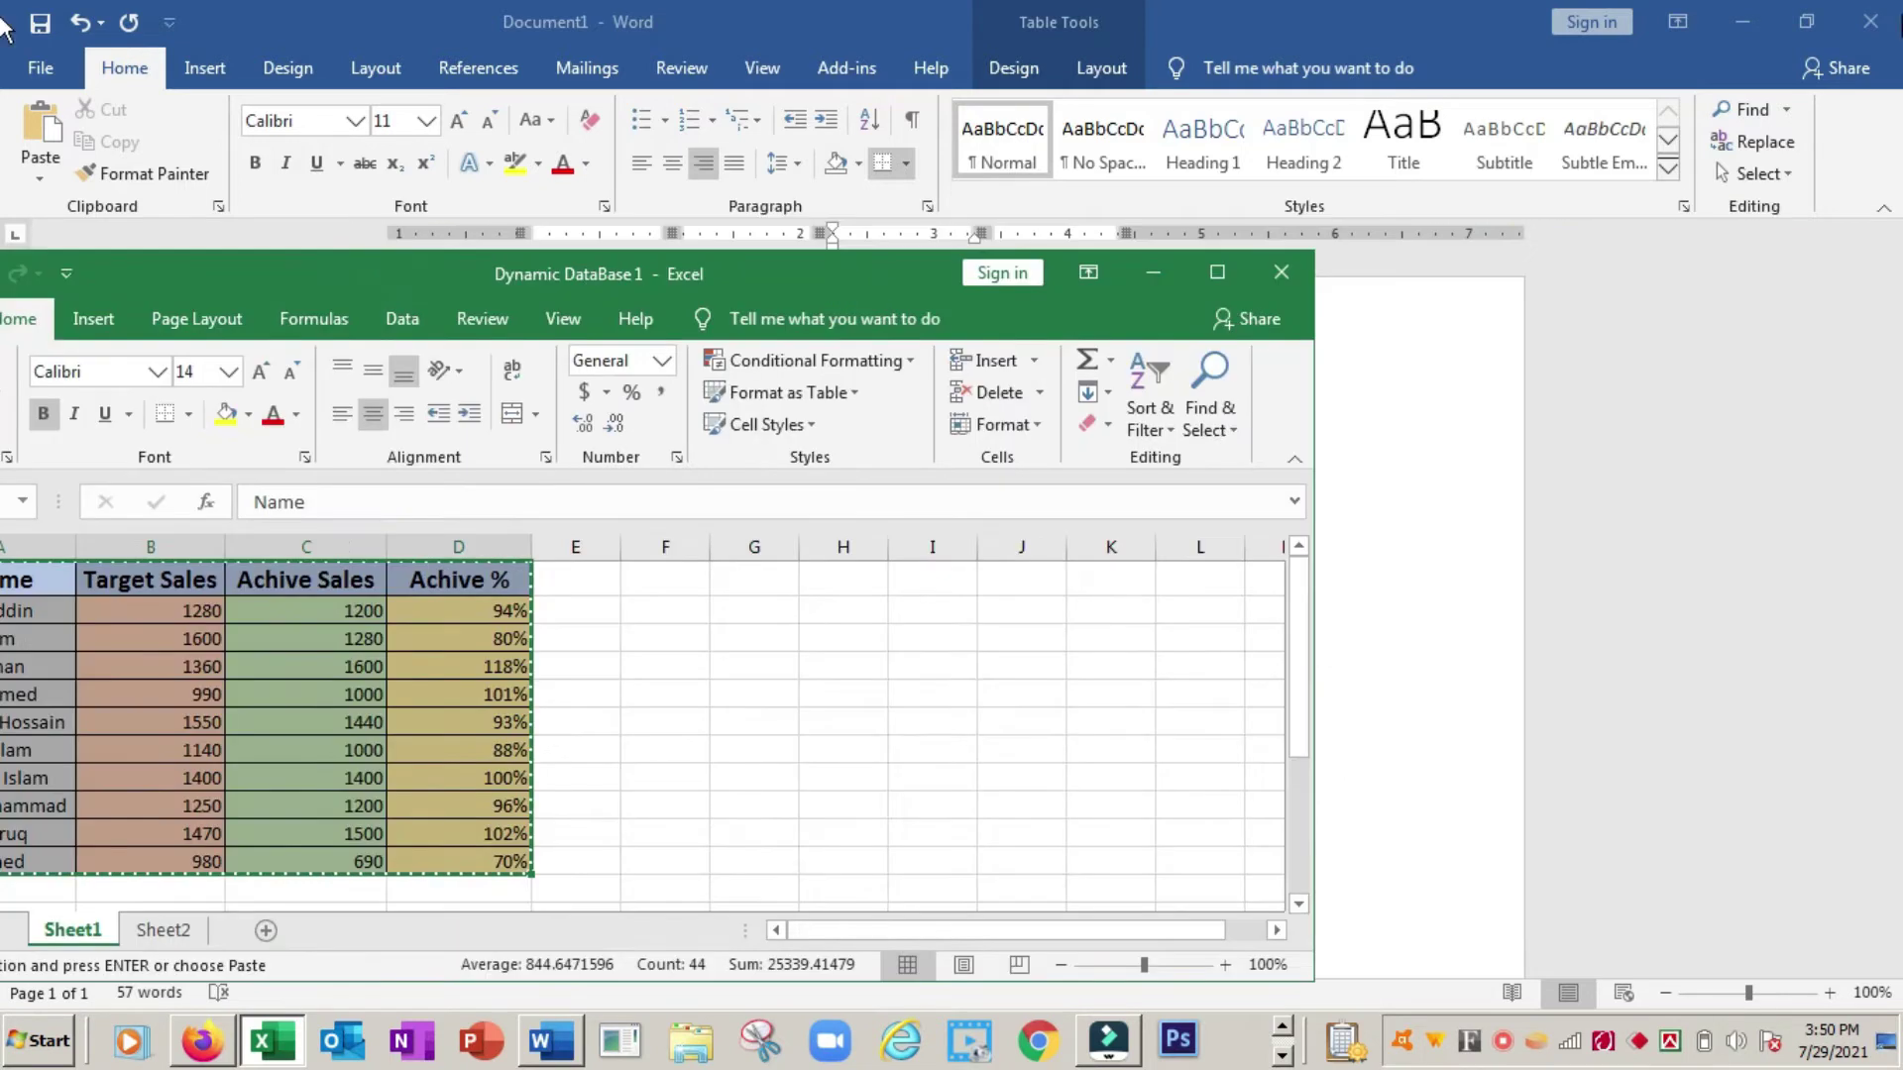
left_click(1817, 22)
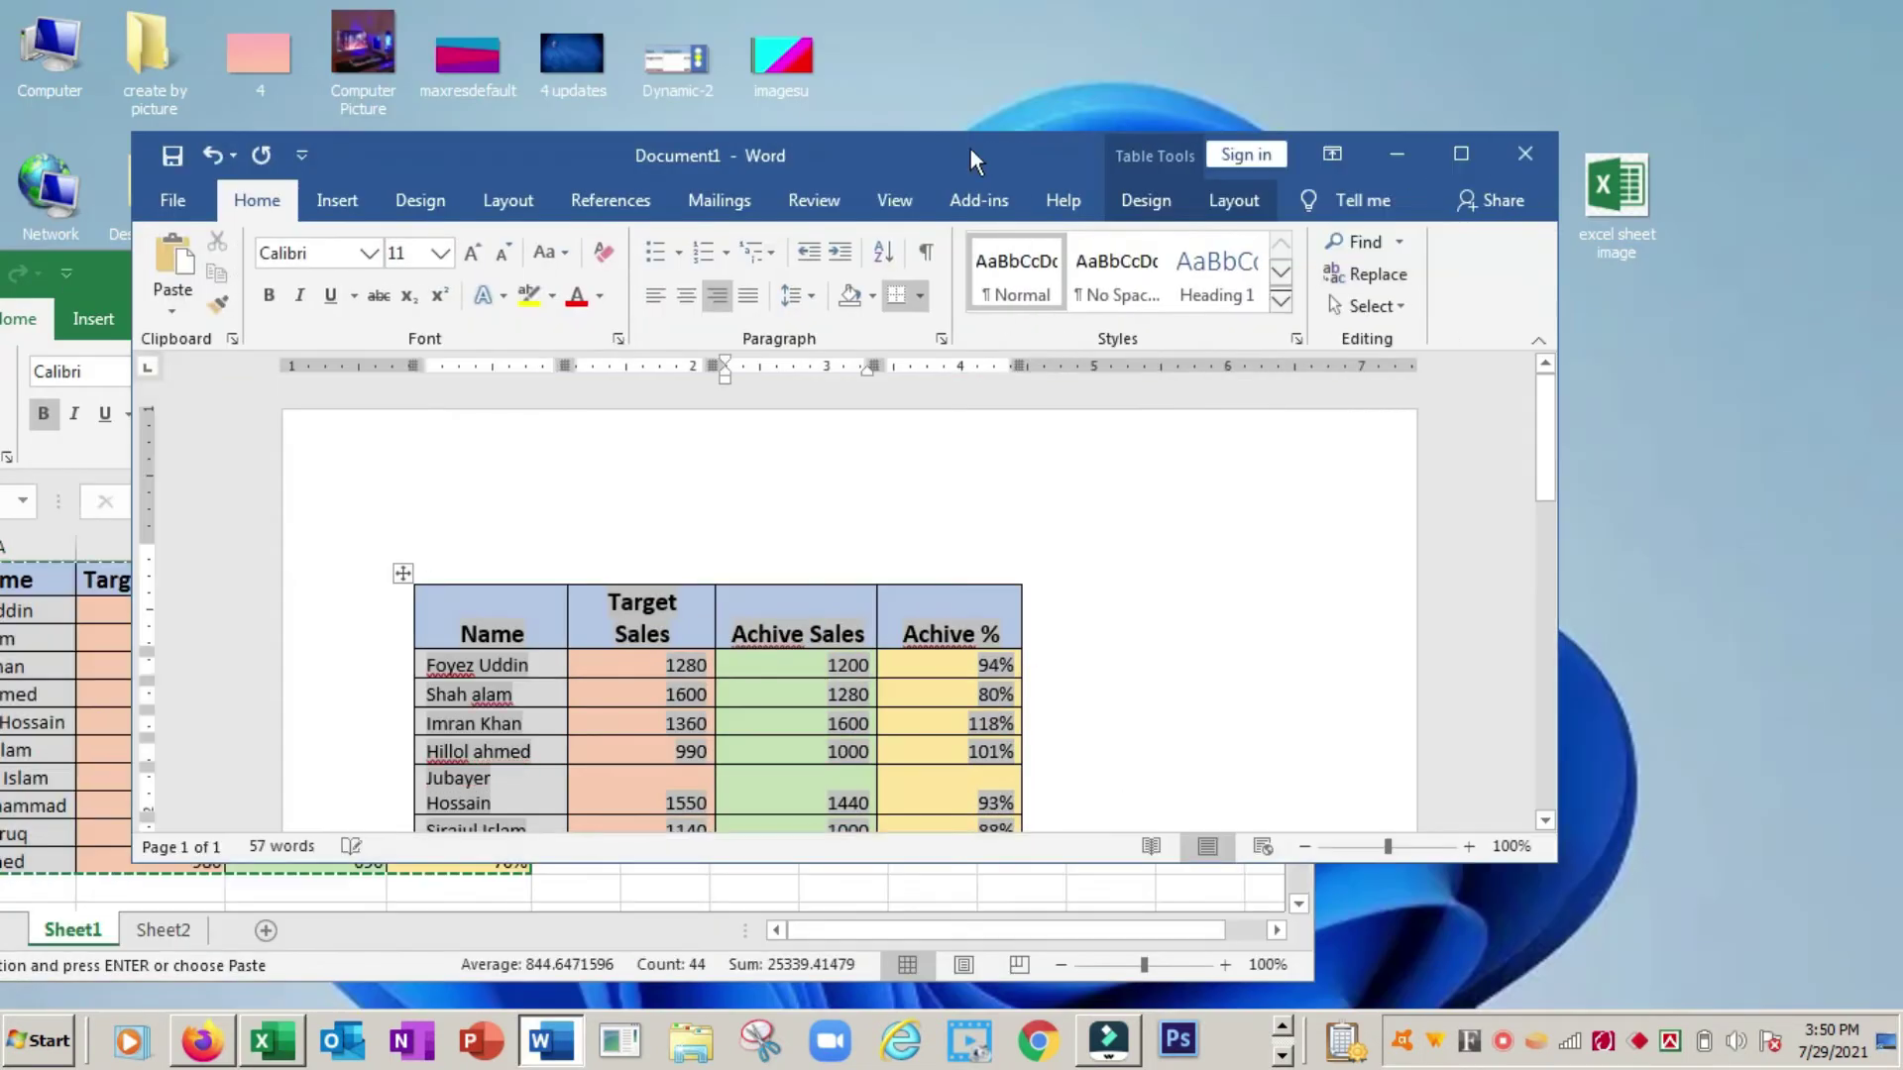
left_click_drag(954, 153, 1439, 105)
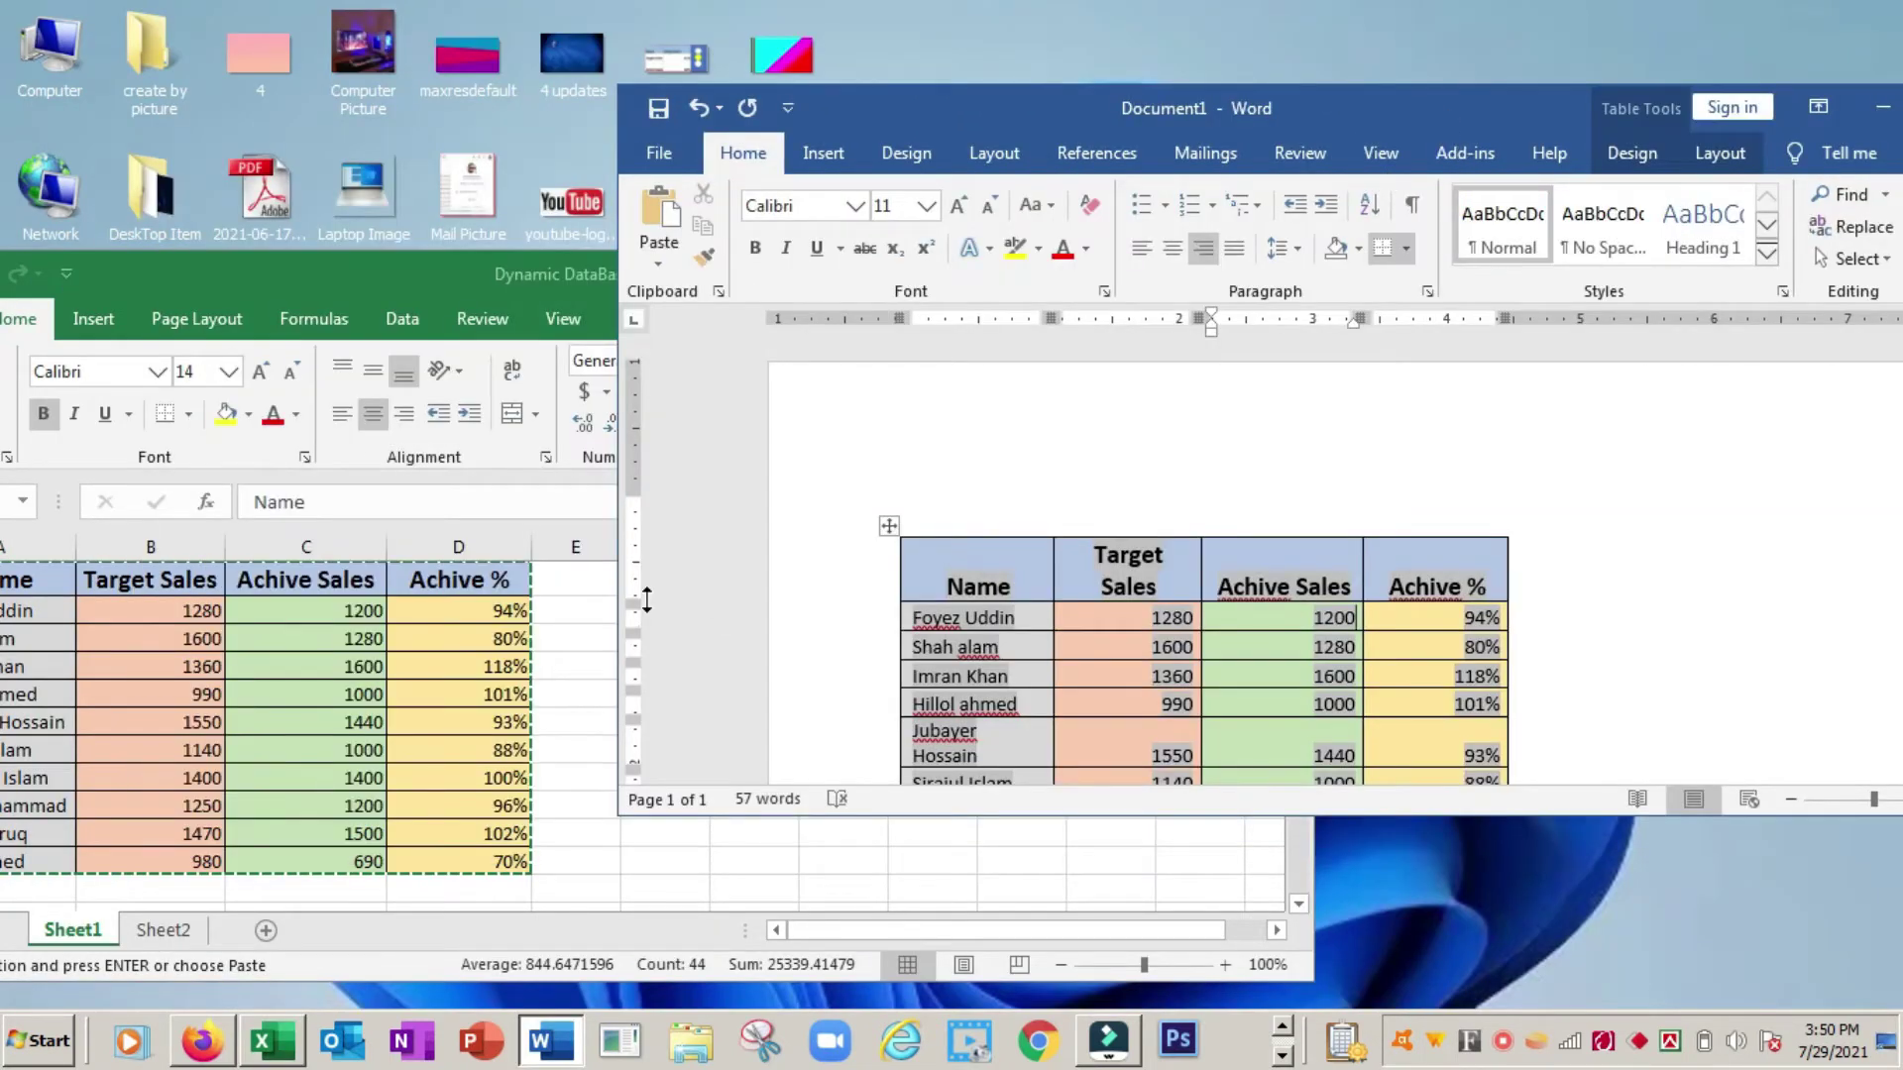
left_click_drag(375, 259, 356, 152)
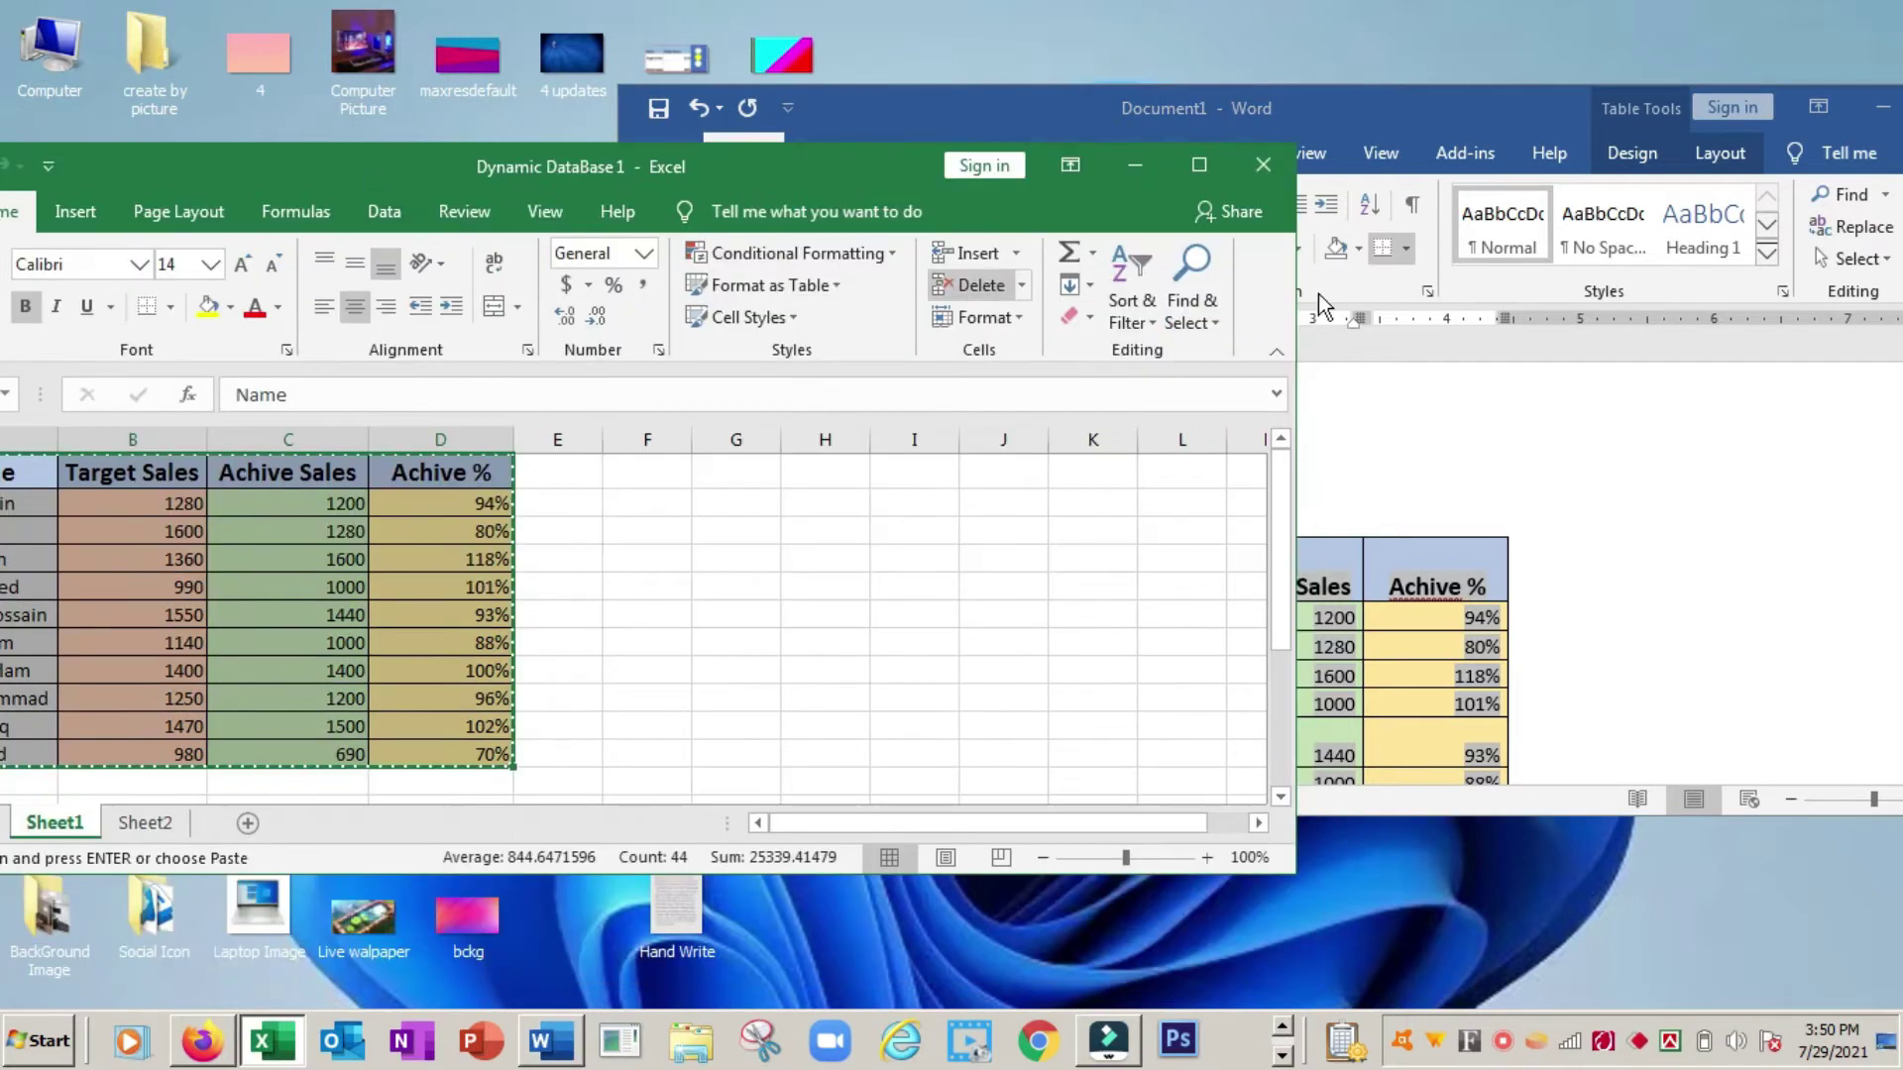
left_click_drag(1479, 110, 1532, 110)
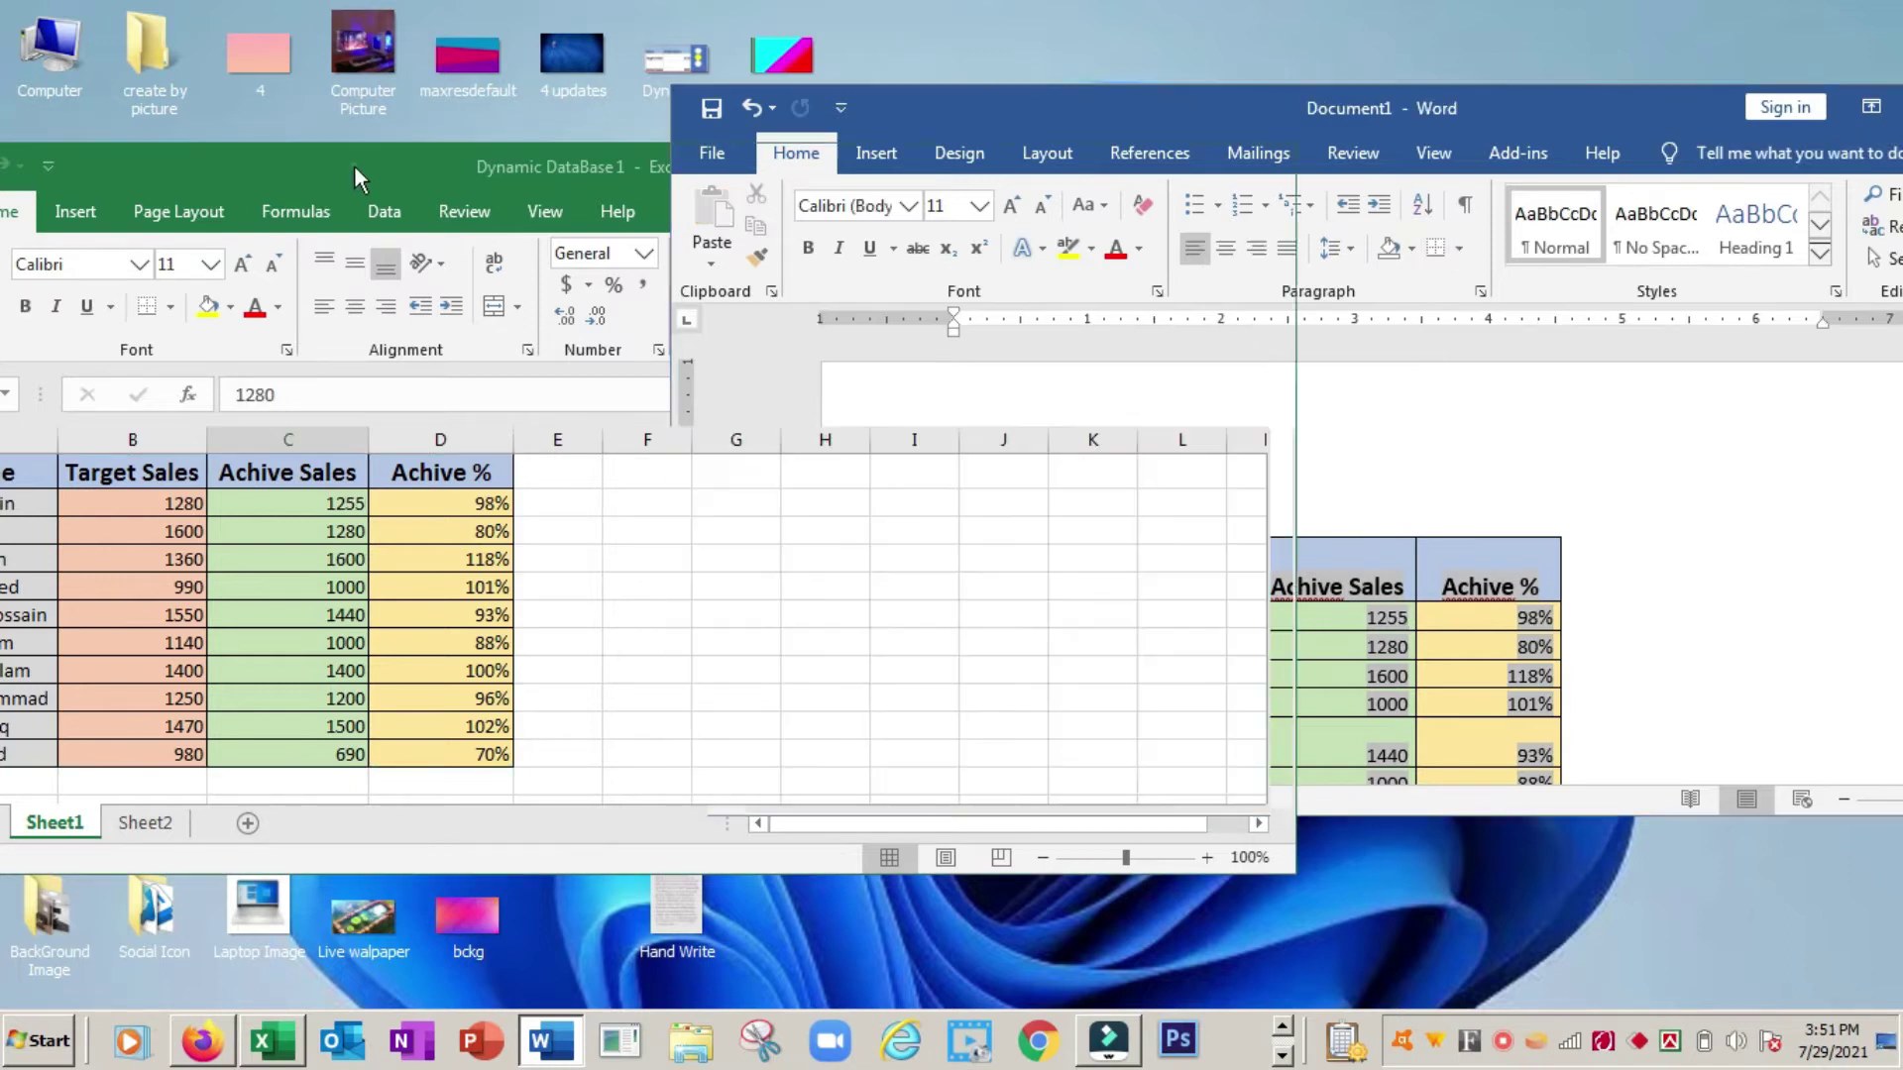
Change the first salesperson's Achive Sales in Excel to 13000, making the achievement 1016%.
left_click(354, 165)
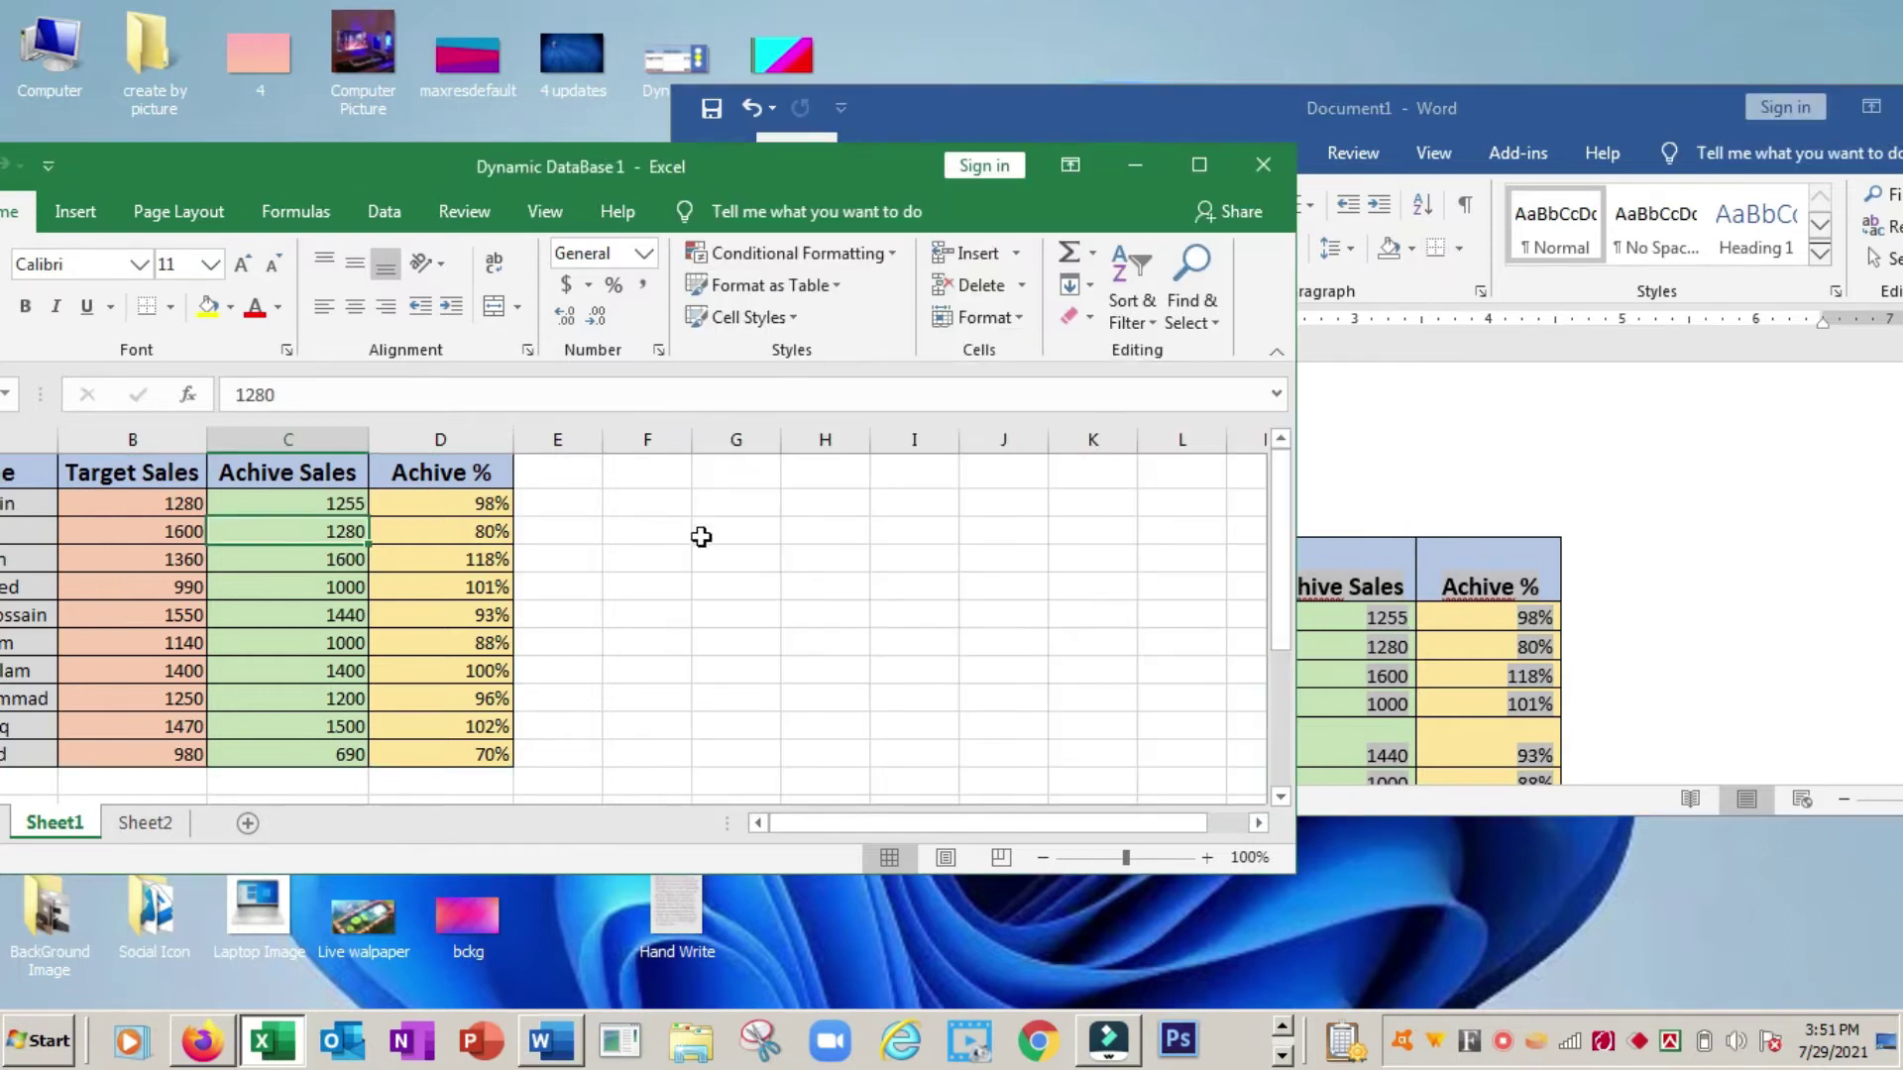
left_click(306, 507)
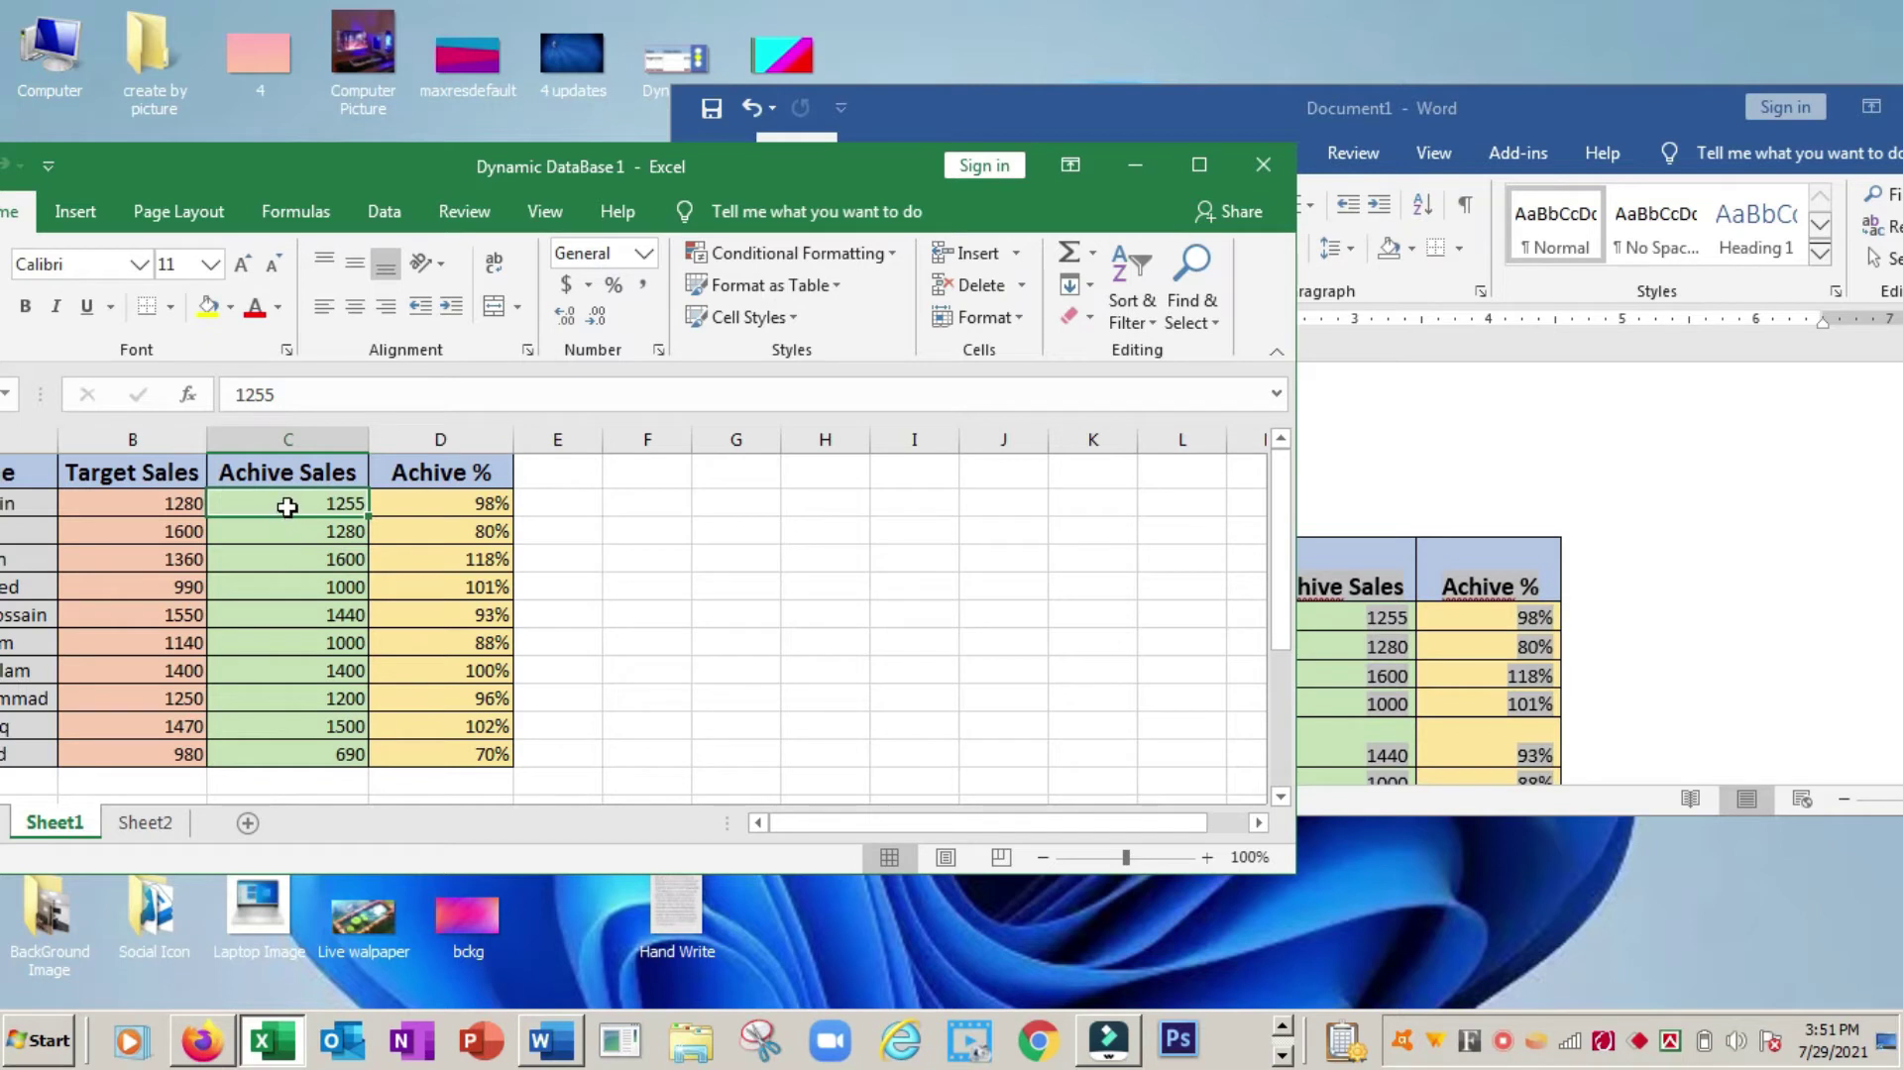
double_click(286, 508)
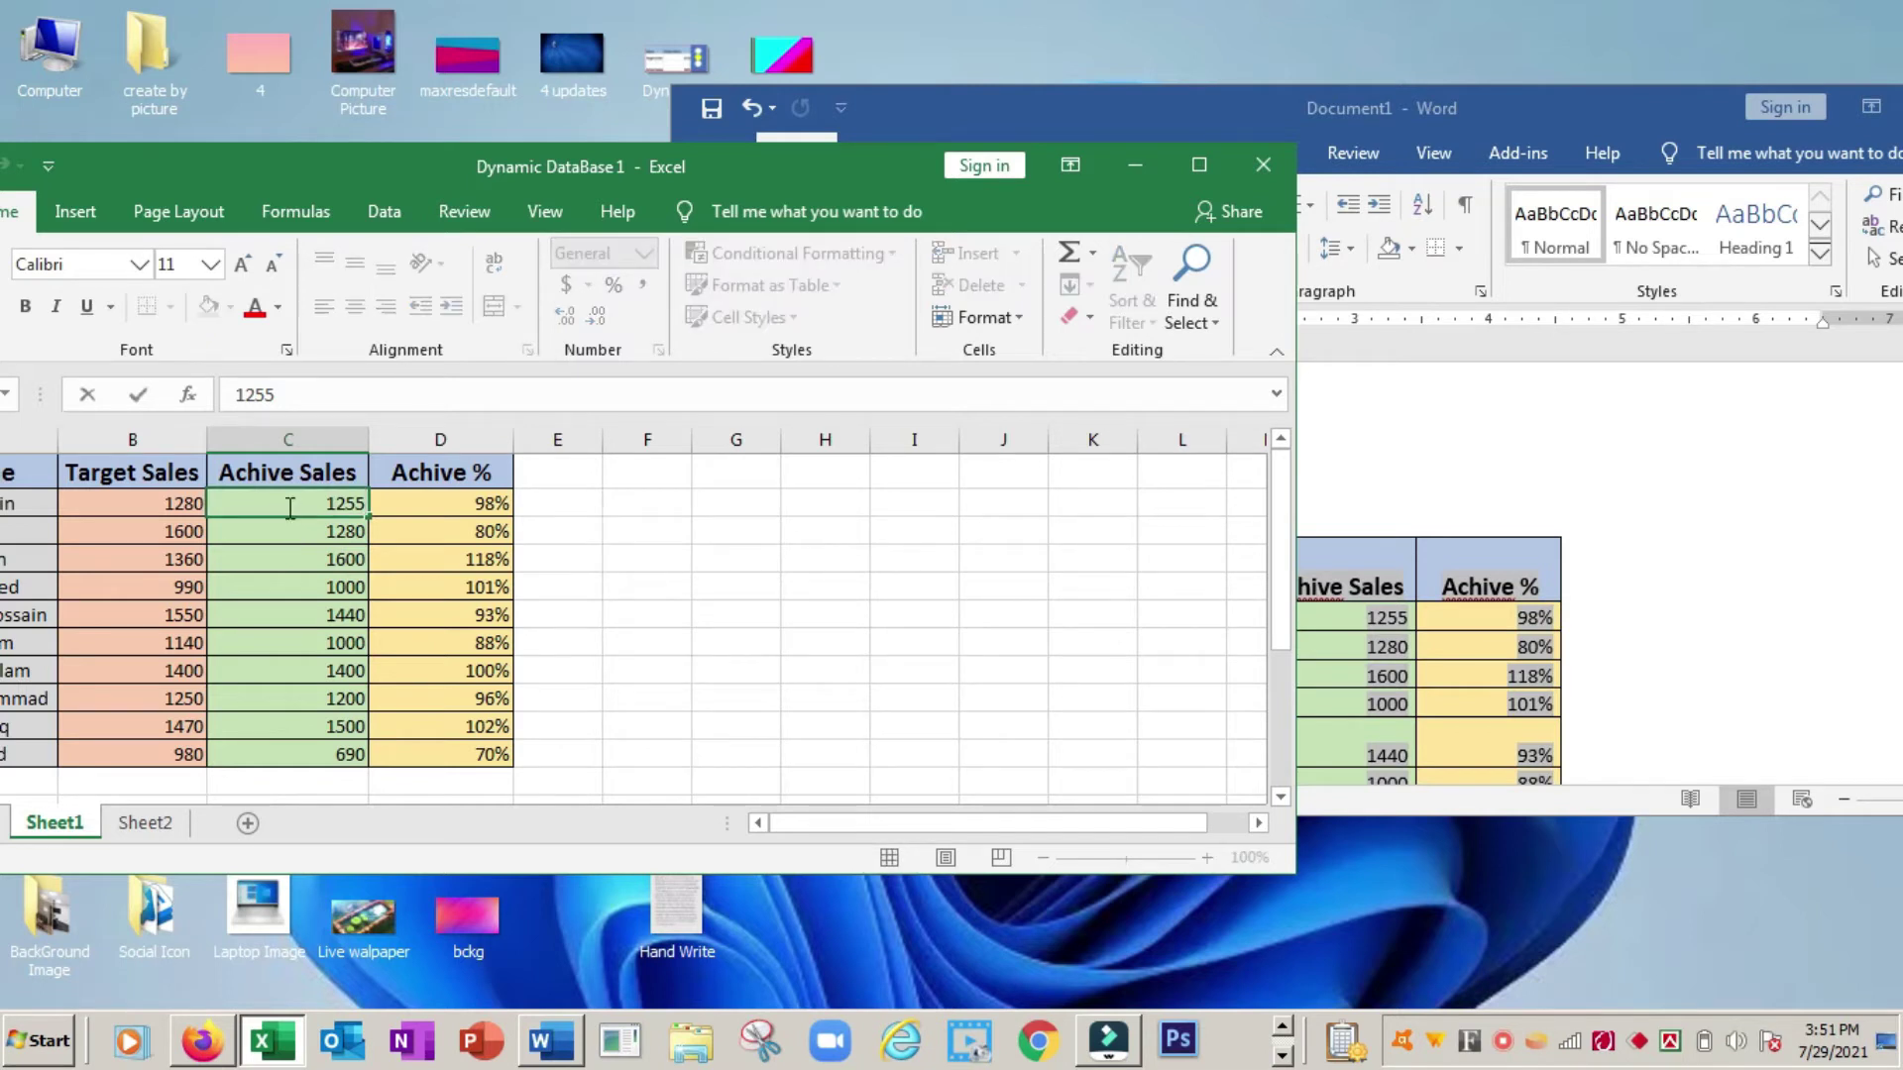
key("BackSpace")
key("BackSpace")
key("BackSpace")
type("3")
type("000")
key("Return")
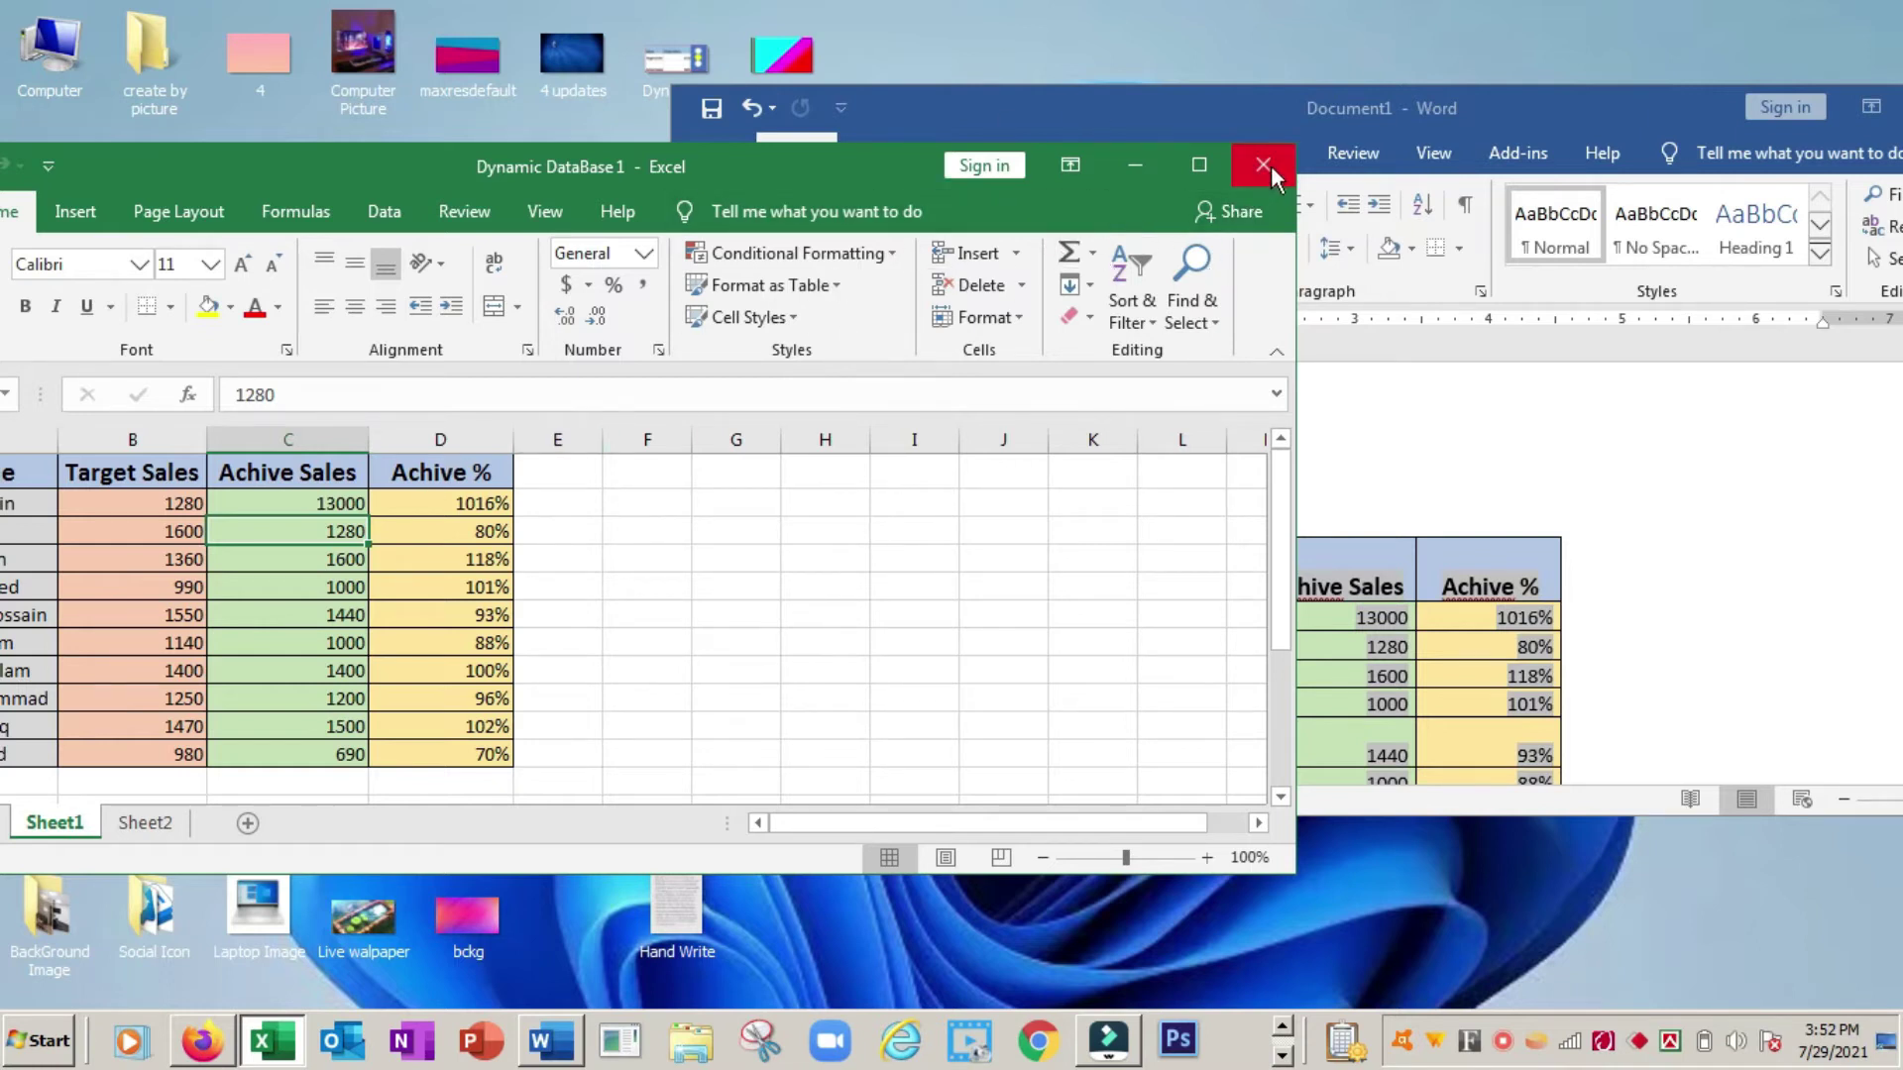
Delete the linked sales table from the Word page, then restore the Excel workbook.
left_click(1133, 169)
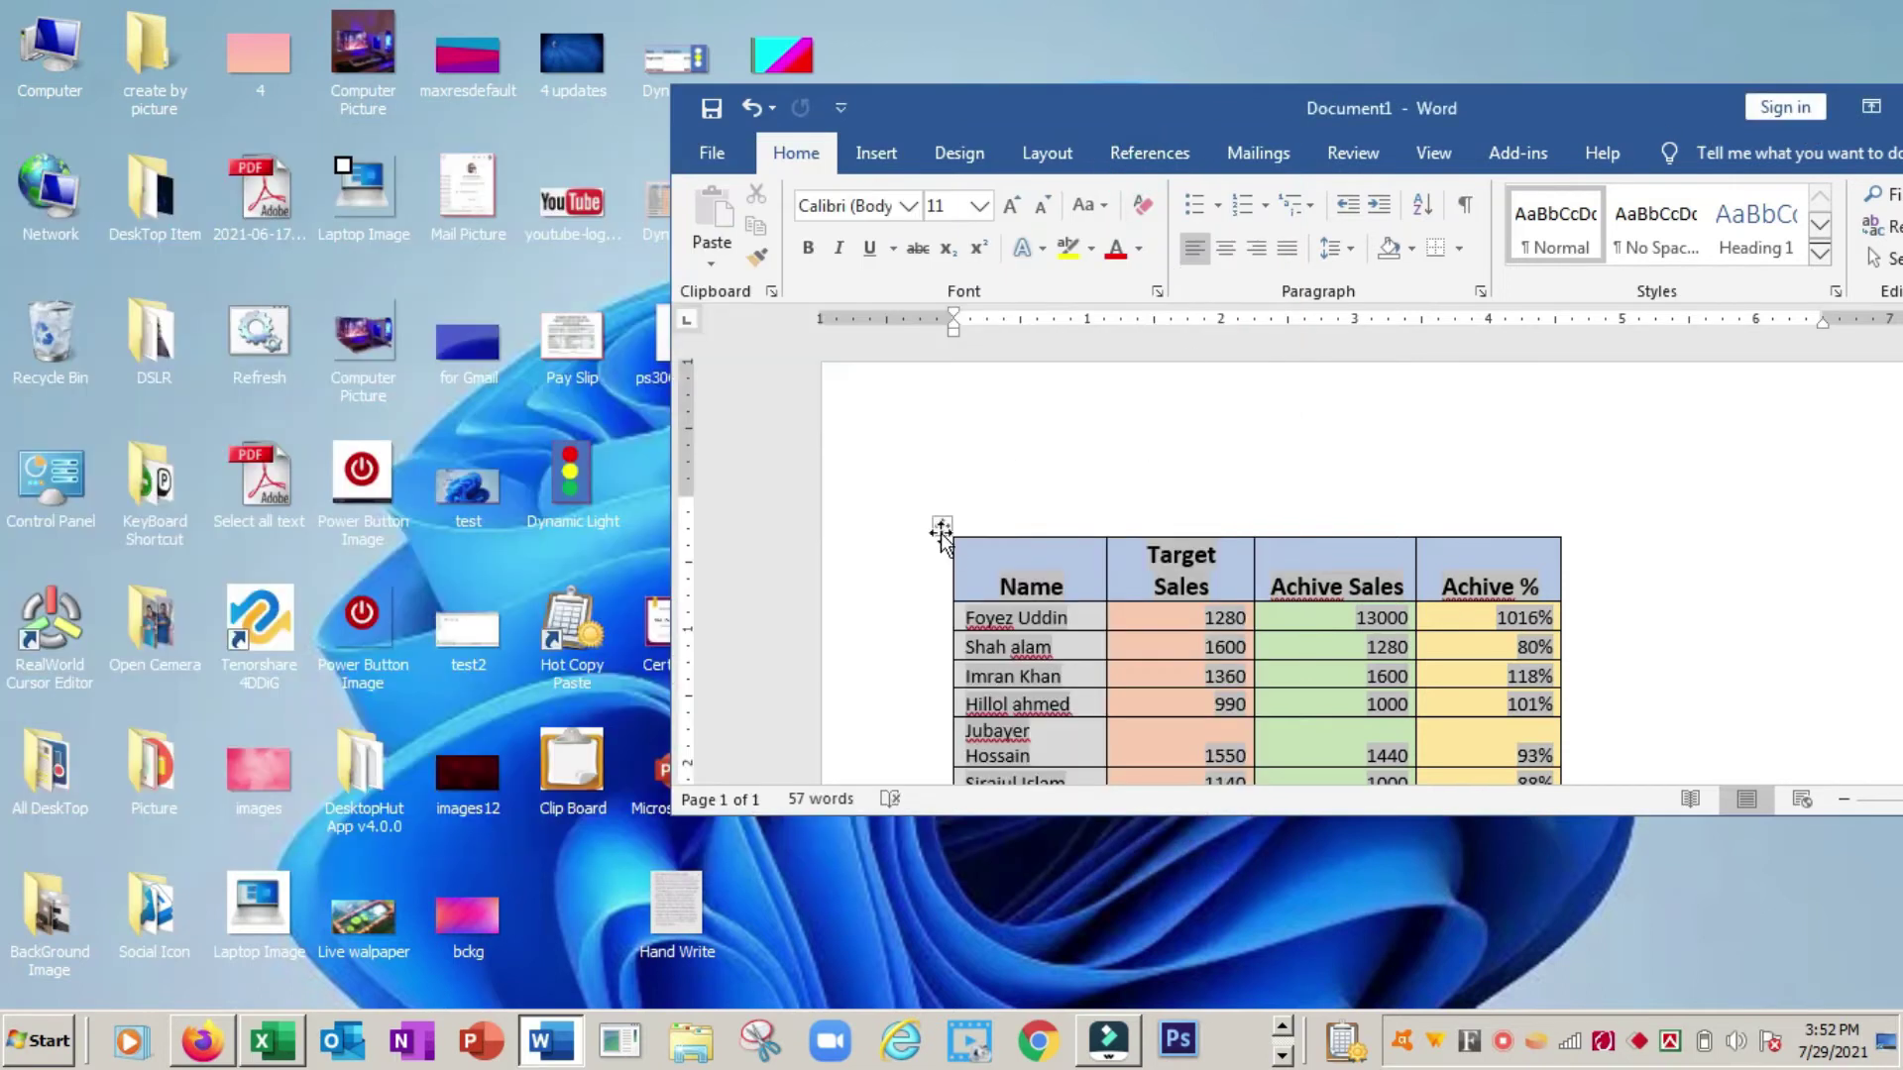
left_click(940, 525)
key("Delete")
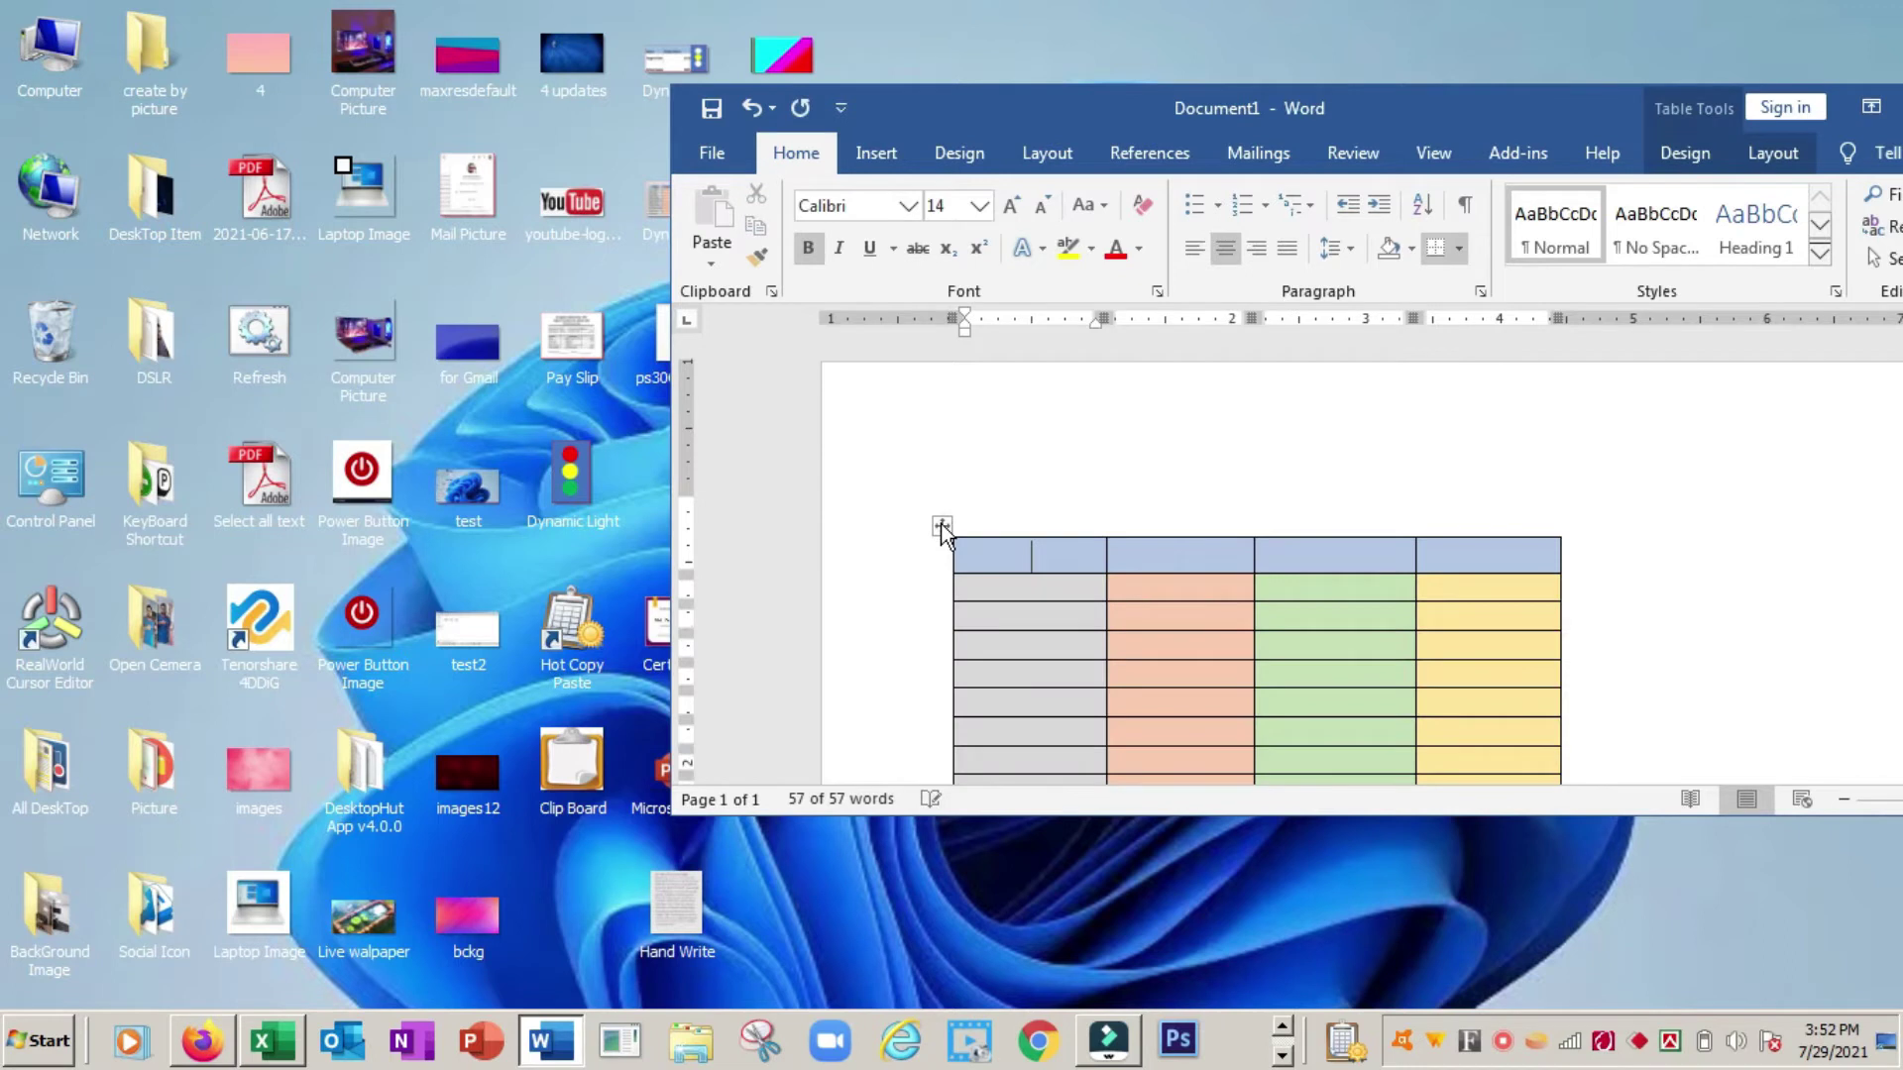
left_click_drag(871, 467, 1477, 781)
key("Delete")
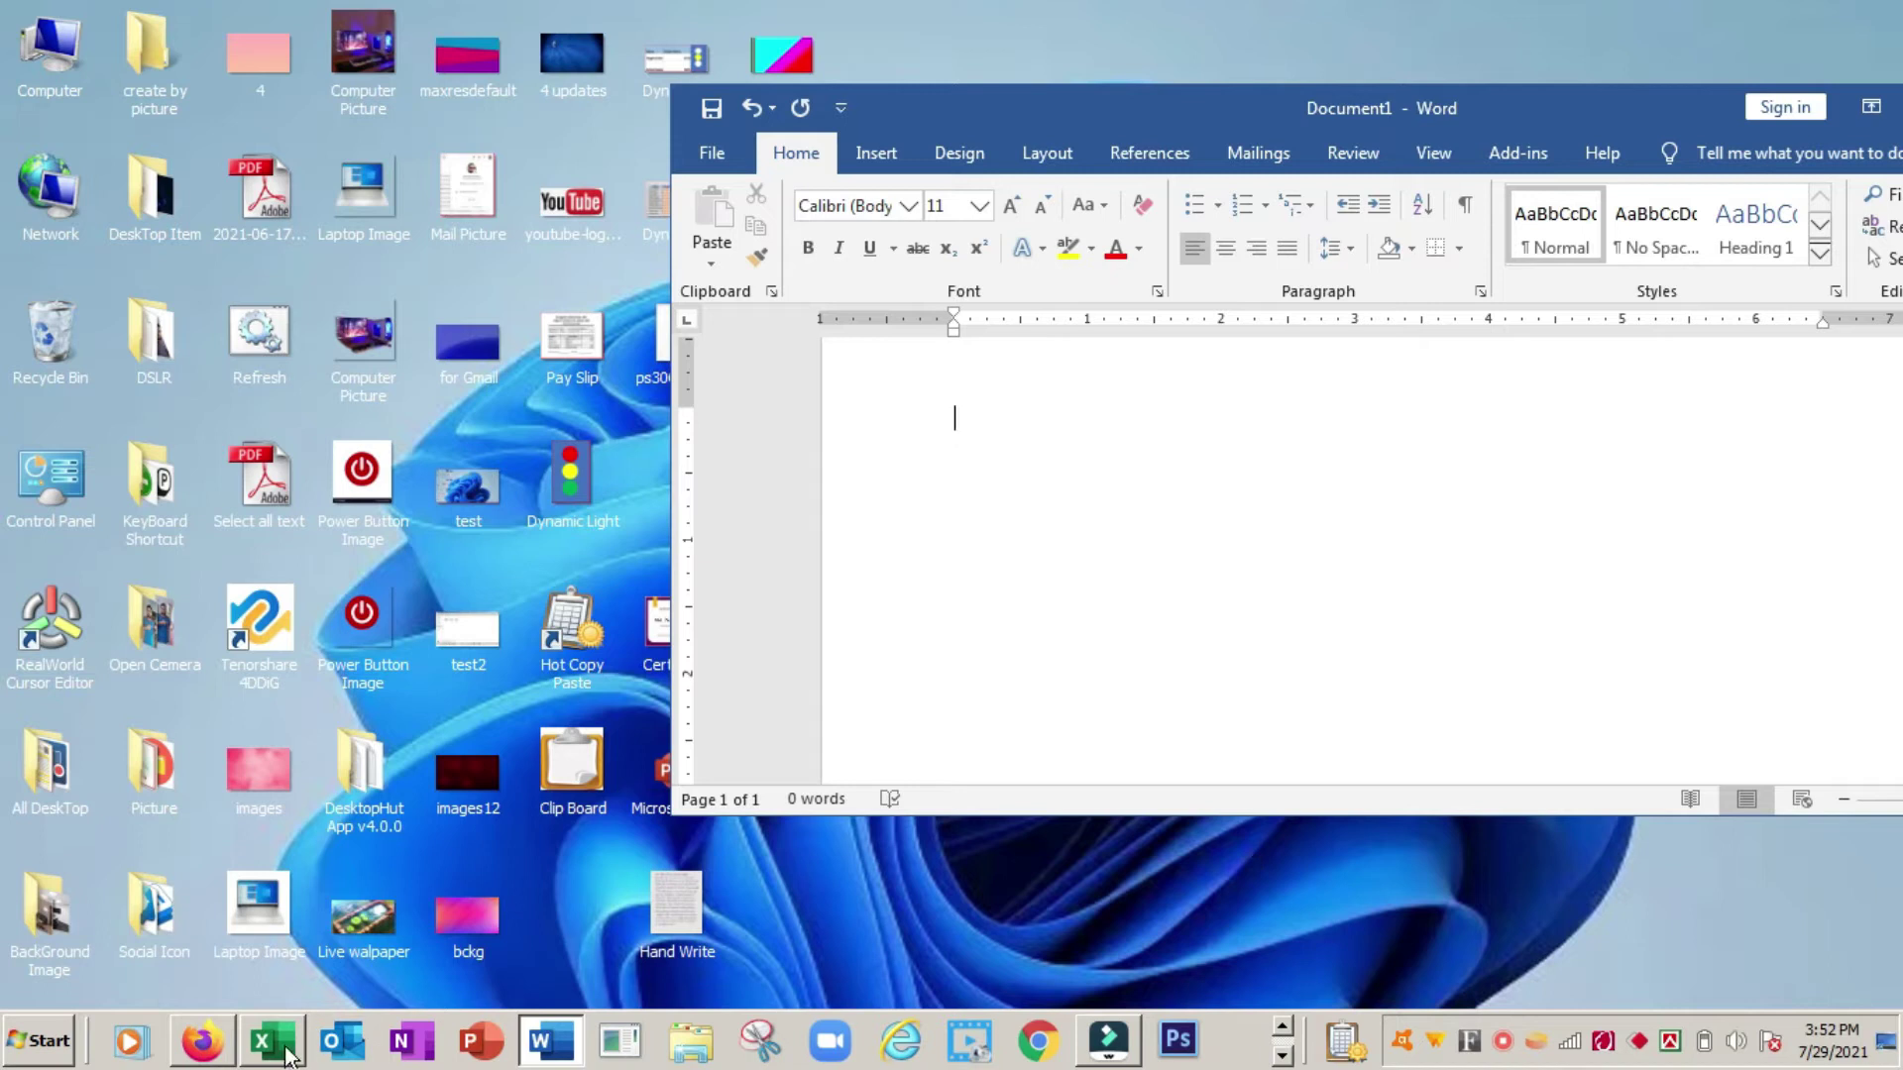
left_click(287, 1053)
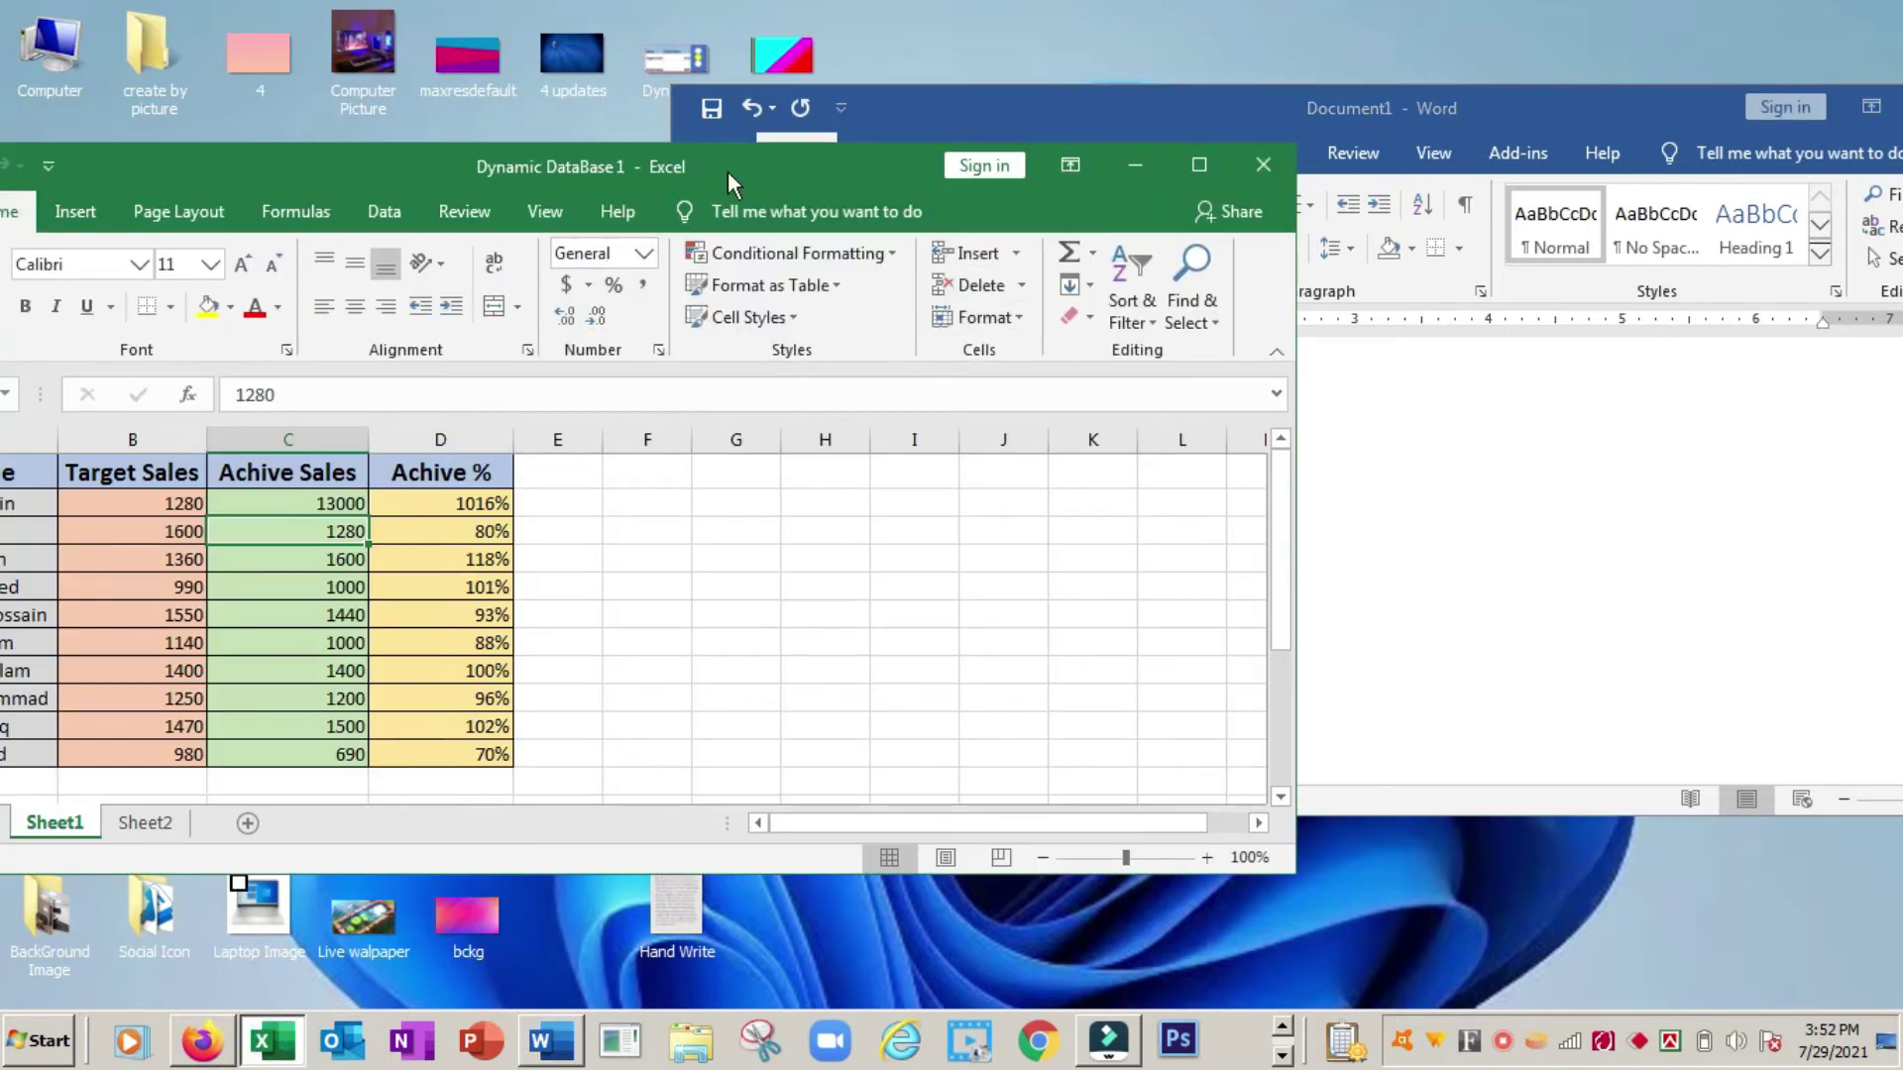
Undo the edit so Achive Sales returns to 1200, recopy A1:D11, and switch to Word.
left_click_drag(728, 171, 942, 125)
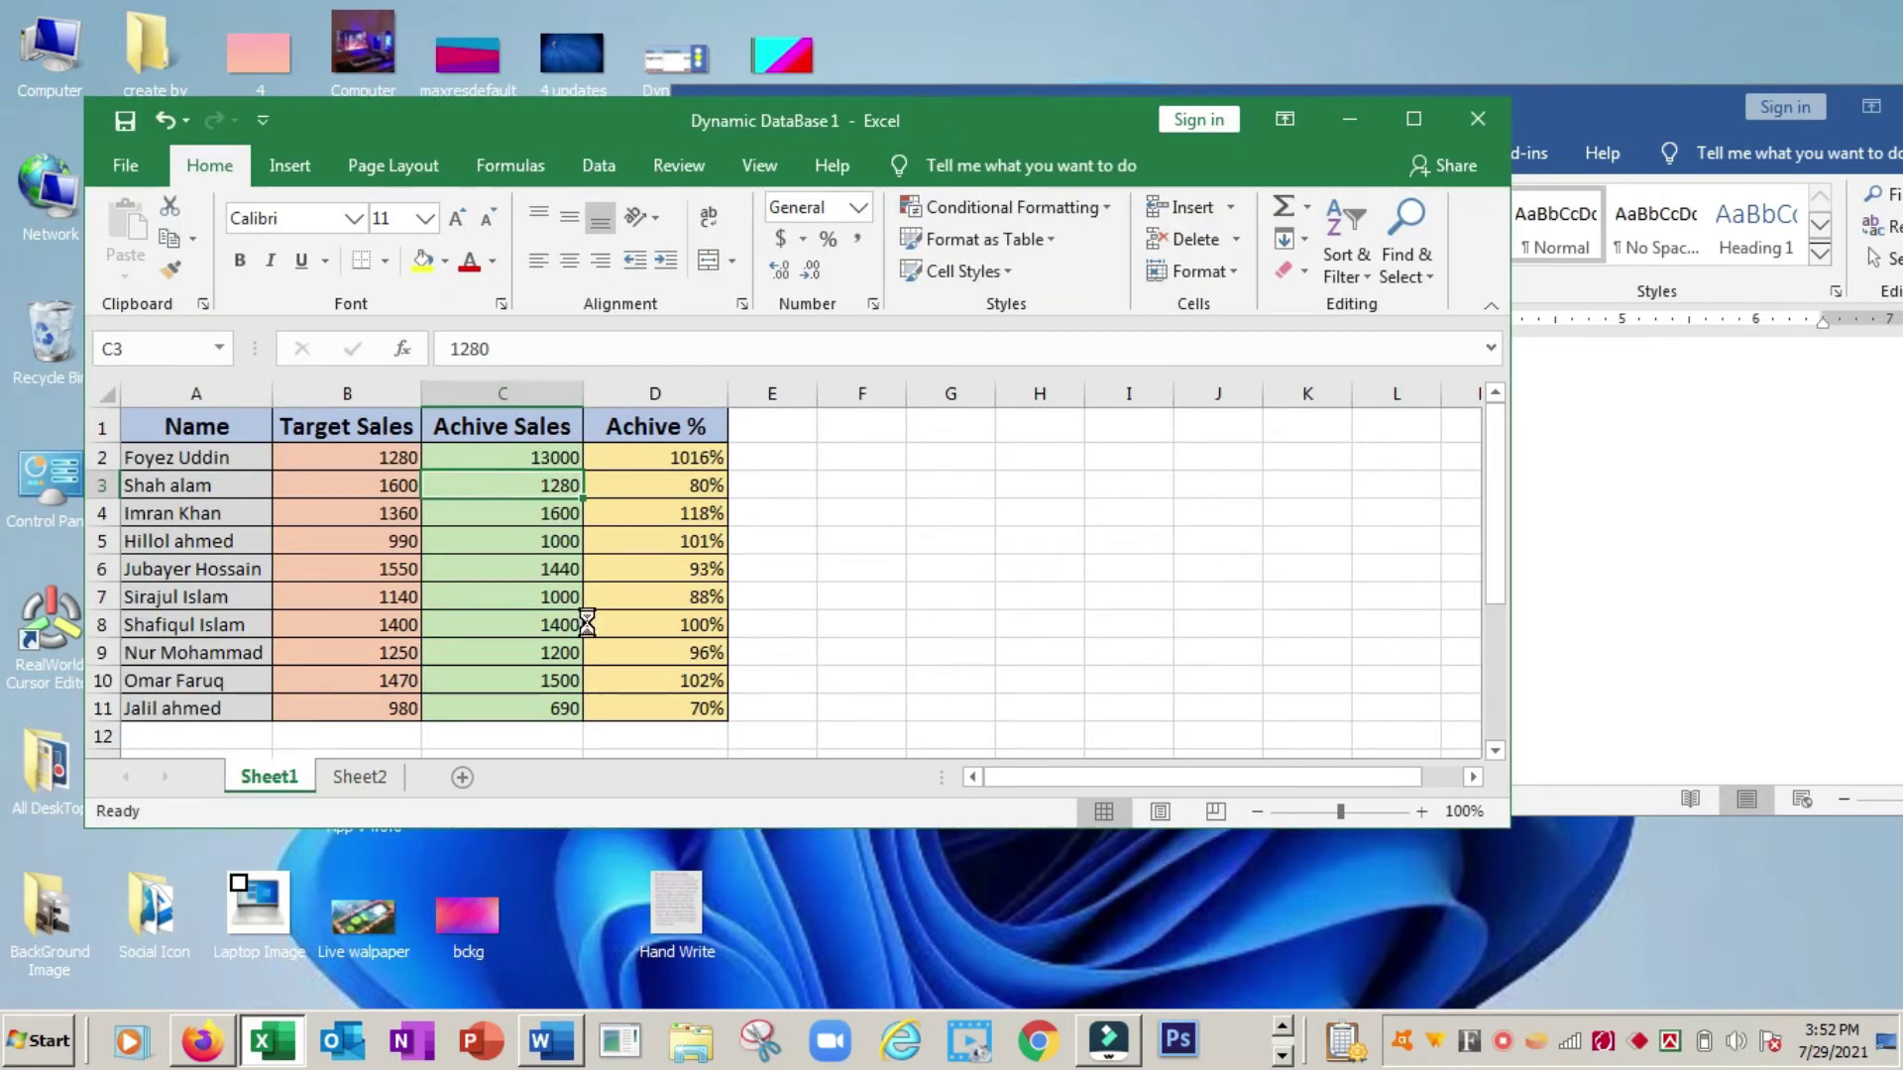
key("ctrl+z")
key("ctrl+z")
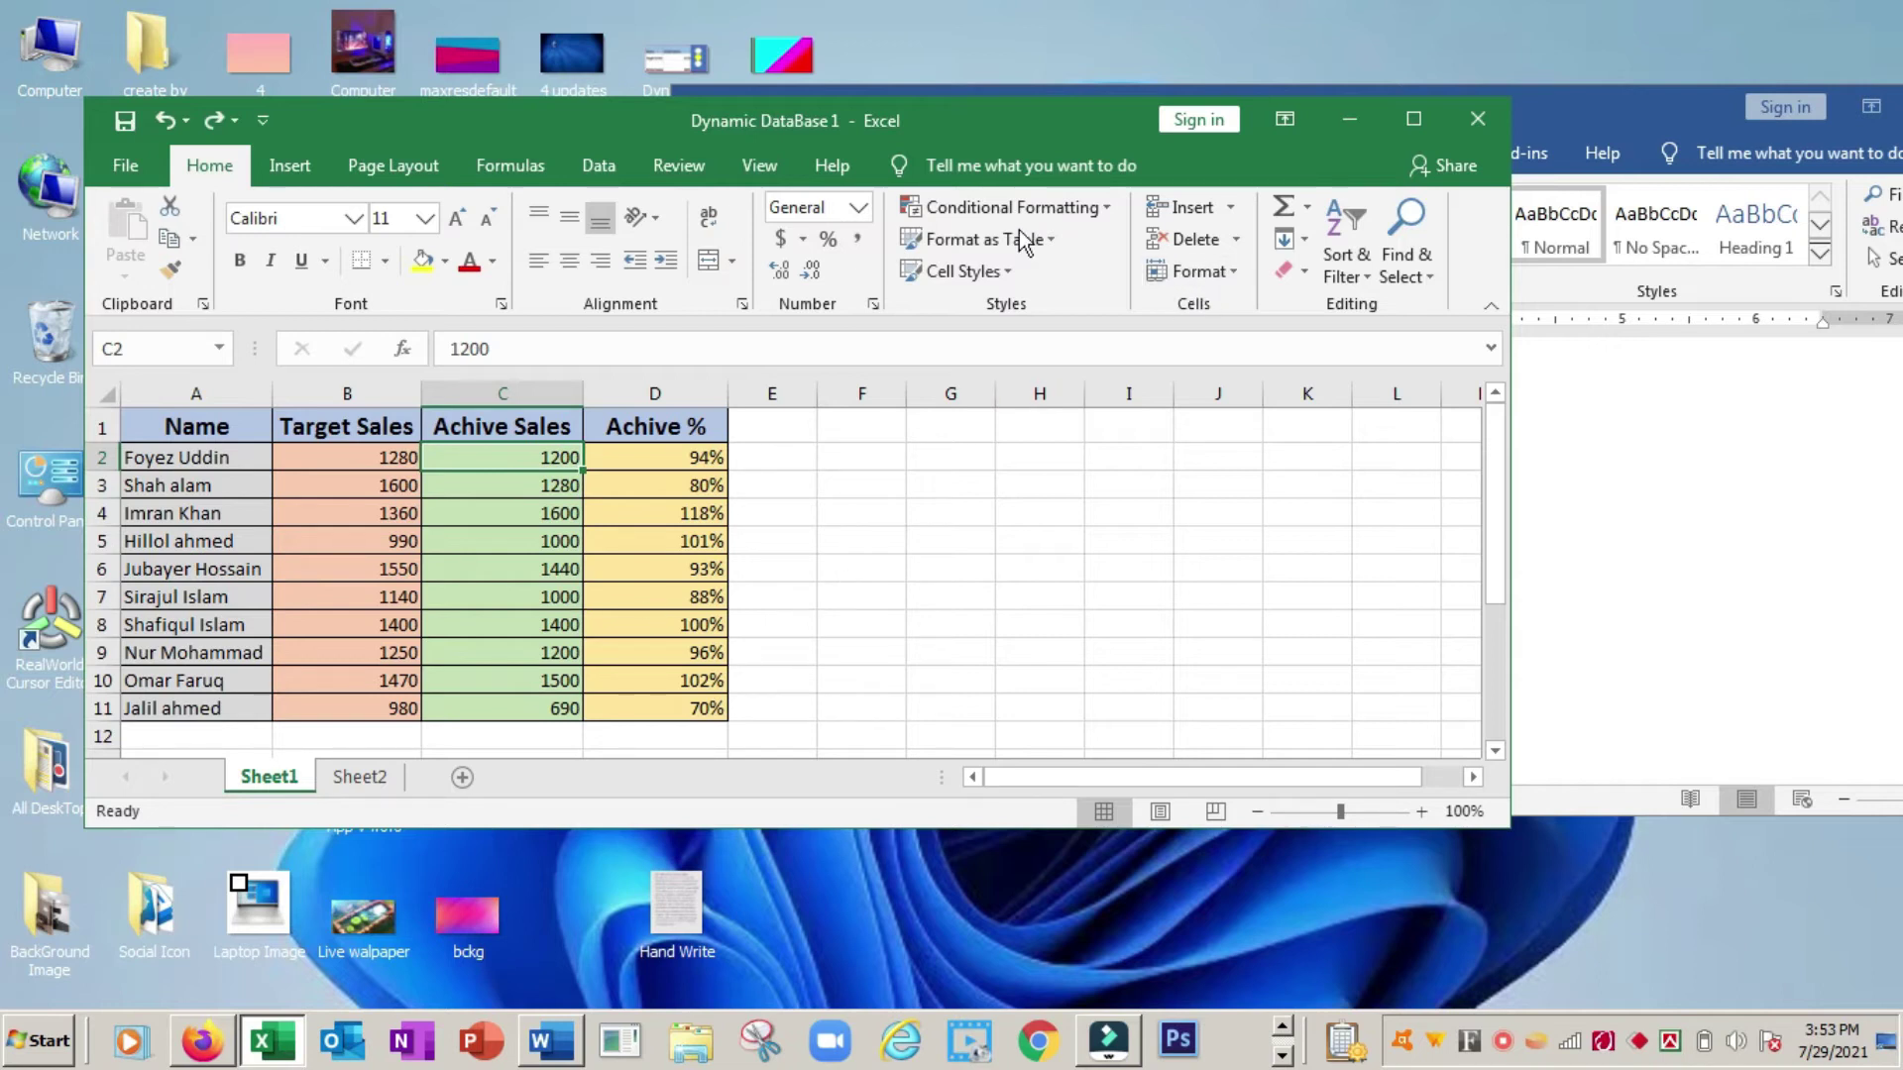
scroll(919, 634, "down", 1)
scroll(952, 664, "up", 1)
mouse_move(149, 424)
left_mouse_down()
mouse_move(669, 730)
mouse_move(674, 702)
left_mouse_up()
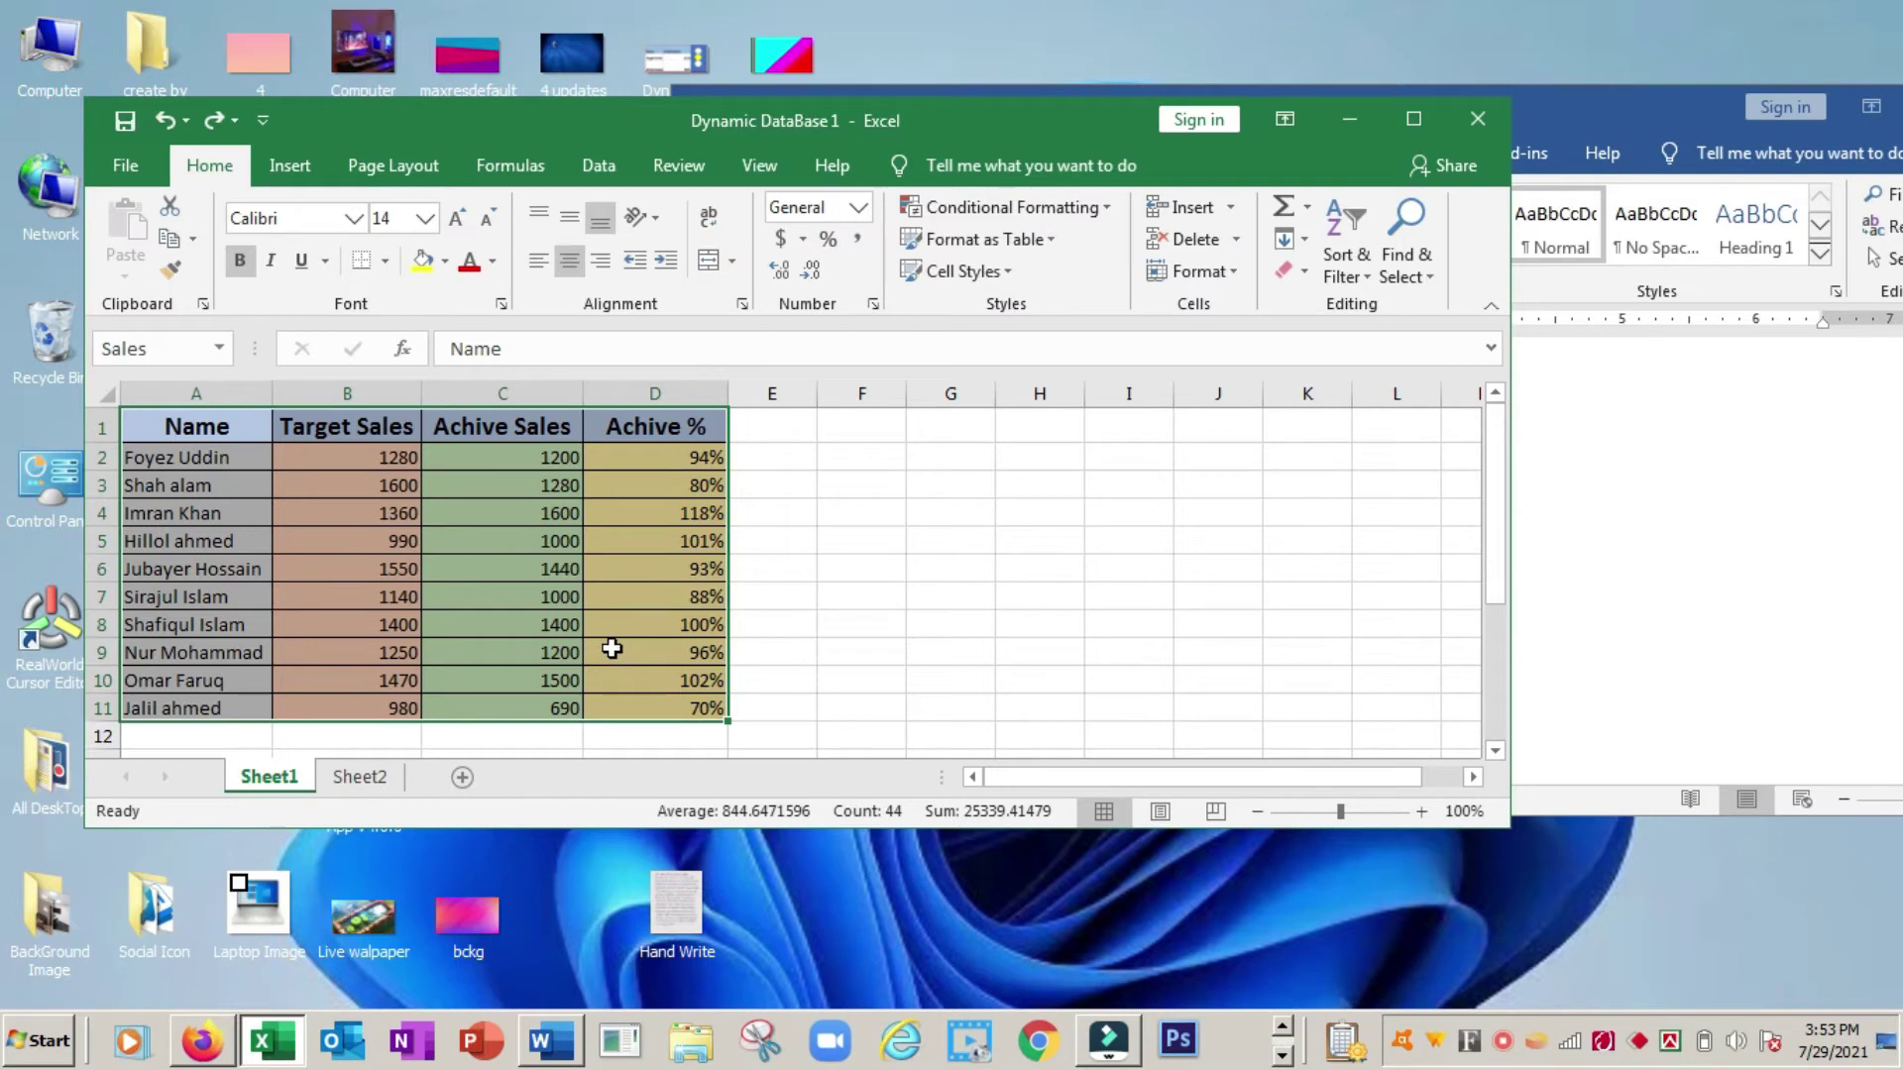
key("ctrl+c")
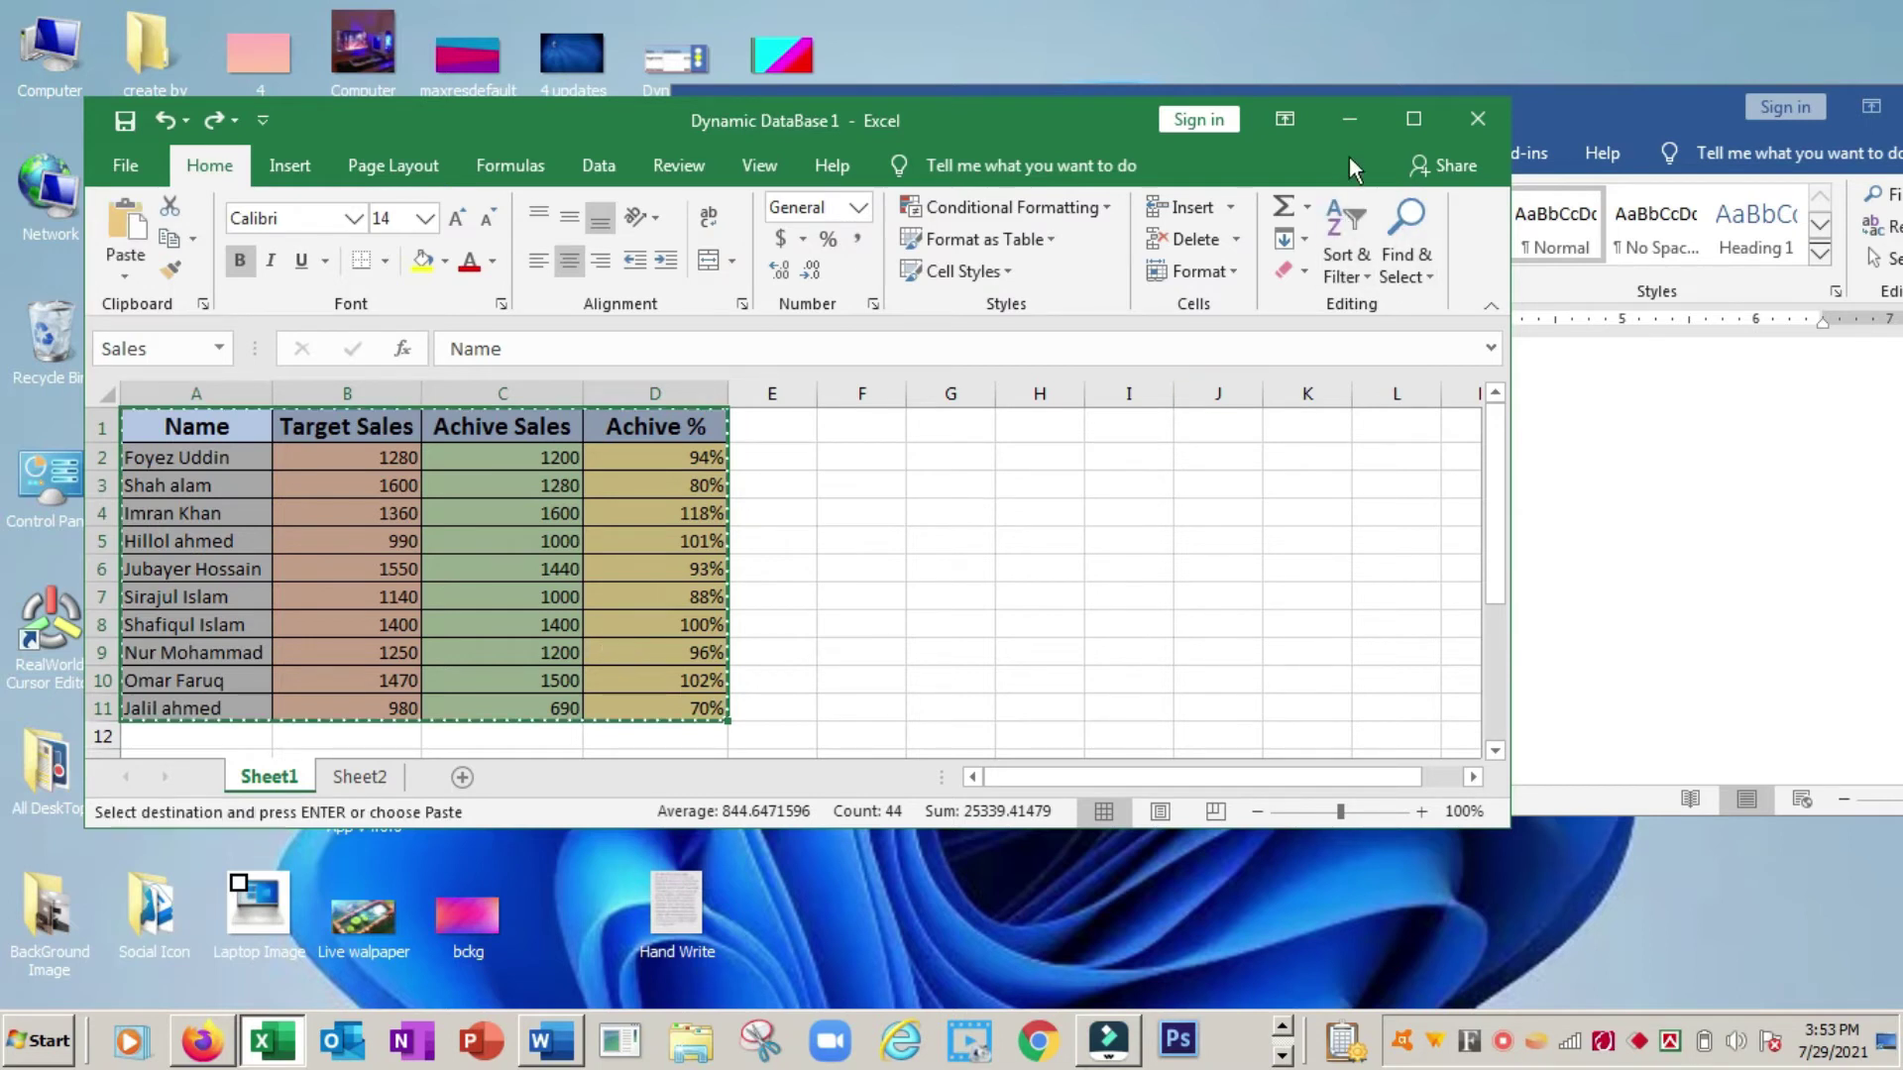
left_click(1586, 110)
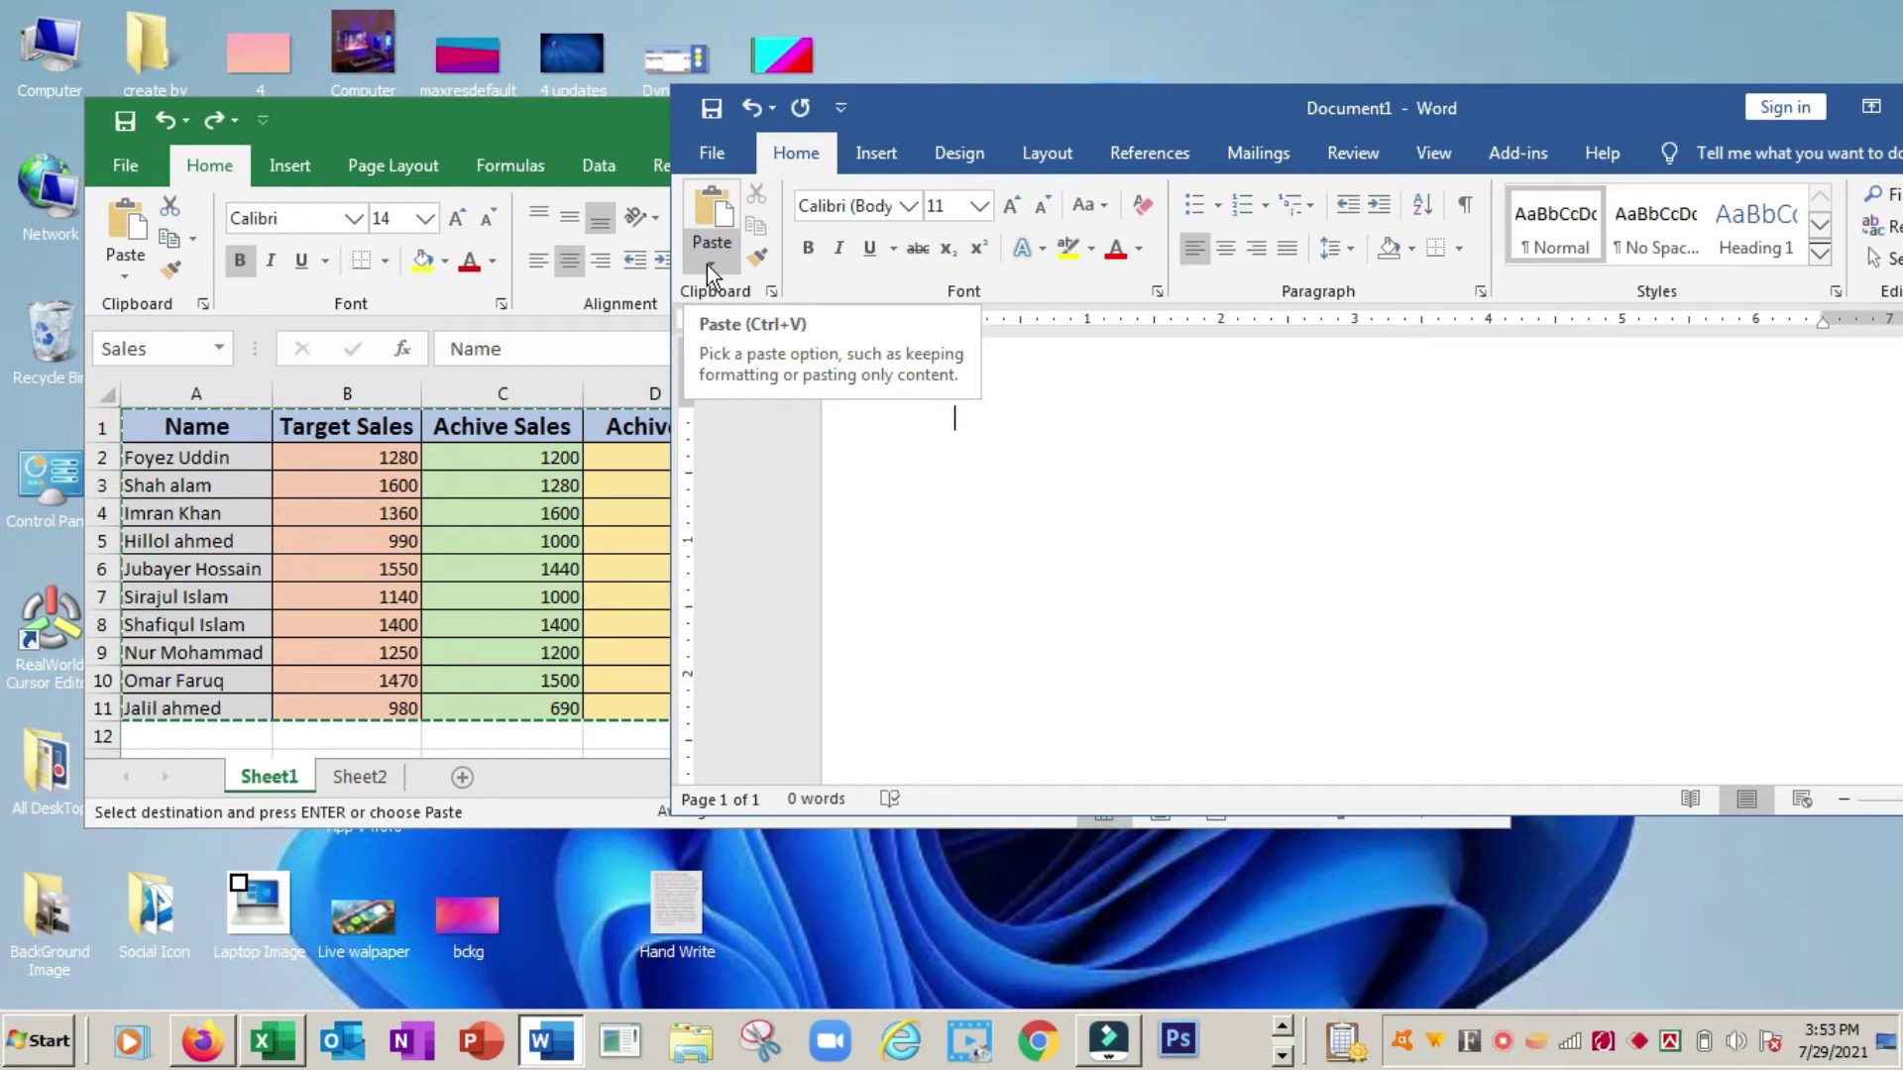
Open the Paste Special dialog from the Home tab's Paste dropdown in Word.
left_click(710, 266)
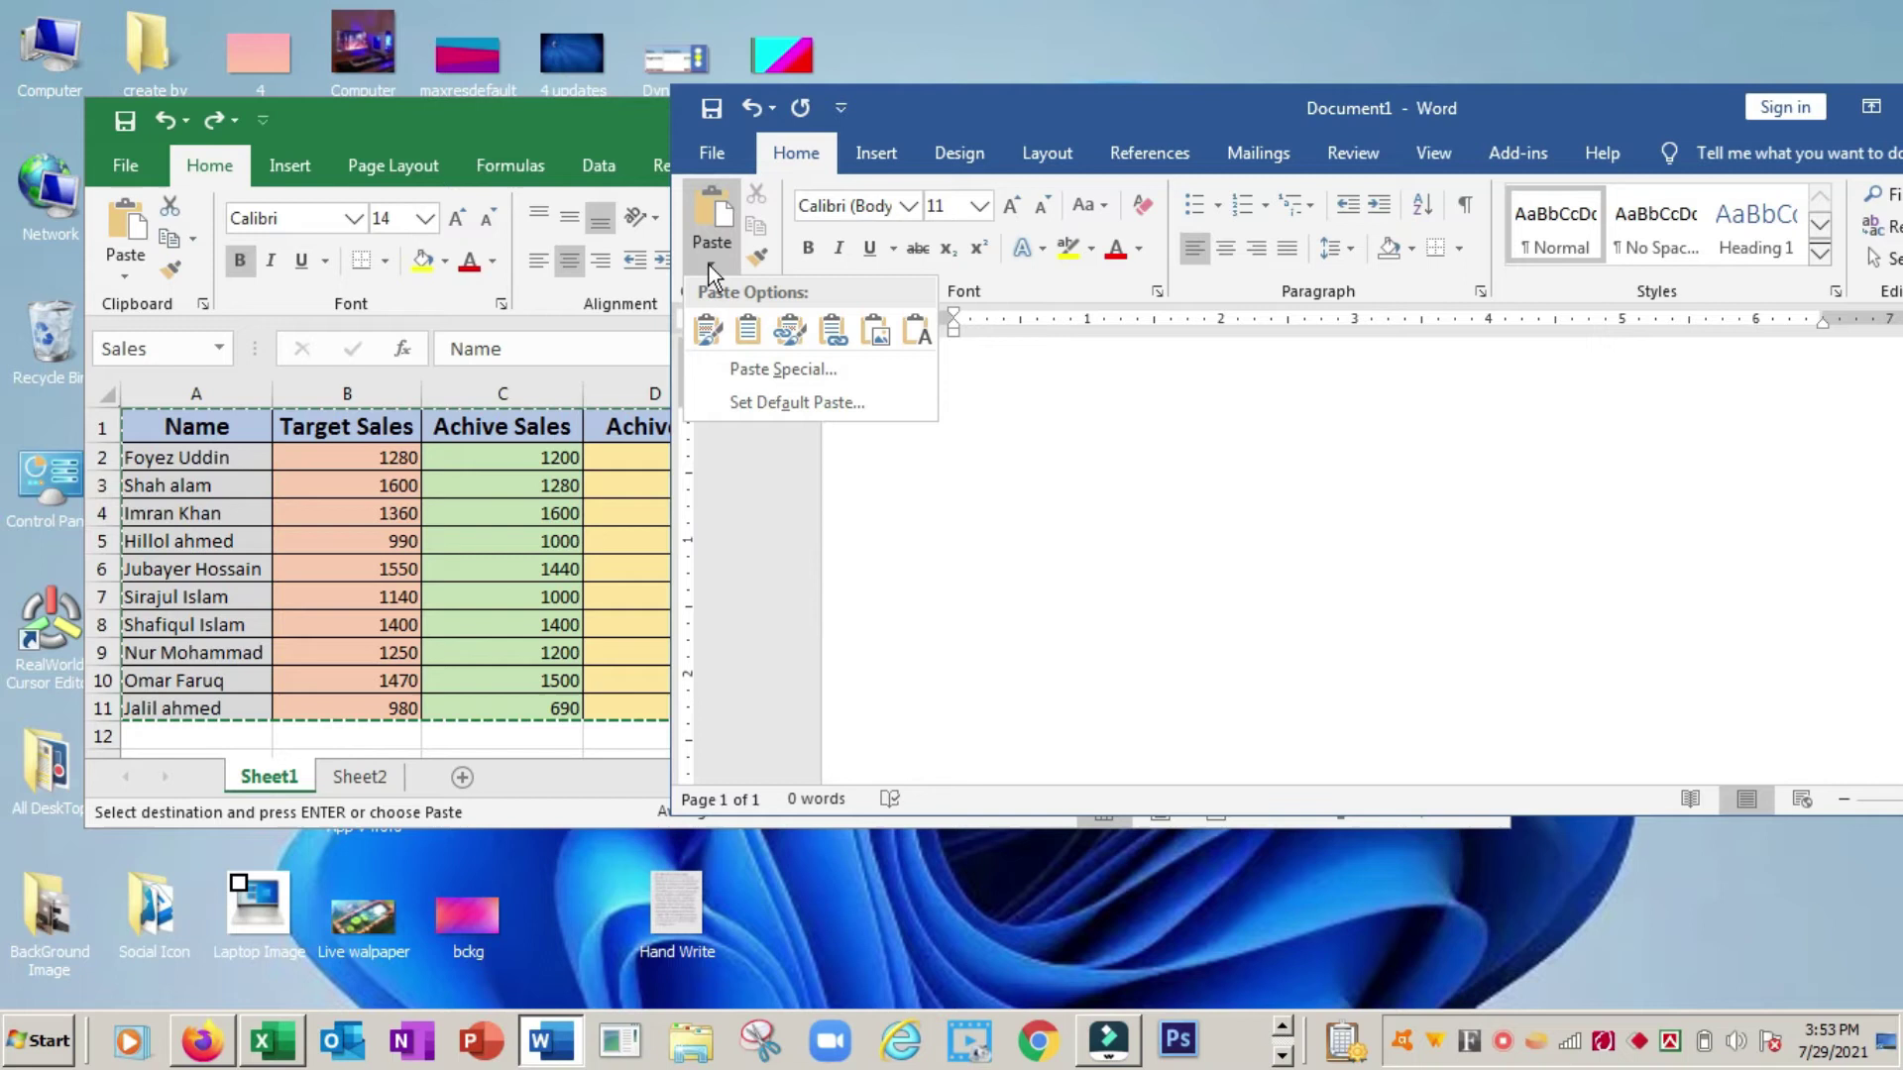
left_click(762, 370)
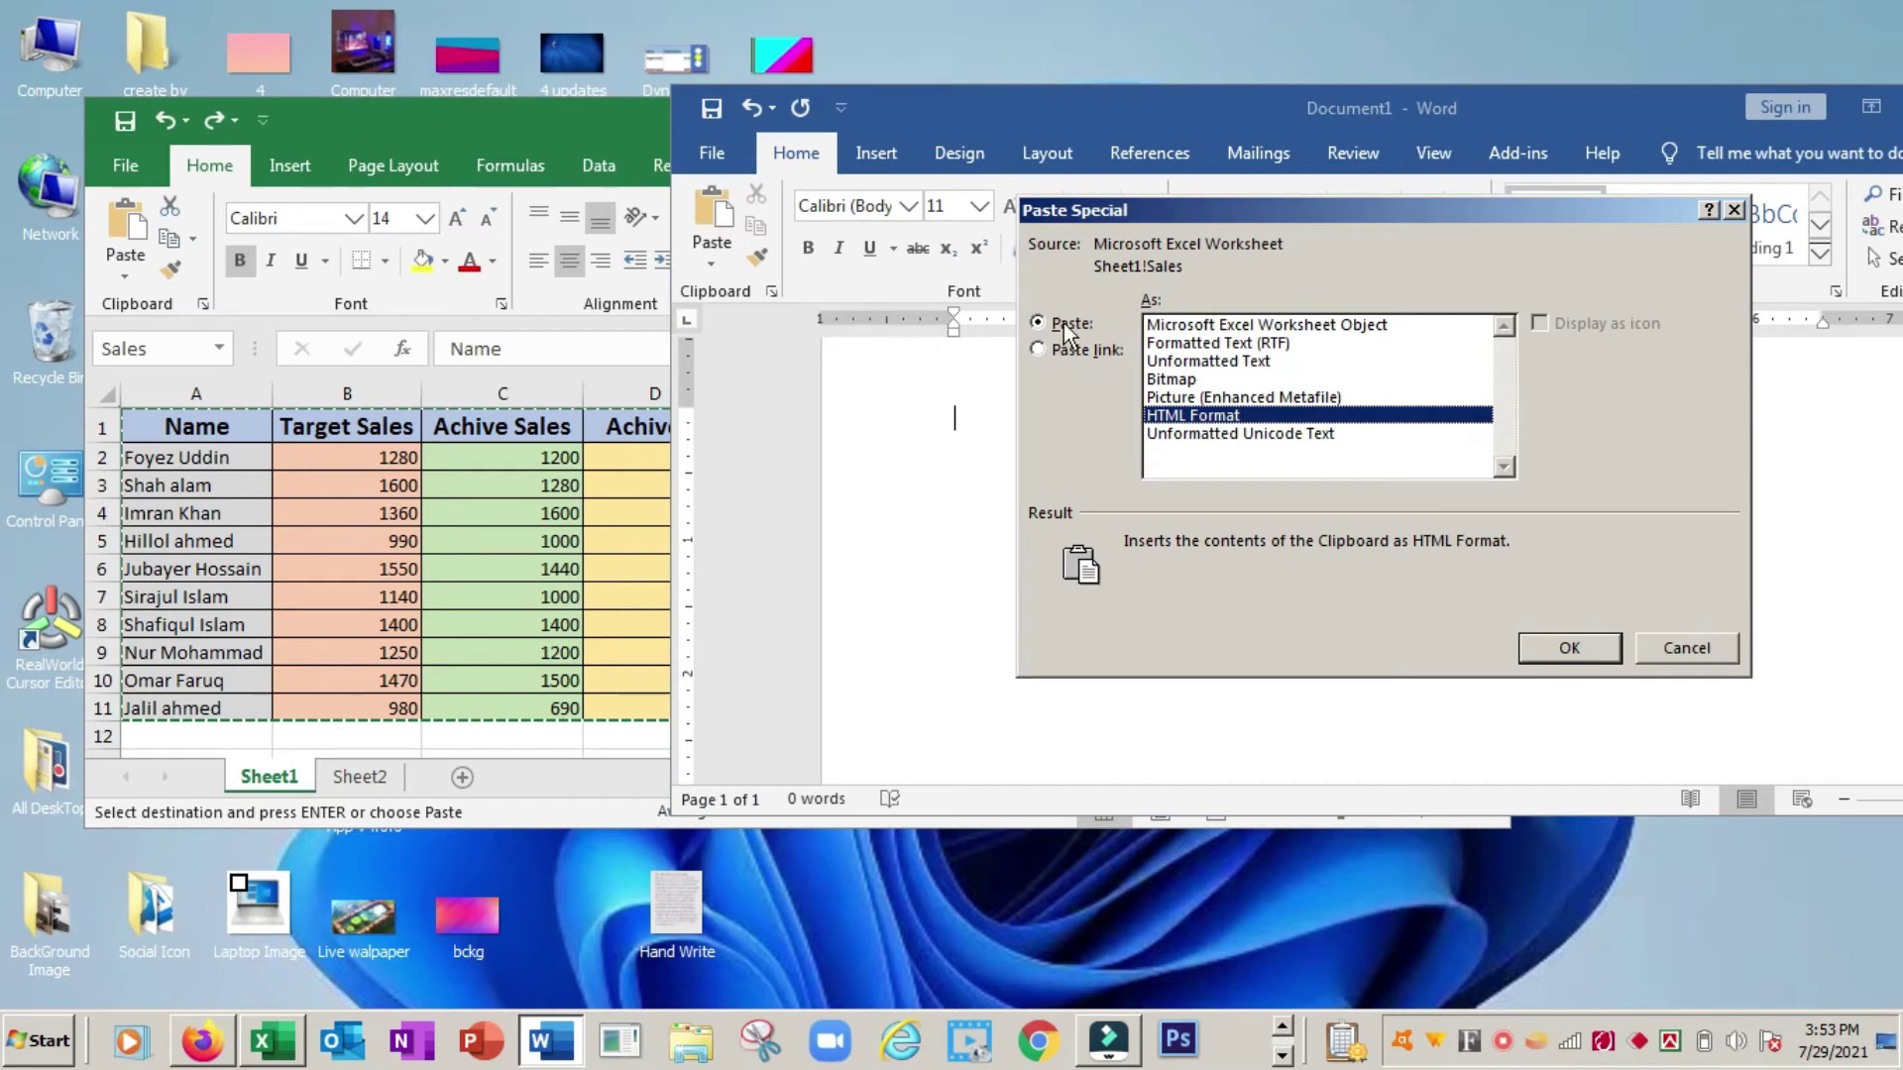
Paste the copied sales table as a Microsoft Excel Worksheet Object.
left_click(1195, 325)
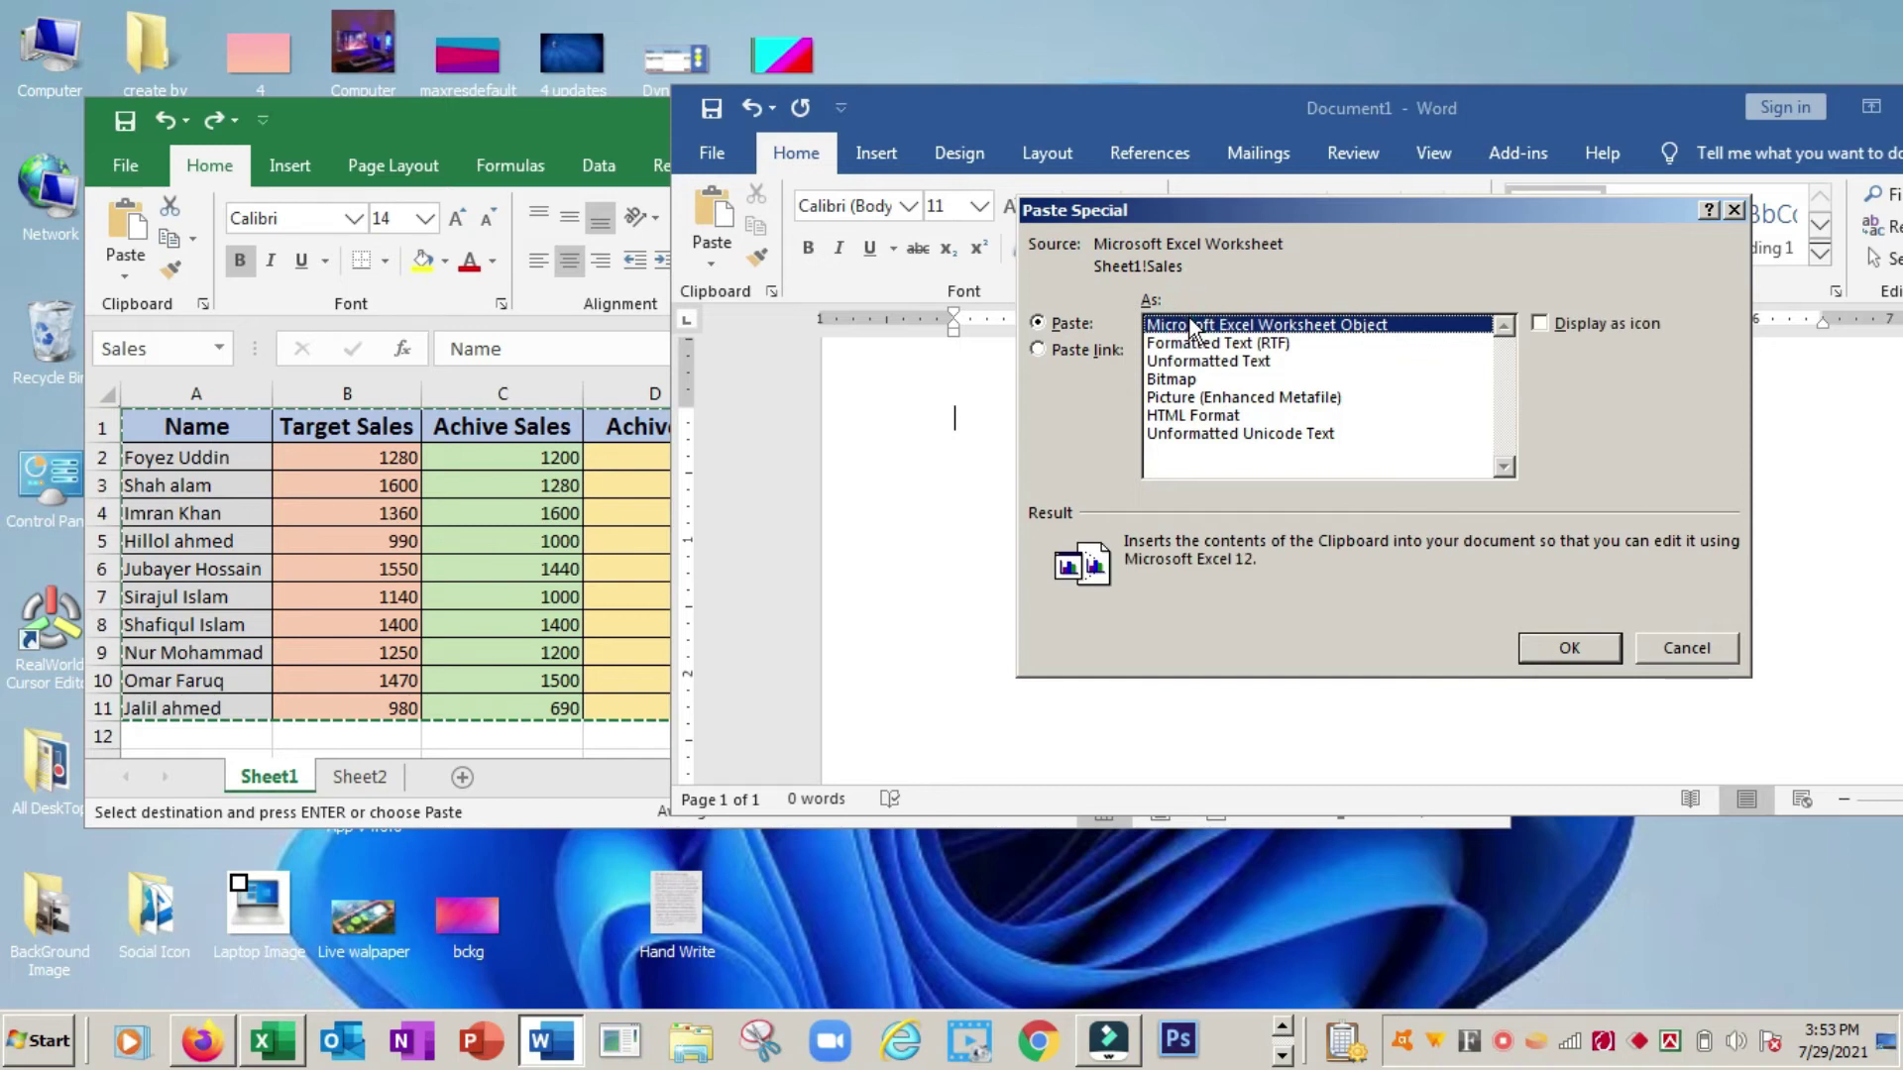
left_click(1552, 651)
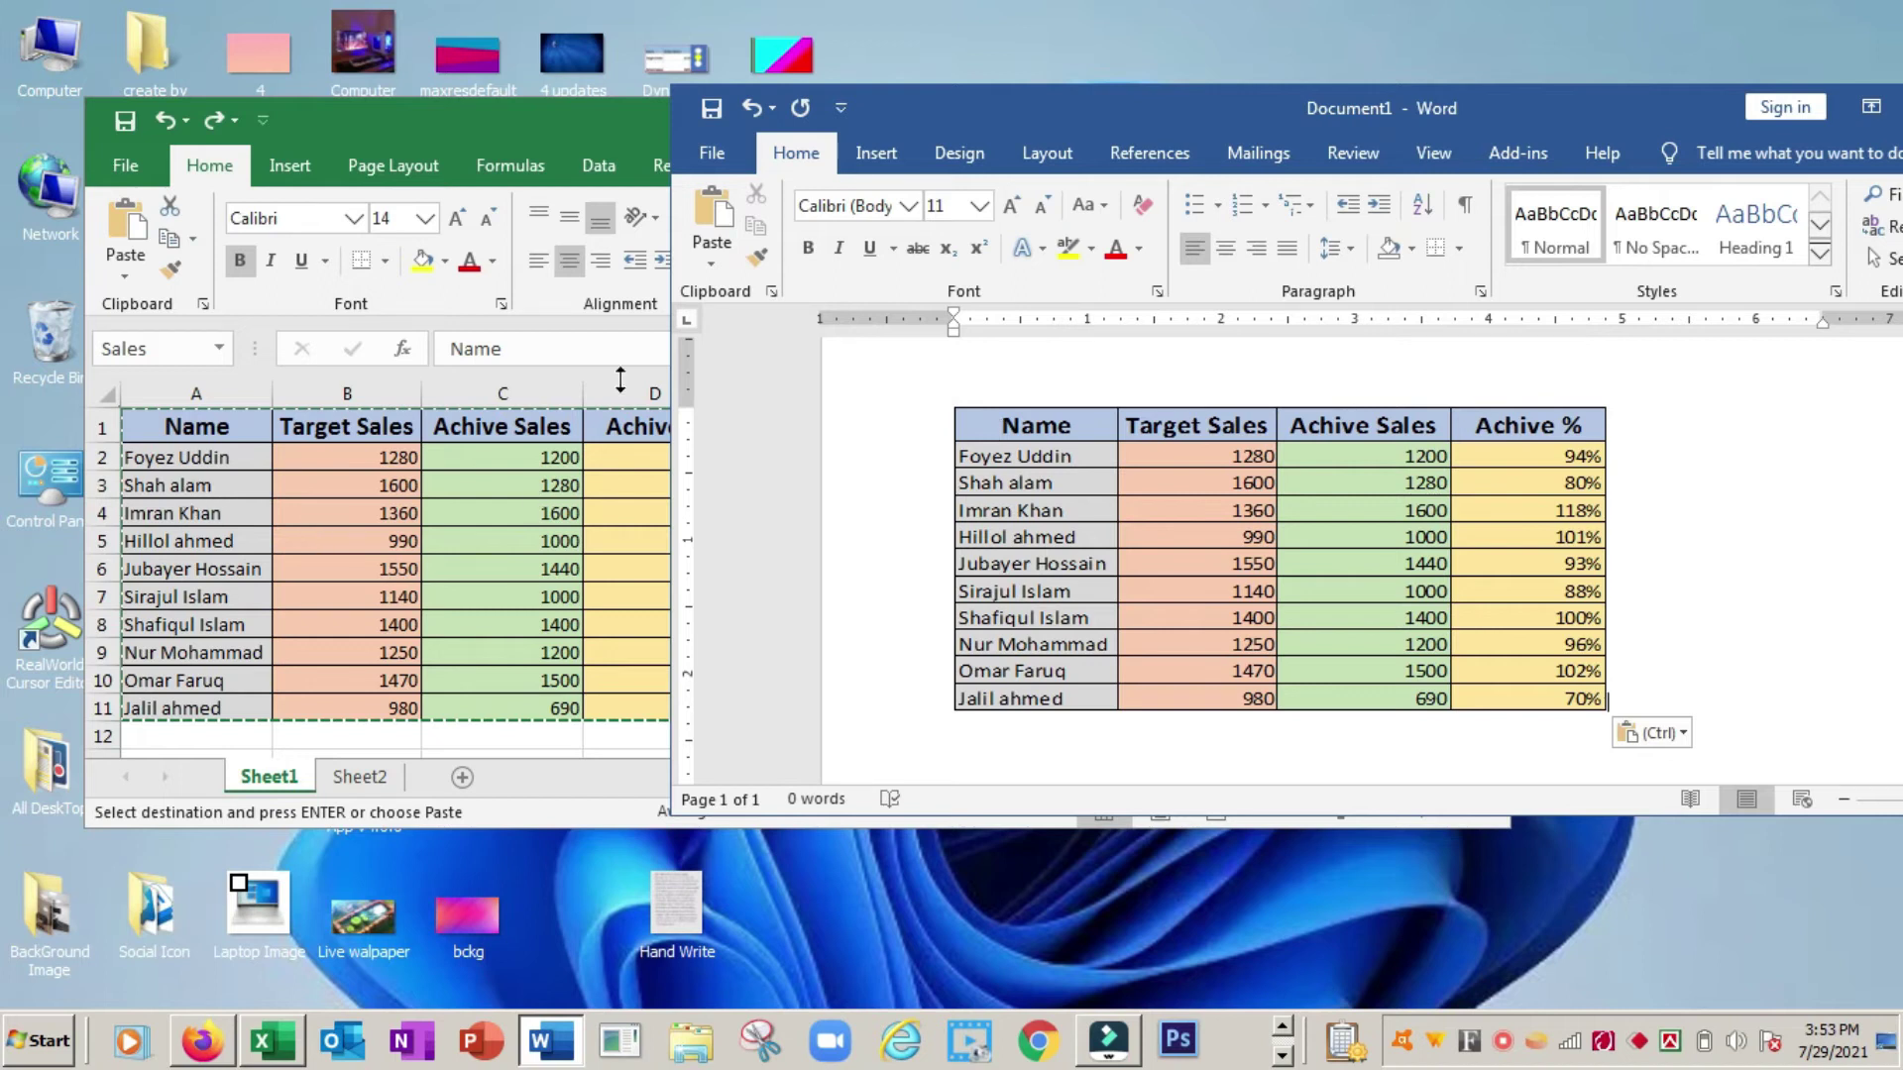
left_click(1079, 456)
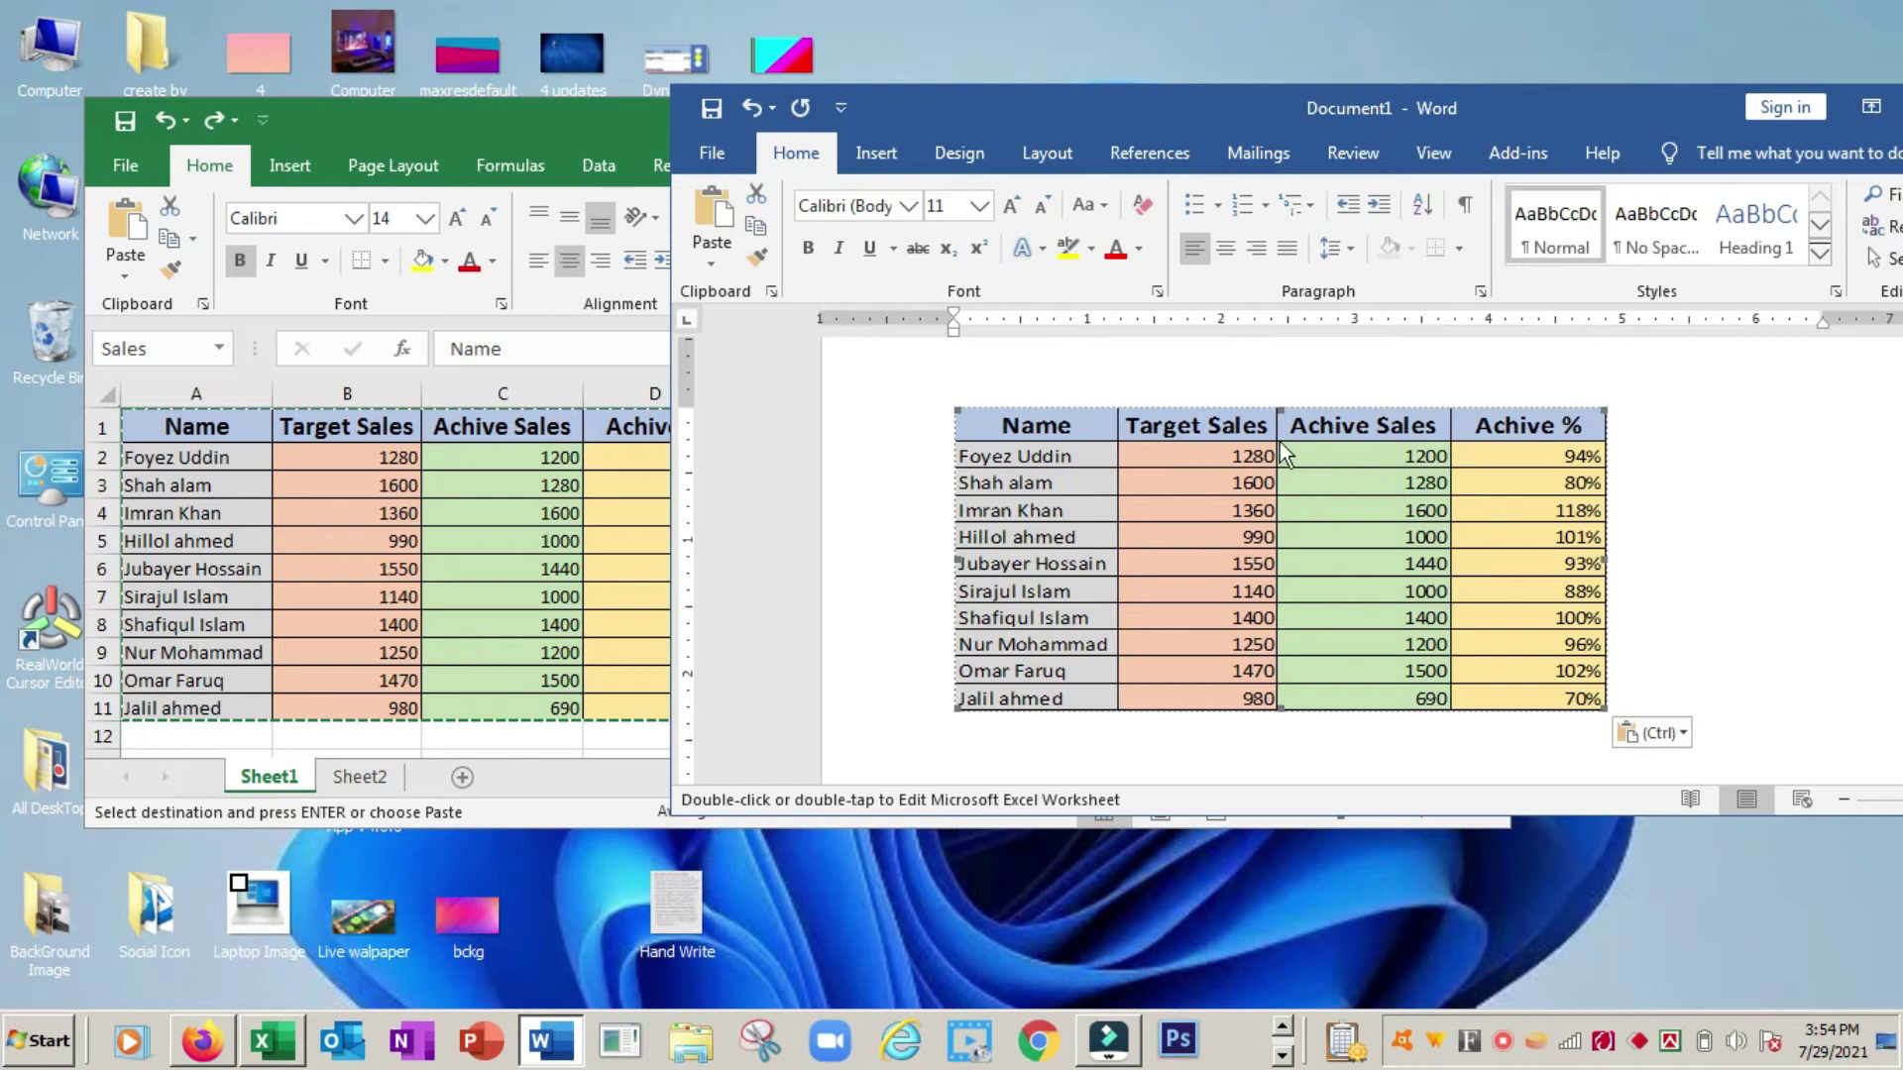
scroll(1234, 462, "down", 3)
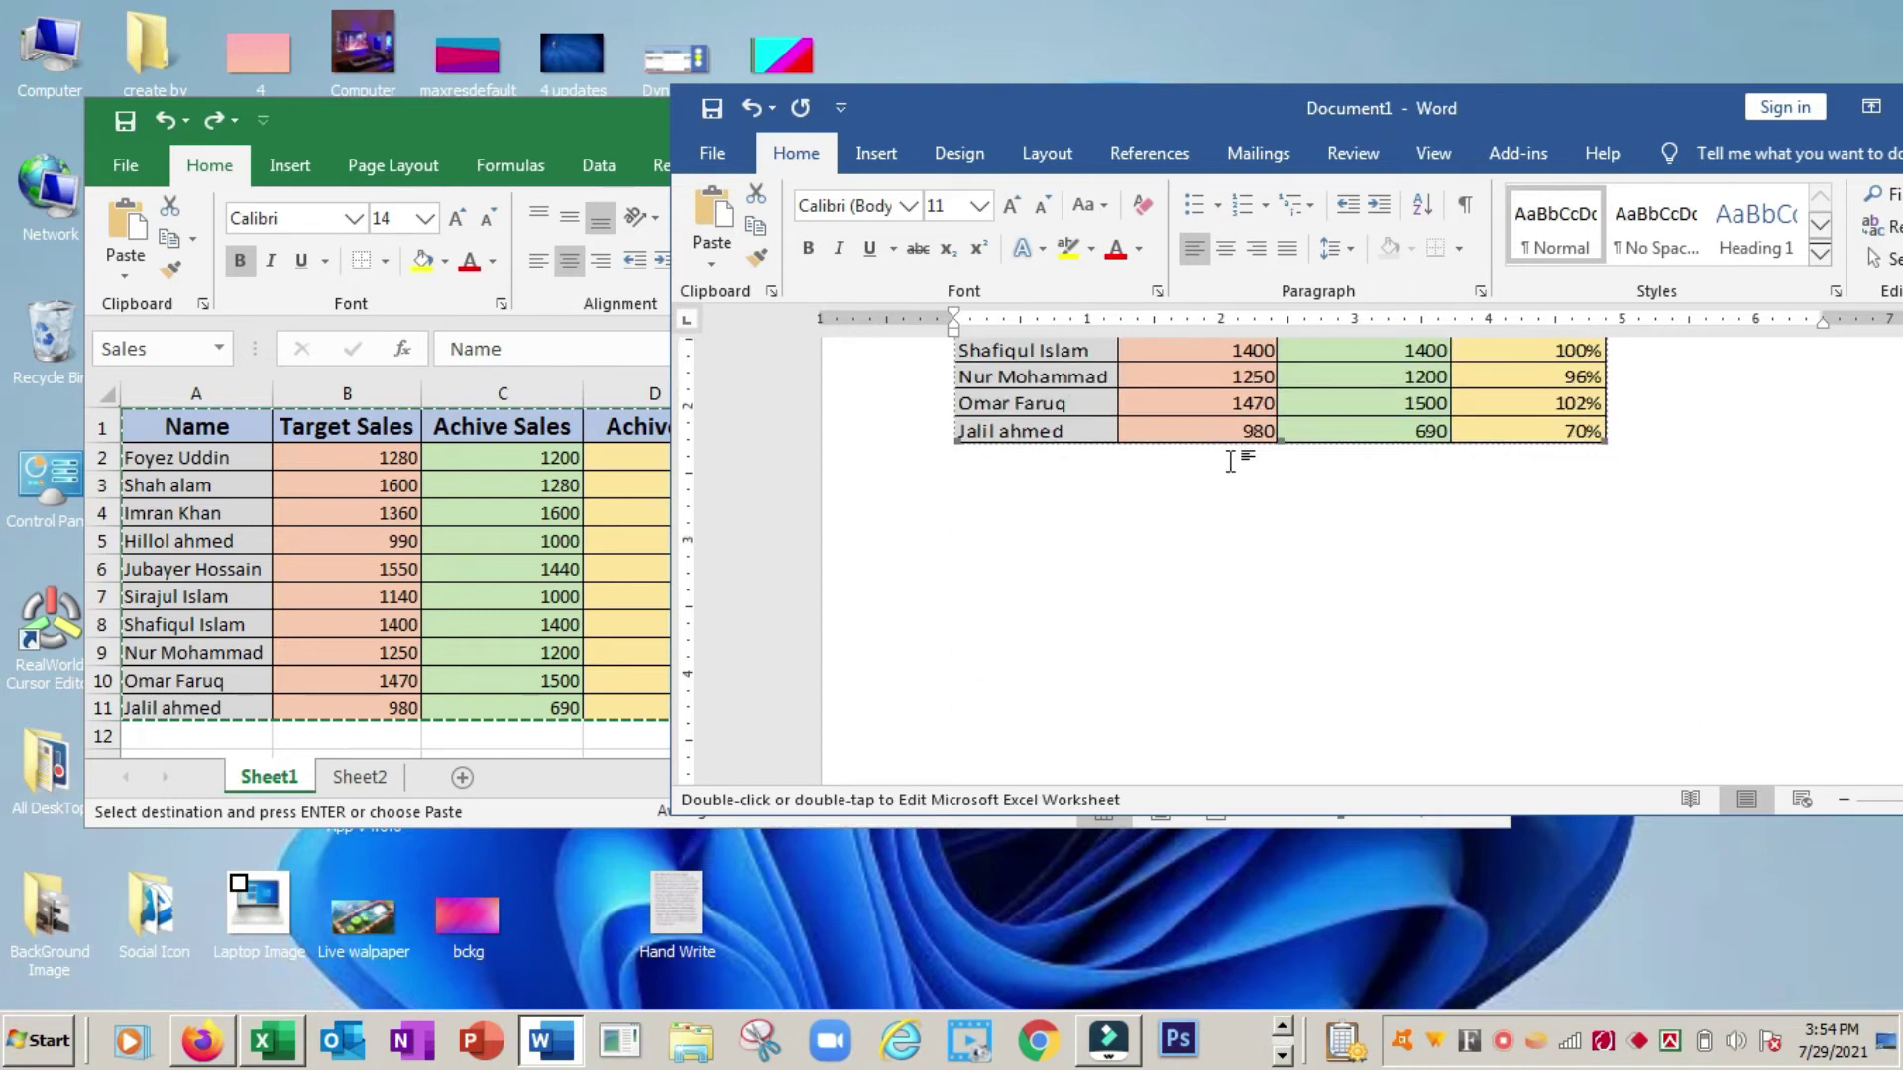
scroll(1233, 461, "up", 2)
scroll(1233, 462, "up", 1)
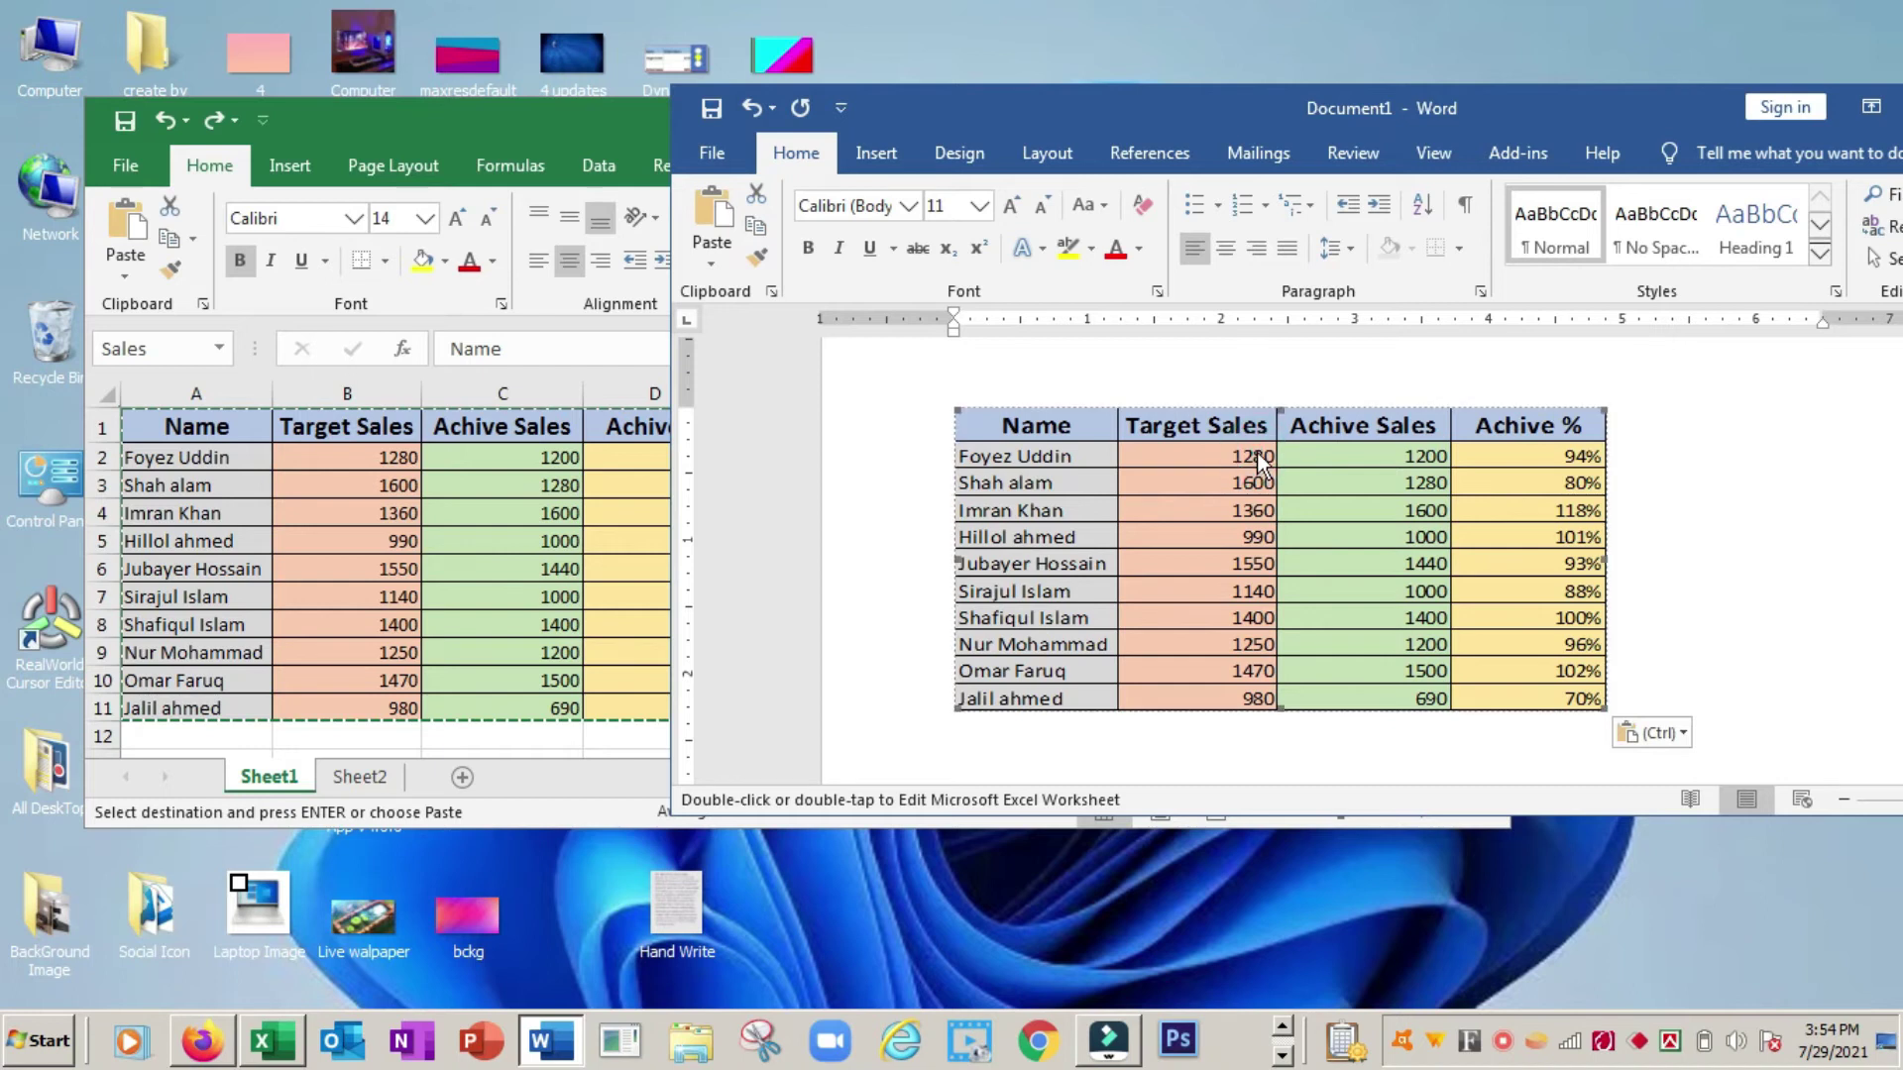
left_click_drag(1251, 452, 1427, 682)
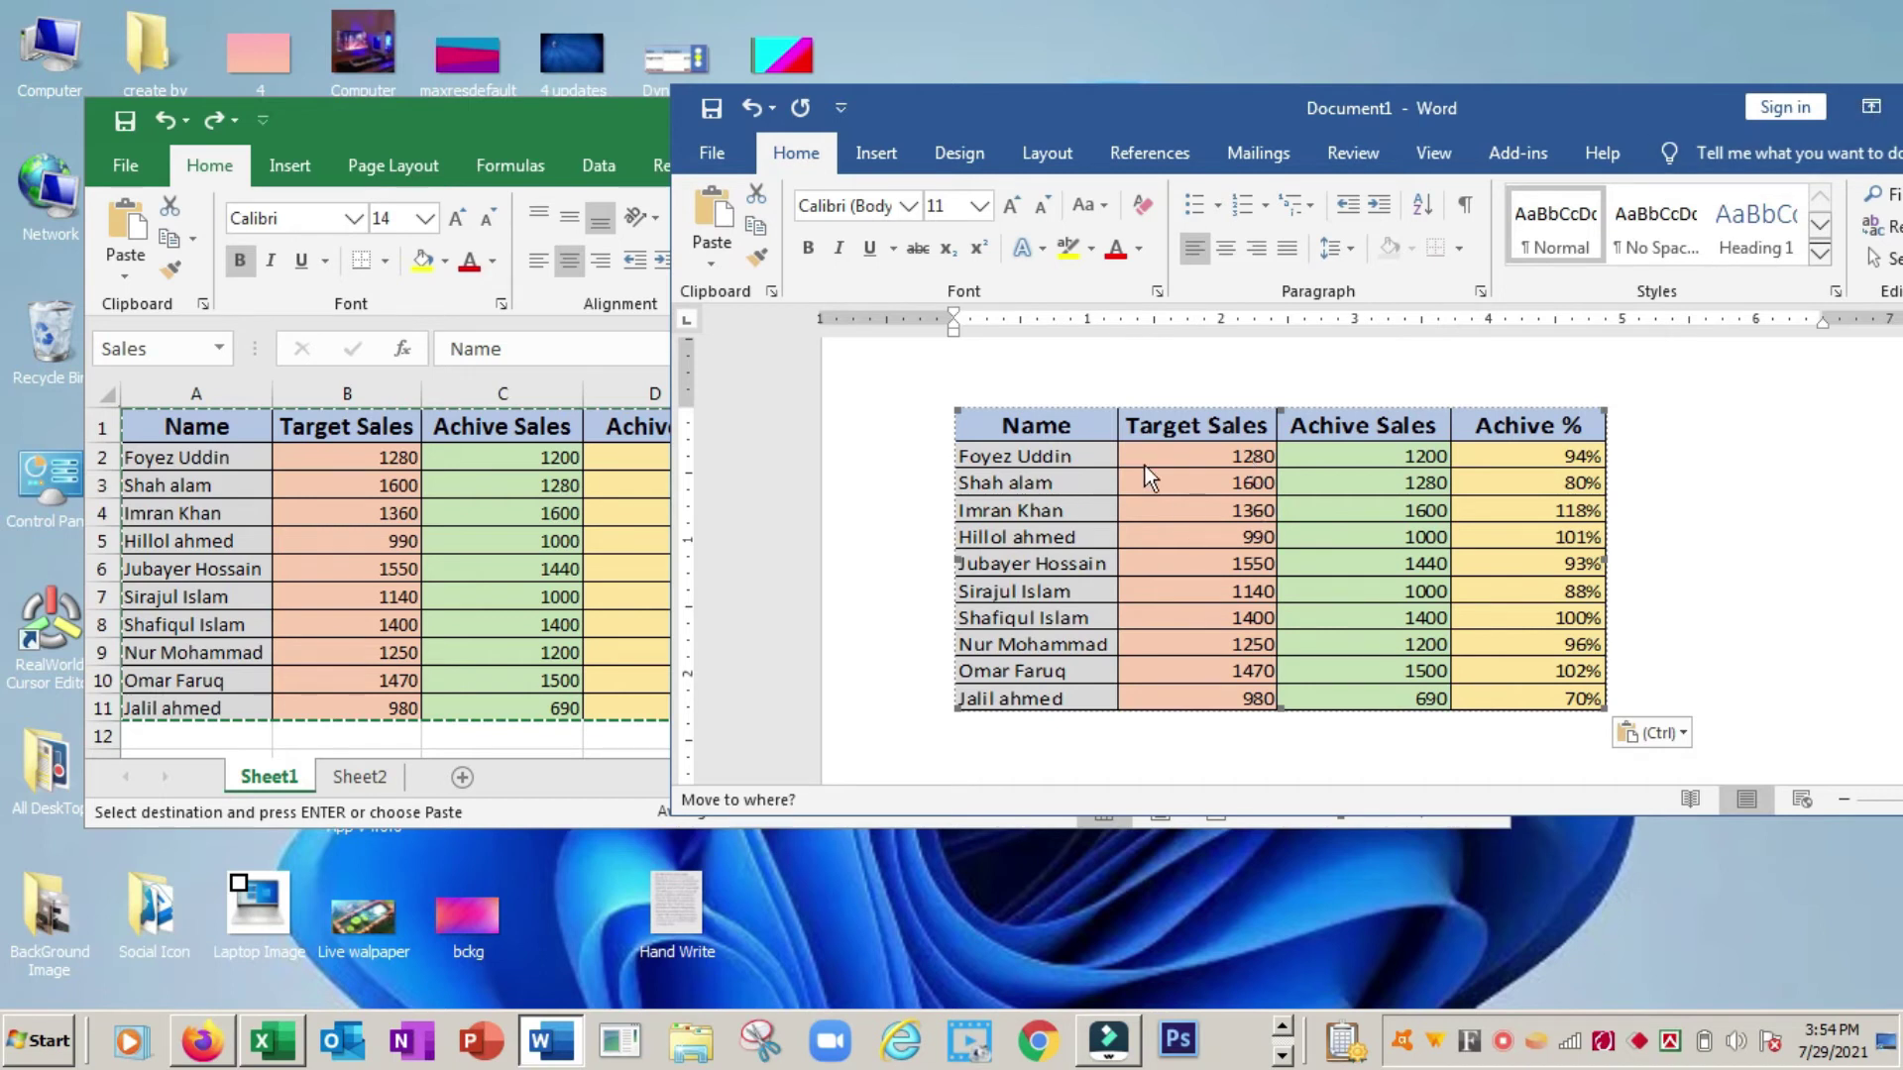
Delete the embedded worksheet object in Word, reselect Excel's A1:D11 table, and return to Word.
left_click(907, 384)
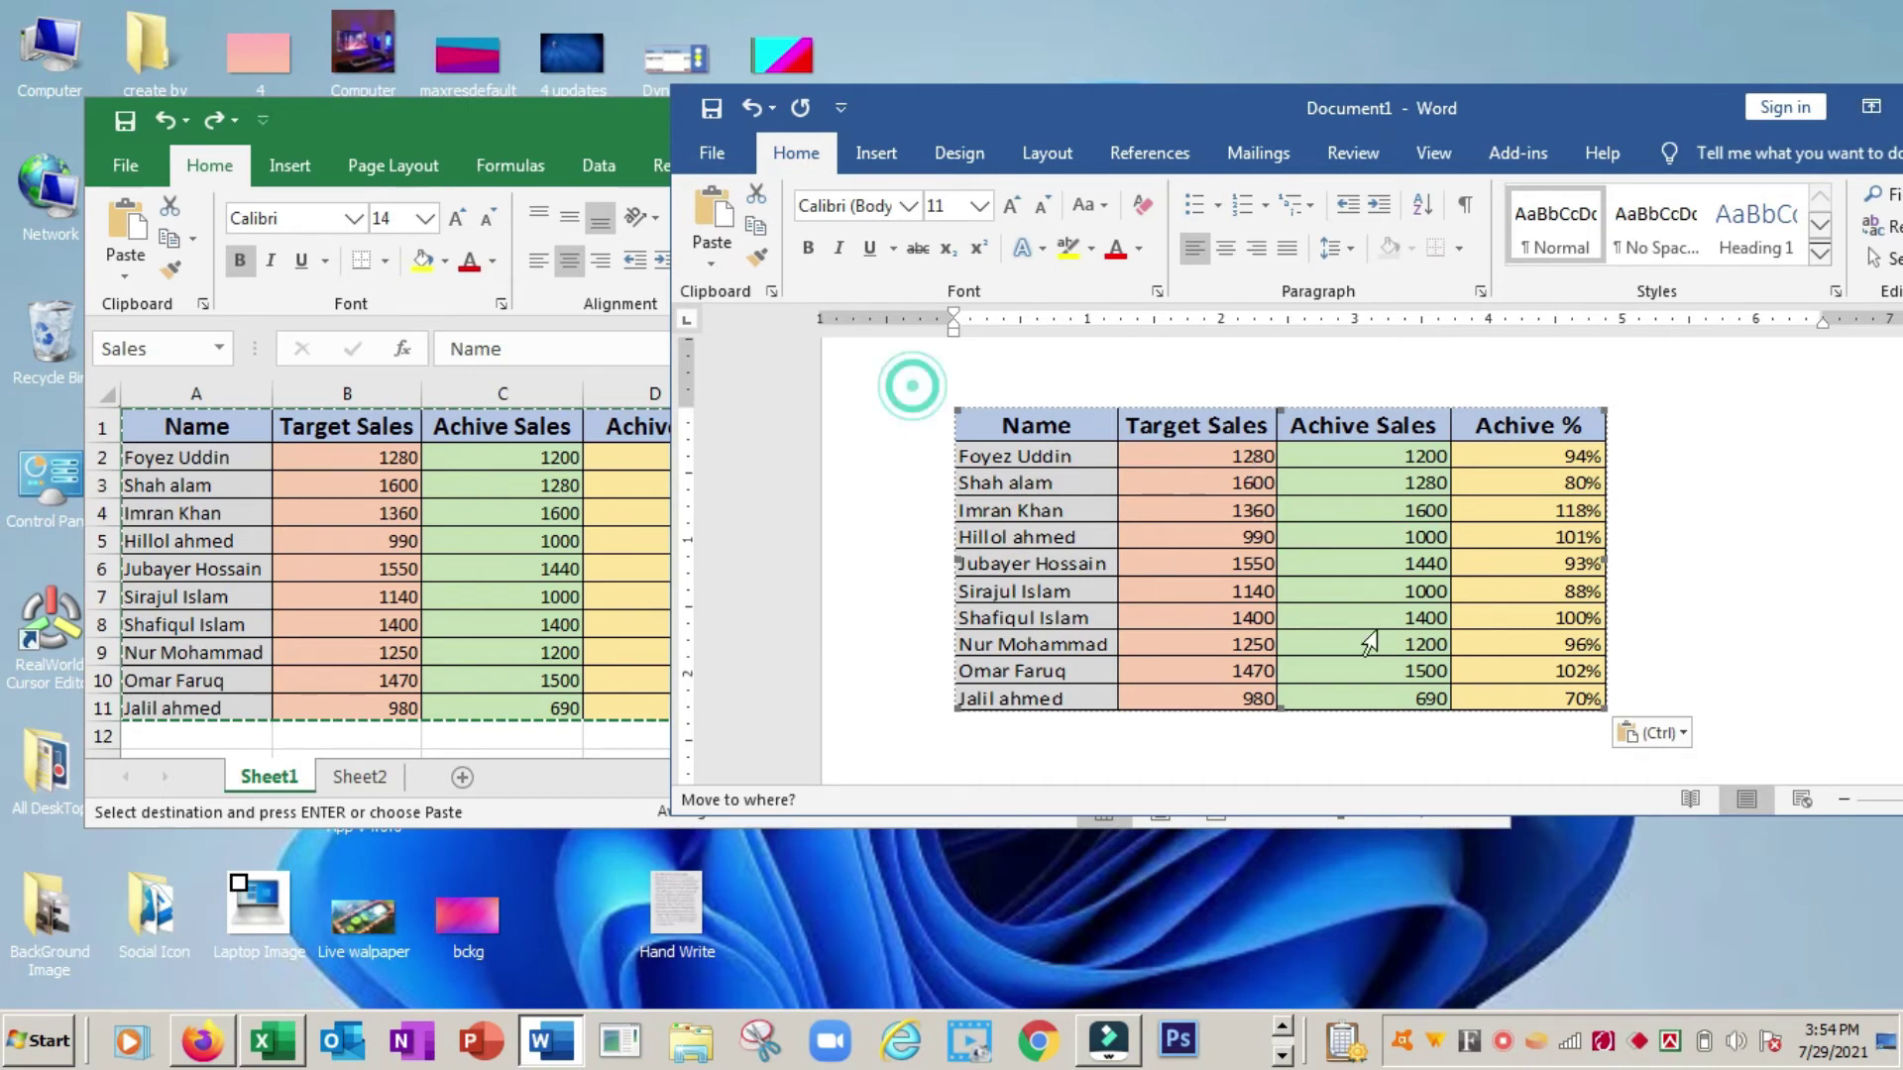
key("Delete")
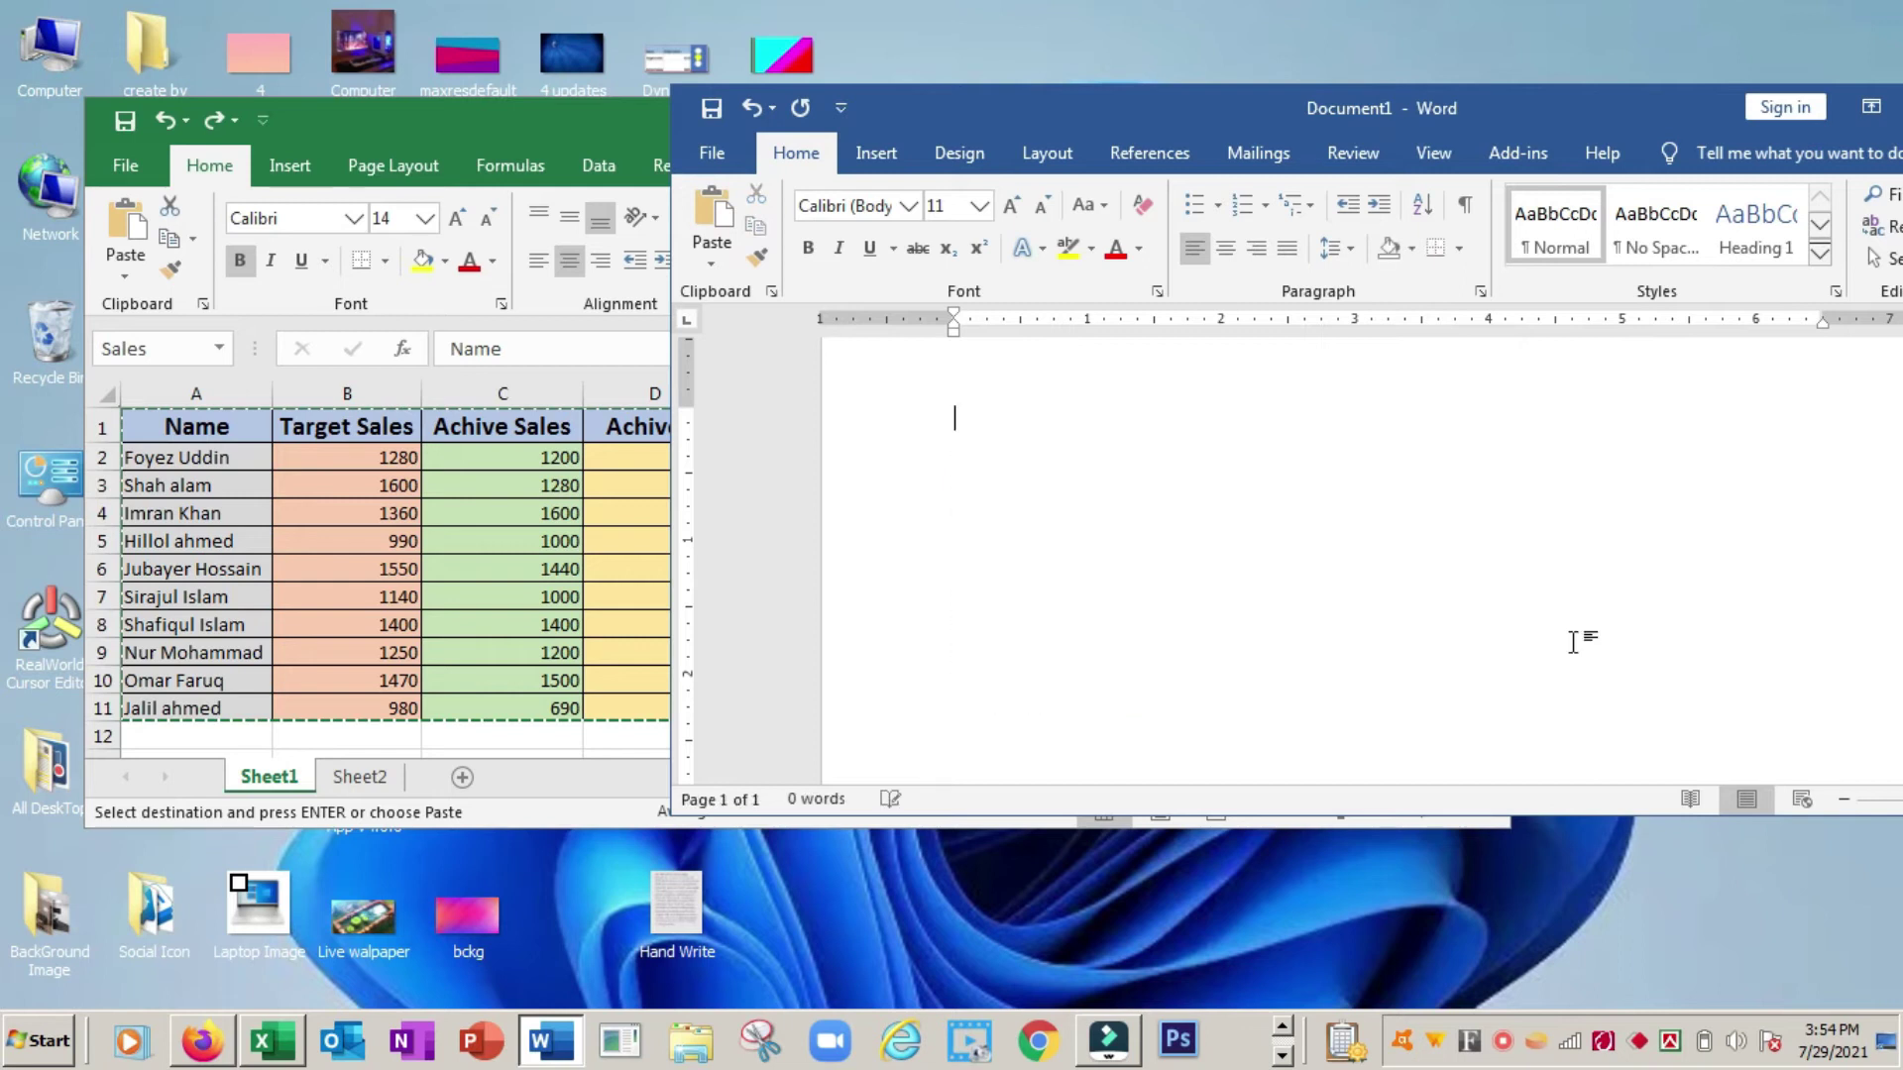
left_click(408, 121)
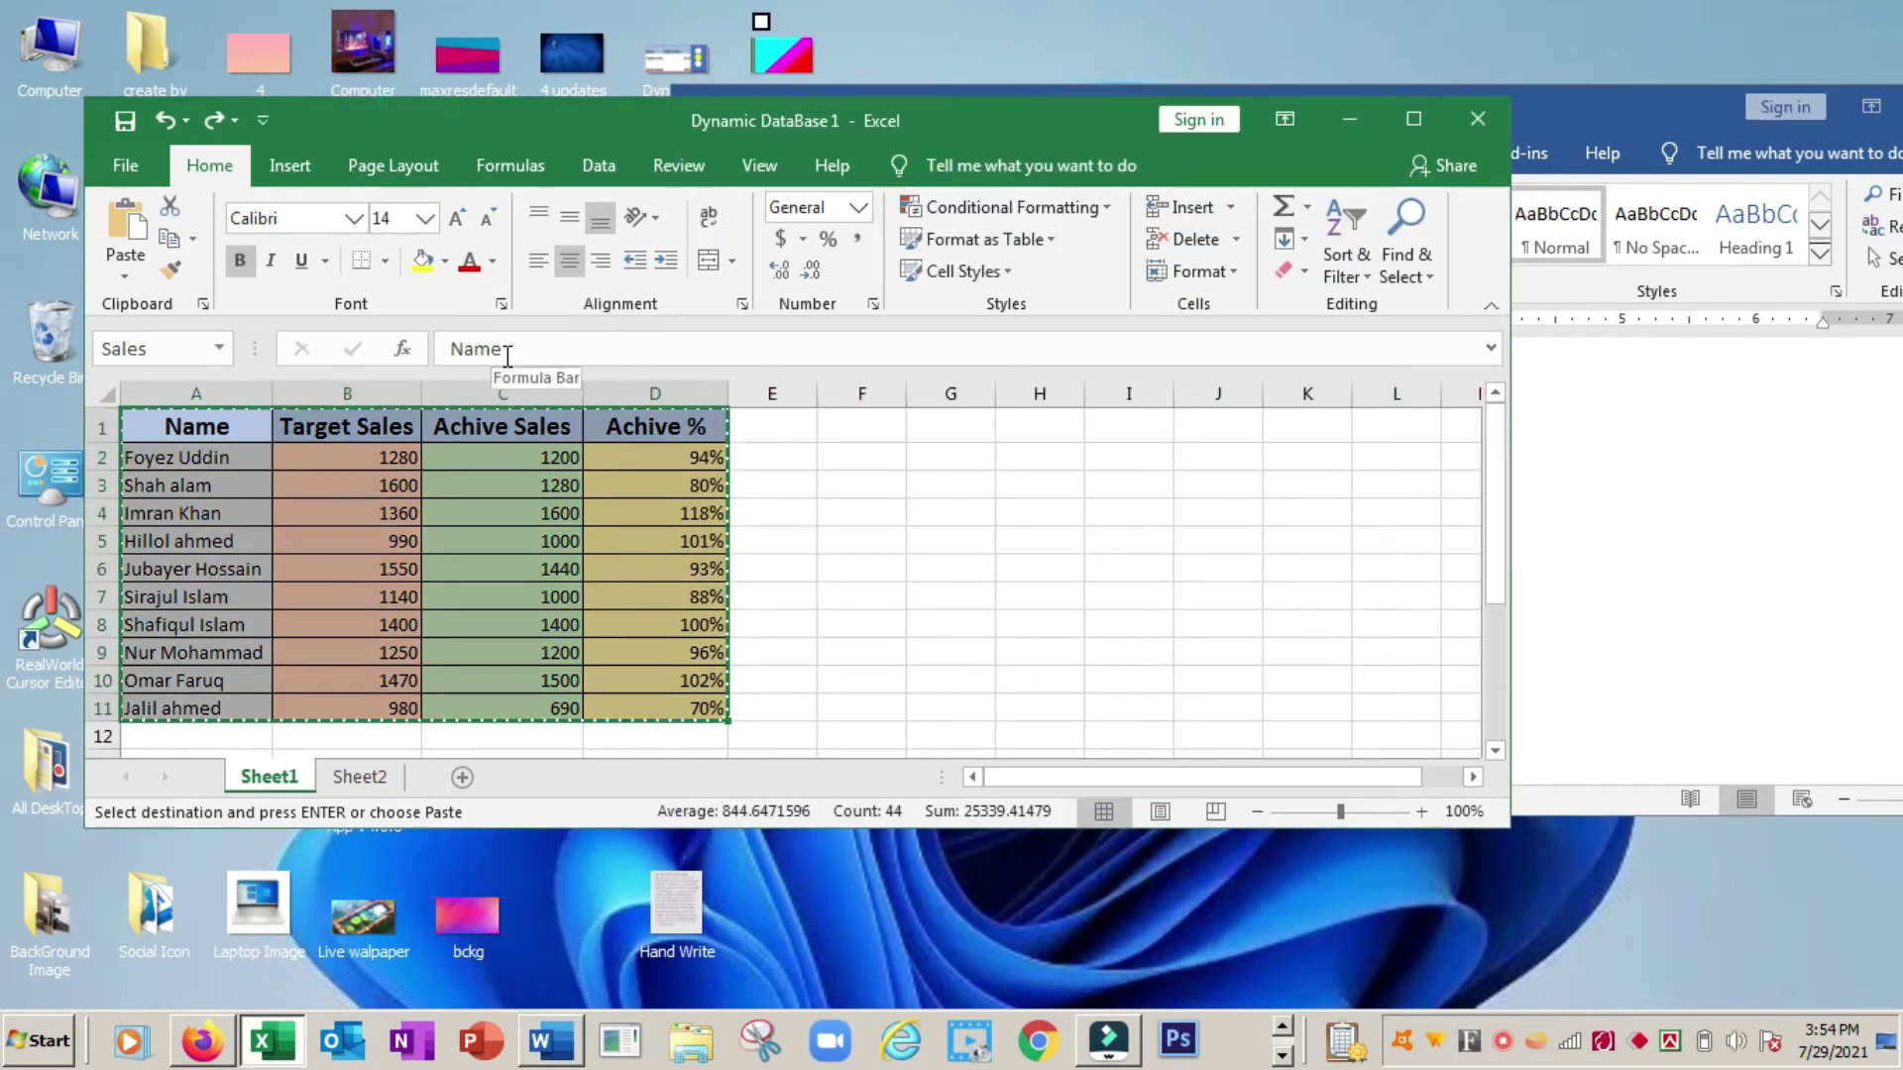
key("Down")
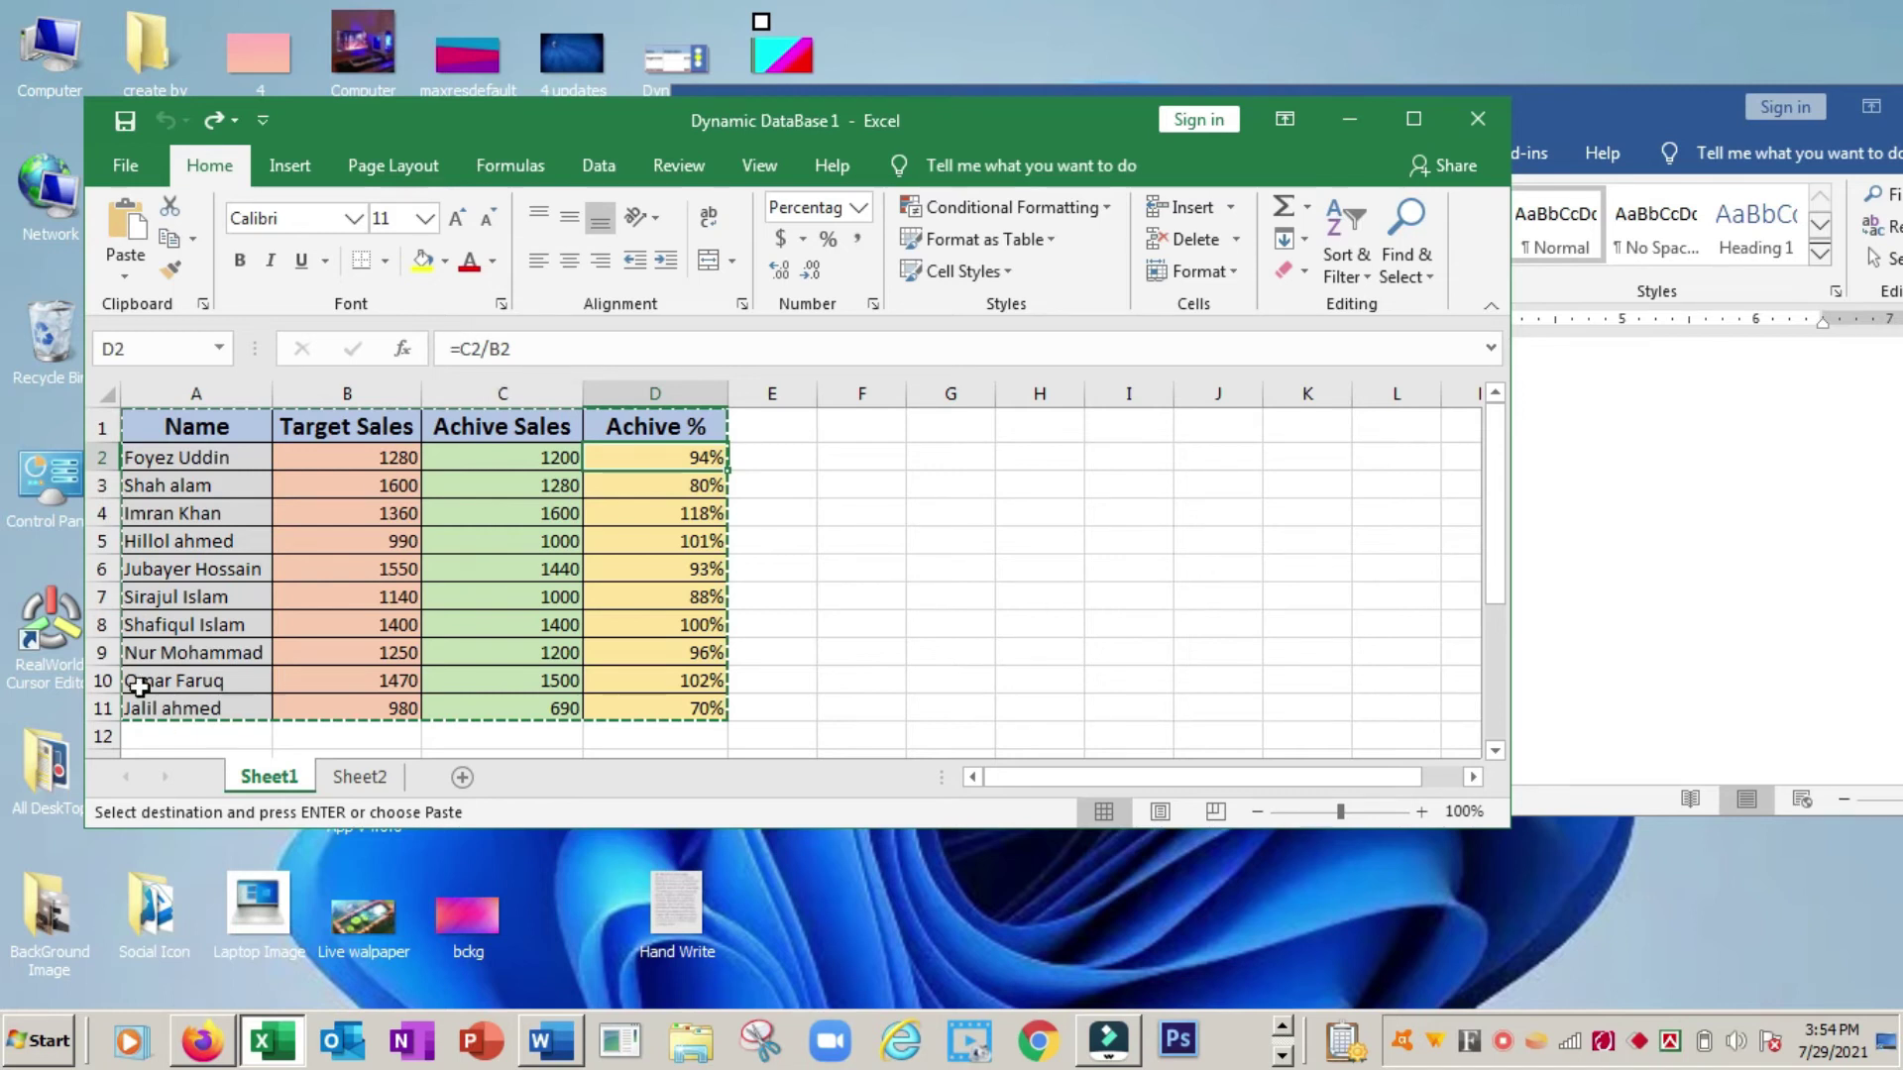
left_click(151, 422)
left_click_drag(162, 441, 688, 710)
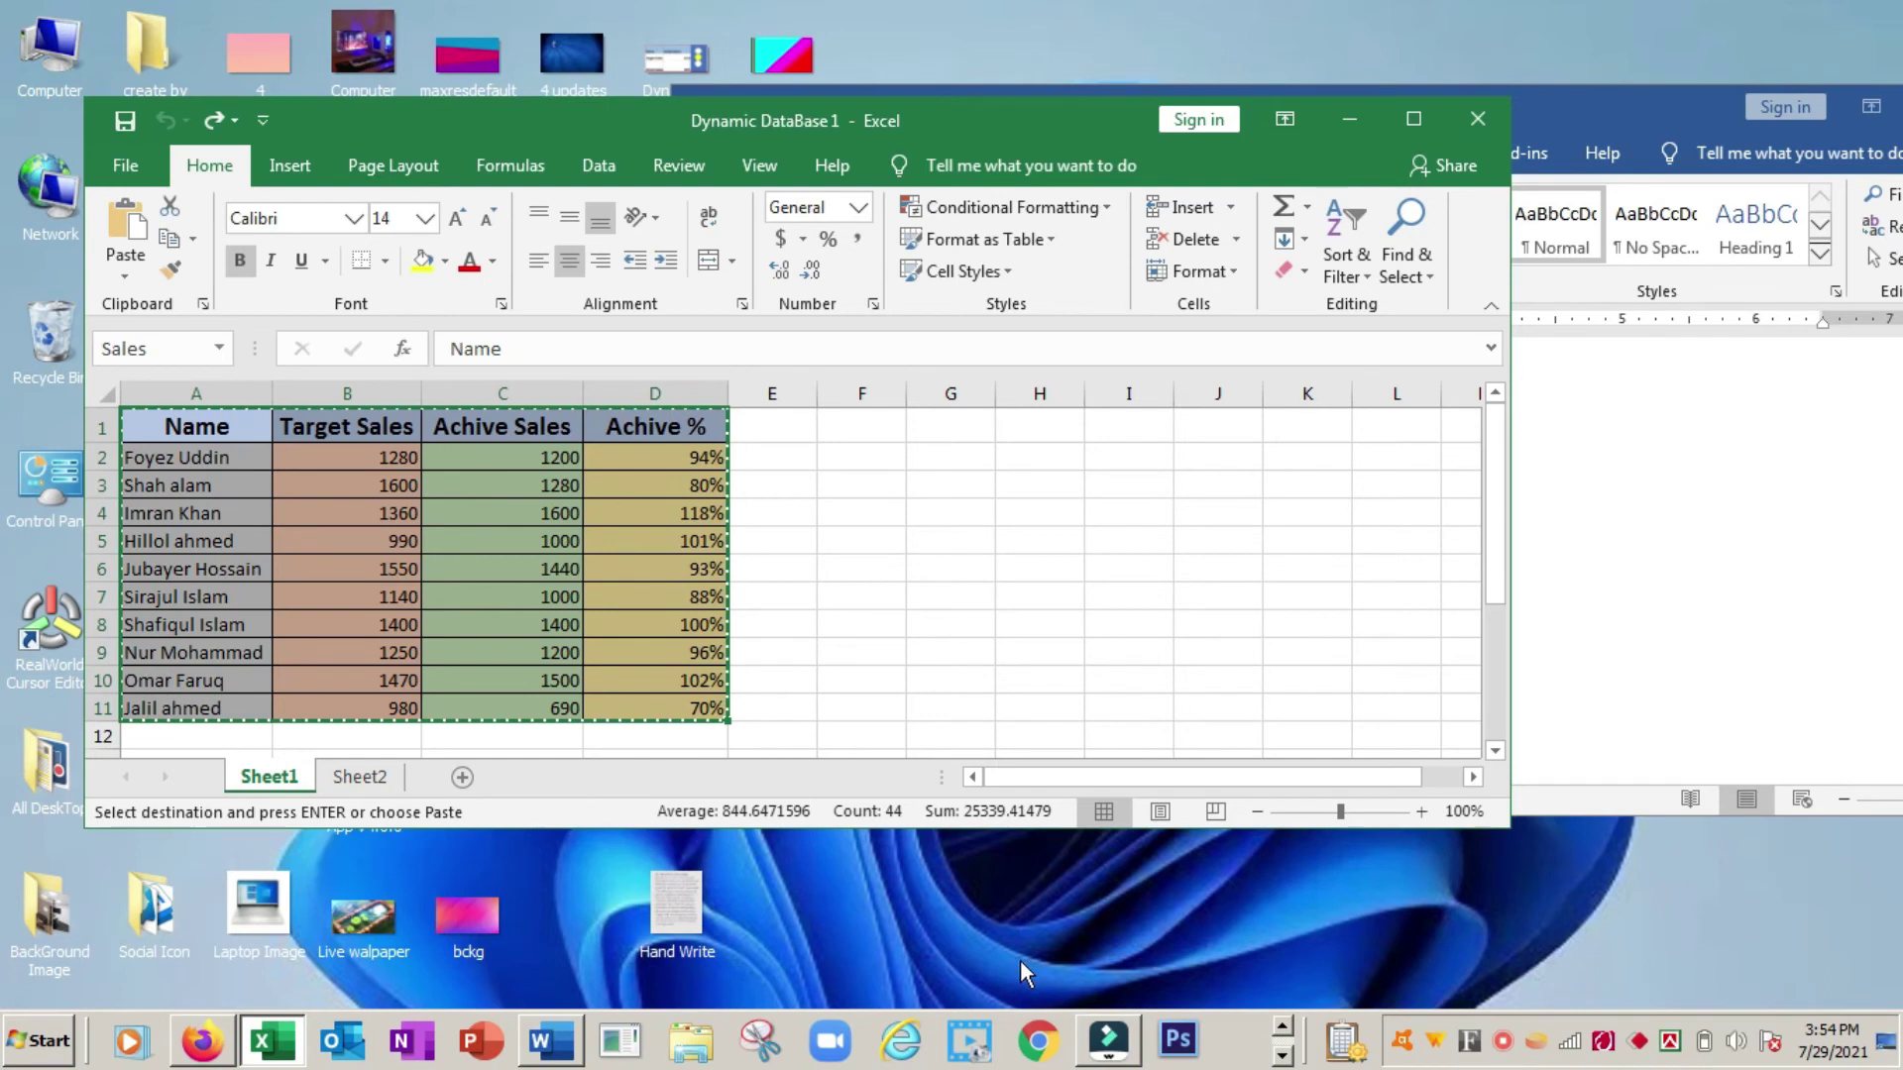
left_click(1584, 101)
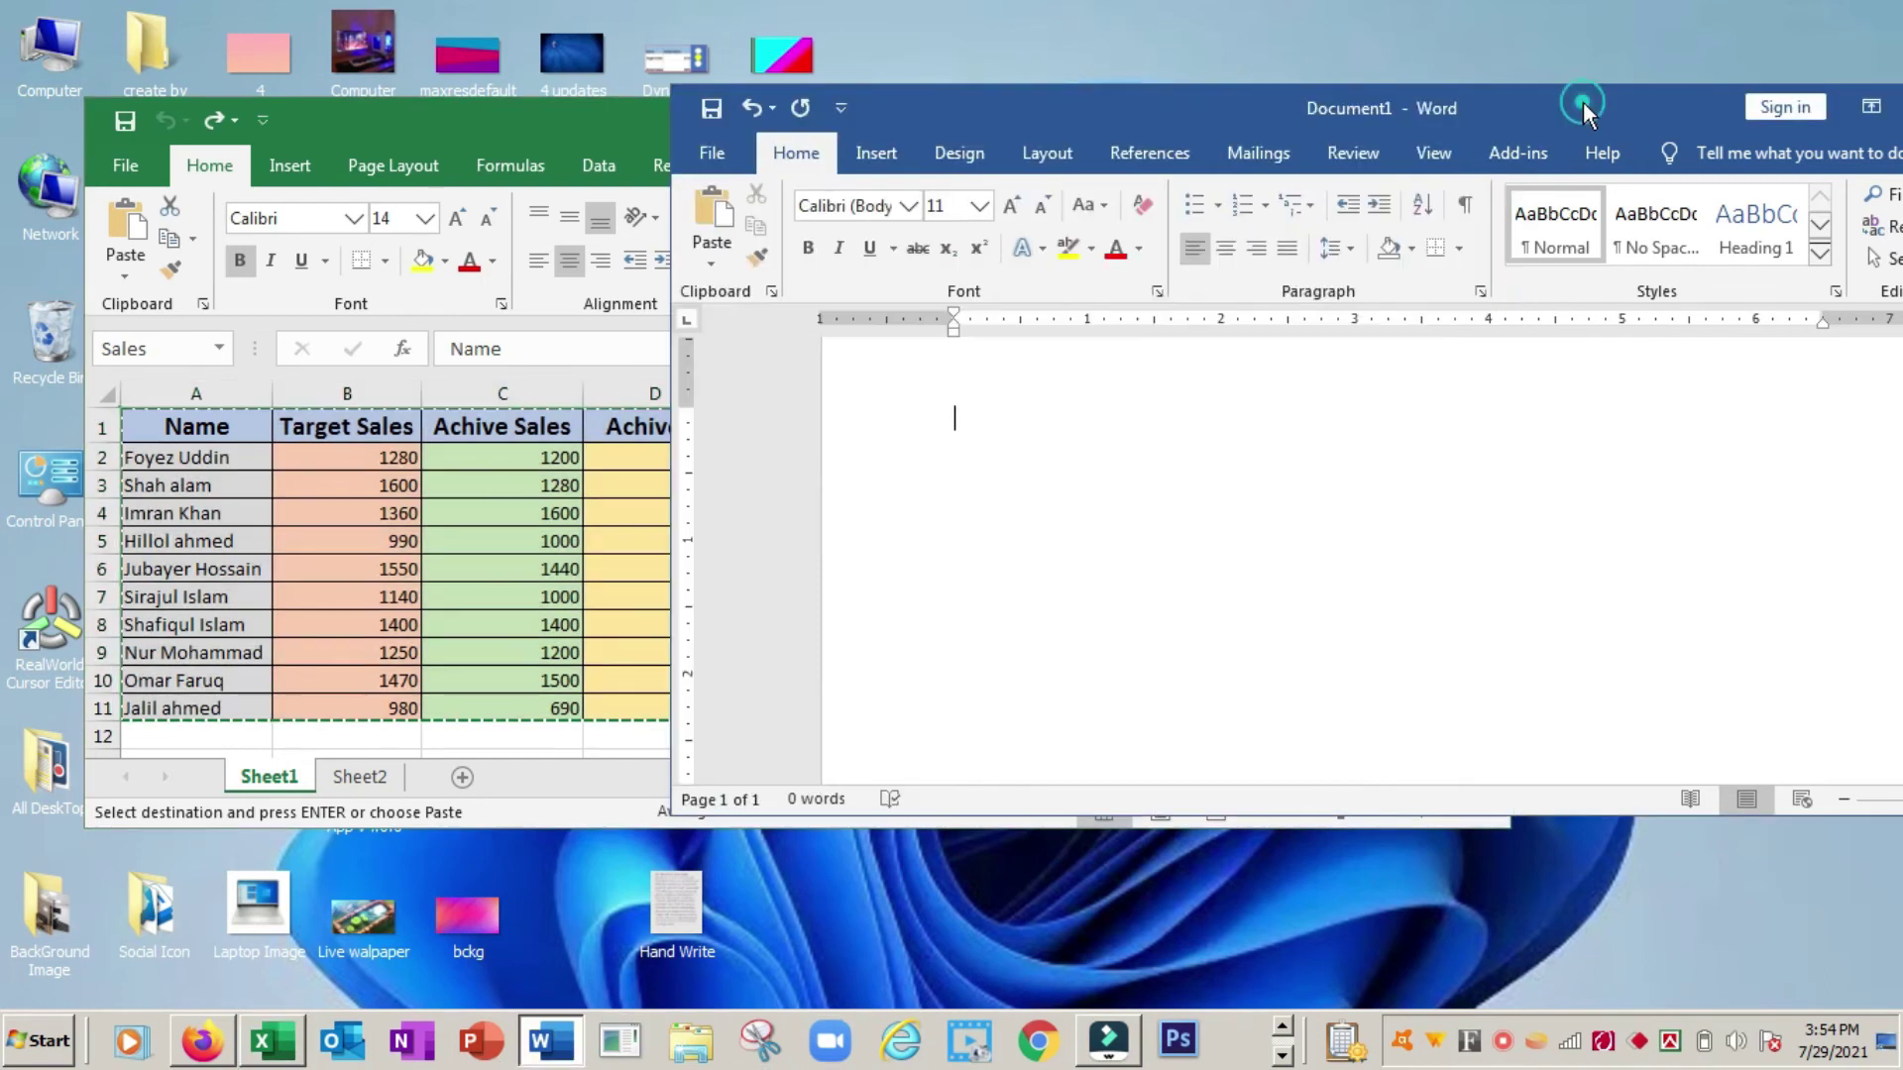
Paste Special the copied sales table as a linked Microsoft Excel Worksheet Object.
left_click(710, 259)
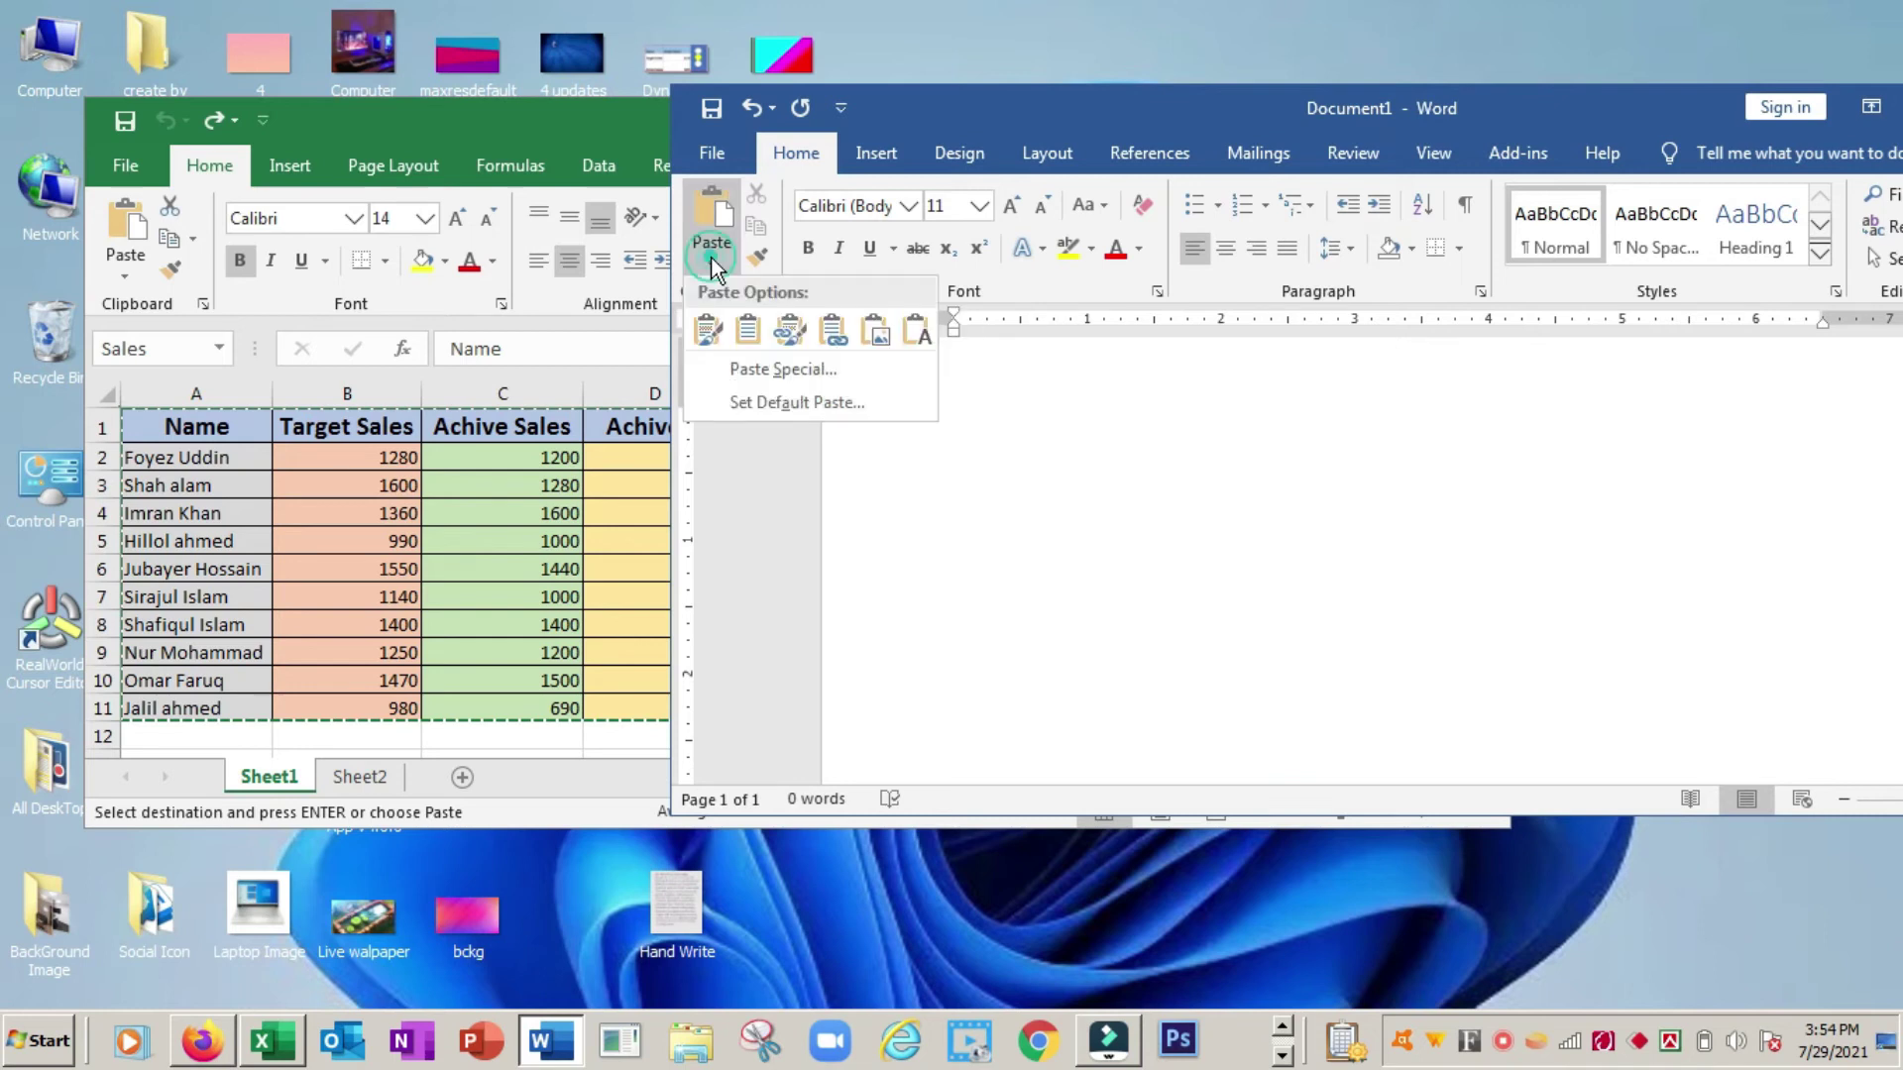
left_click(743, 369)
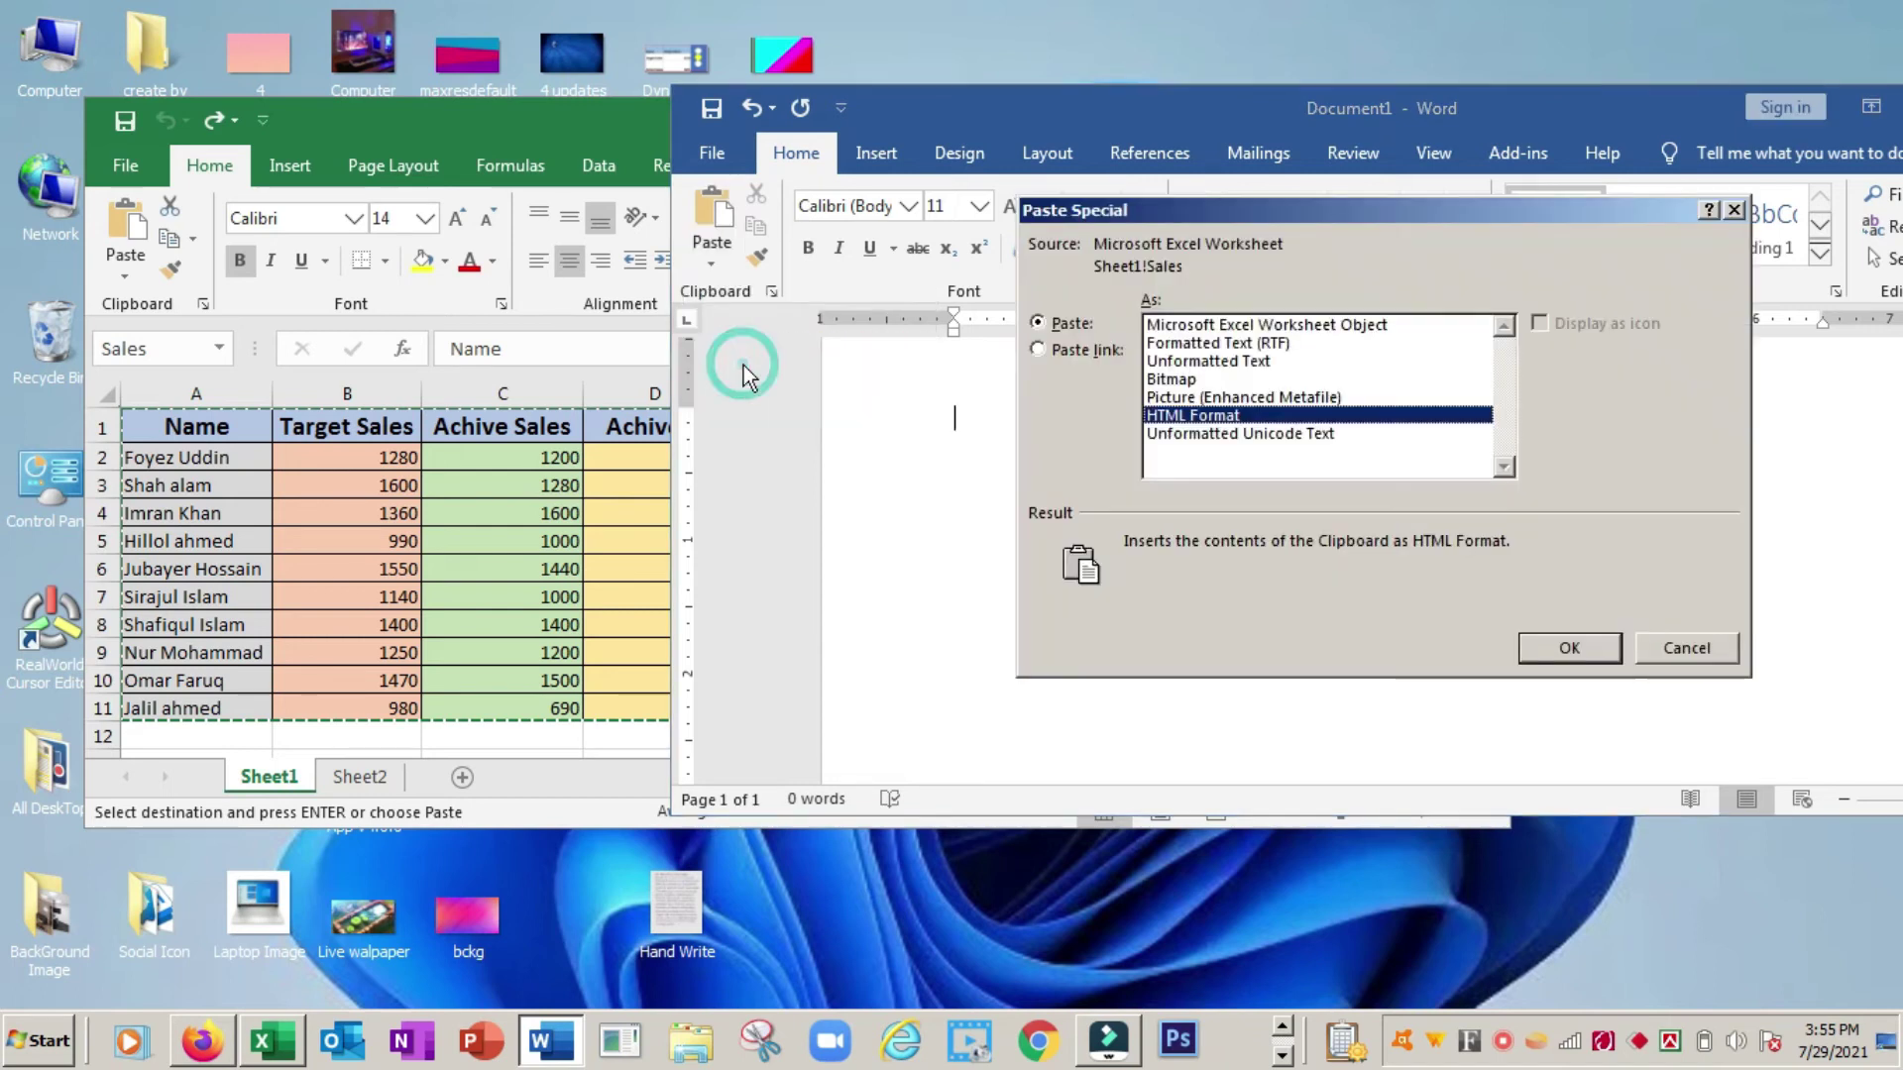
left_click(1036, 349)
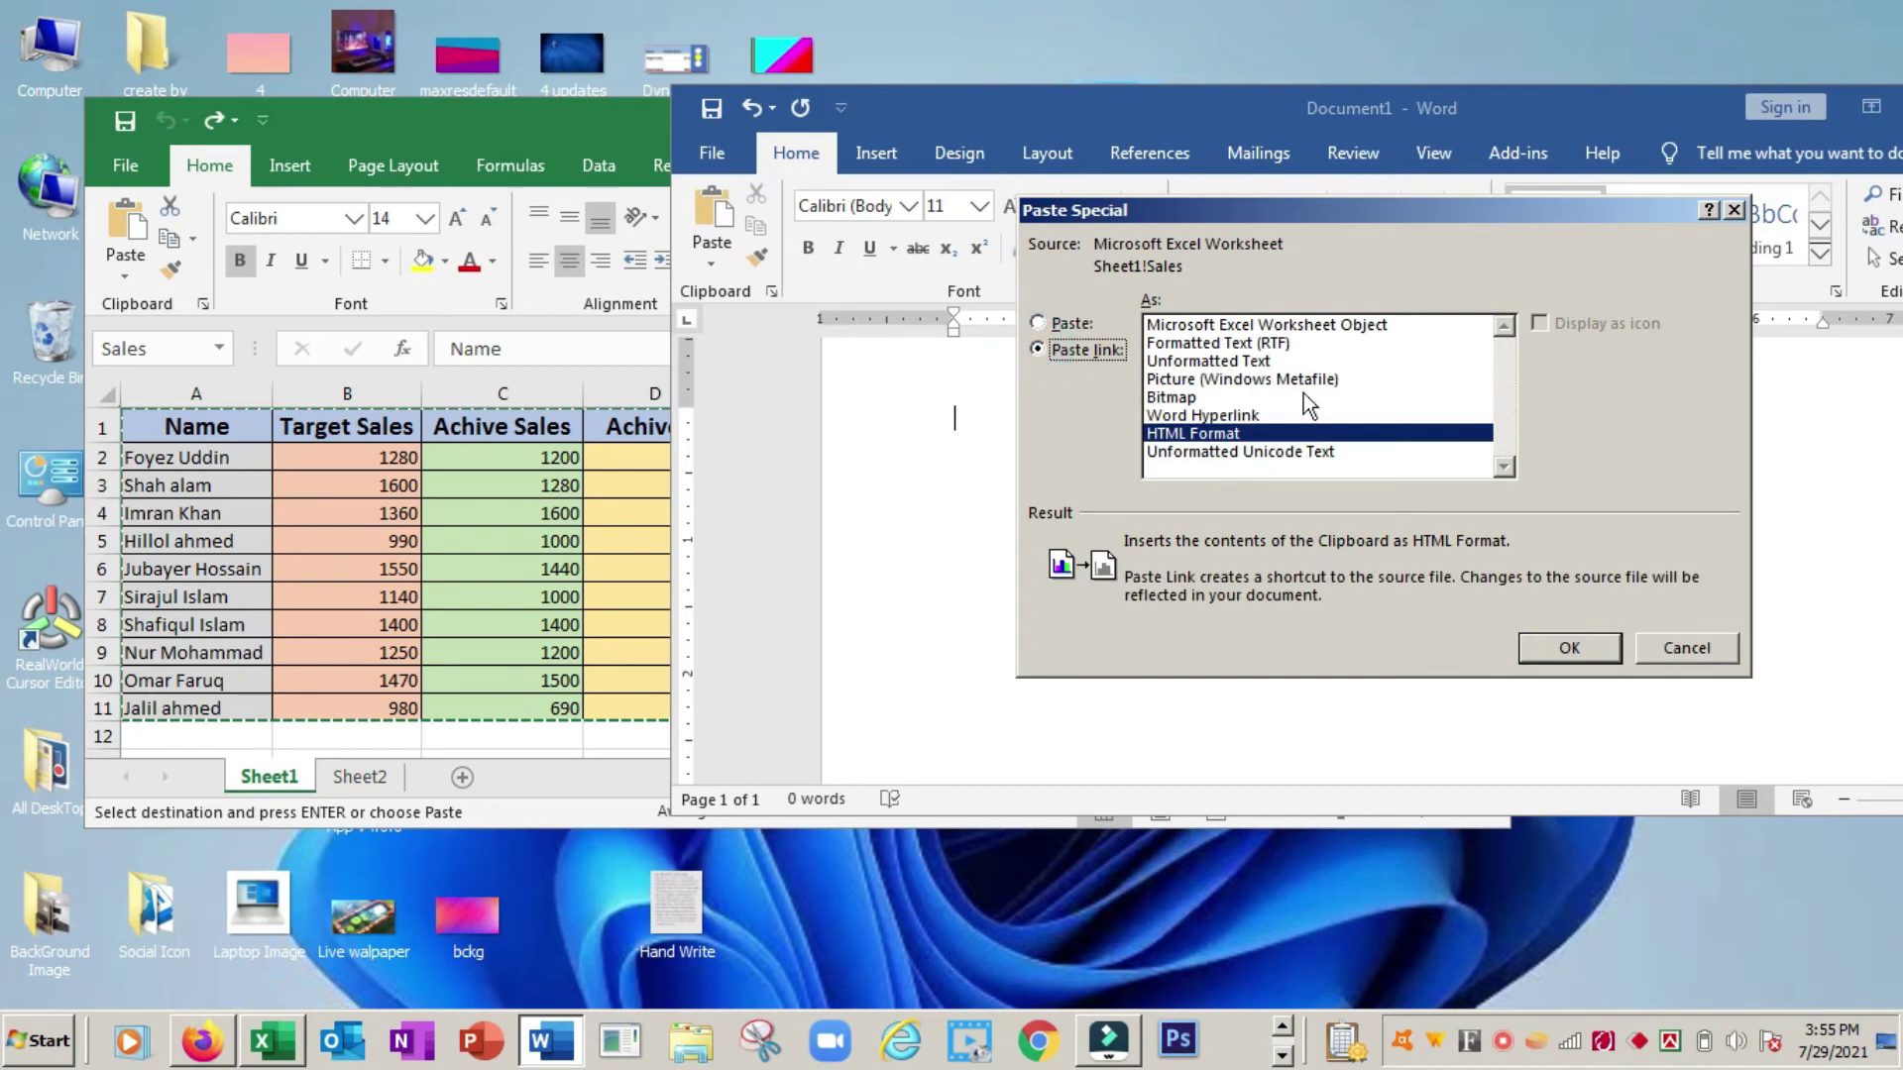
left_click(1319, 327)
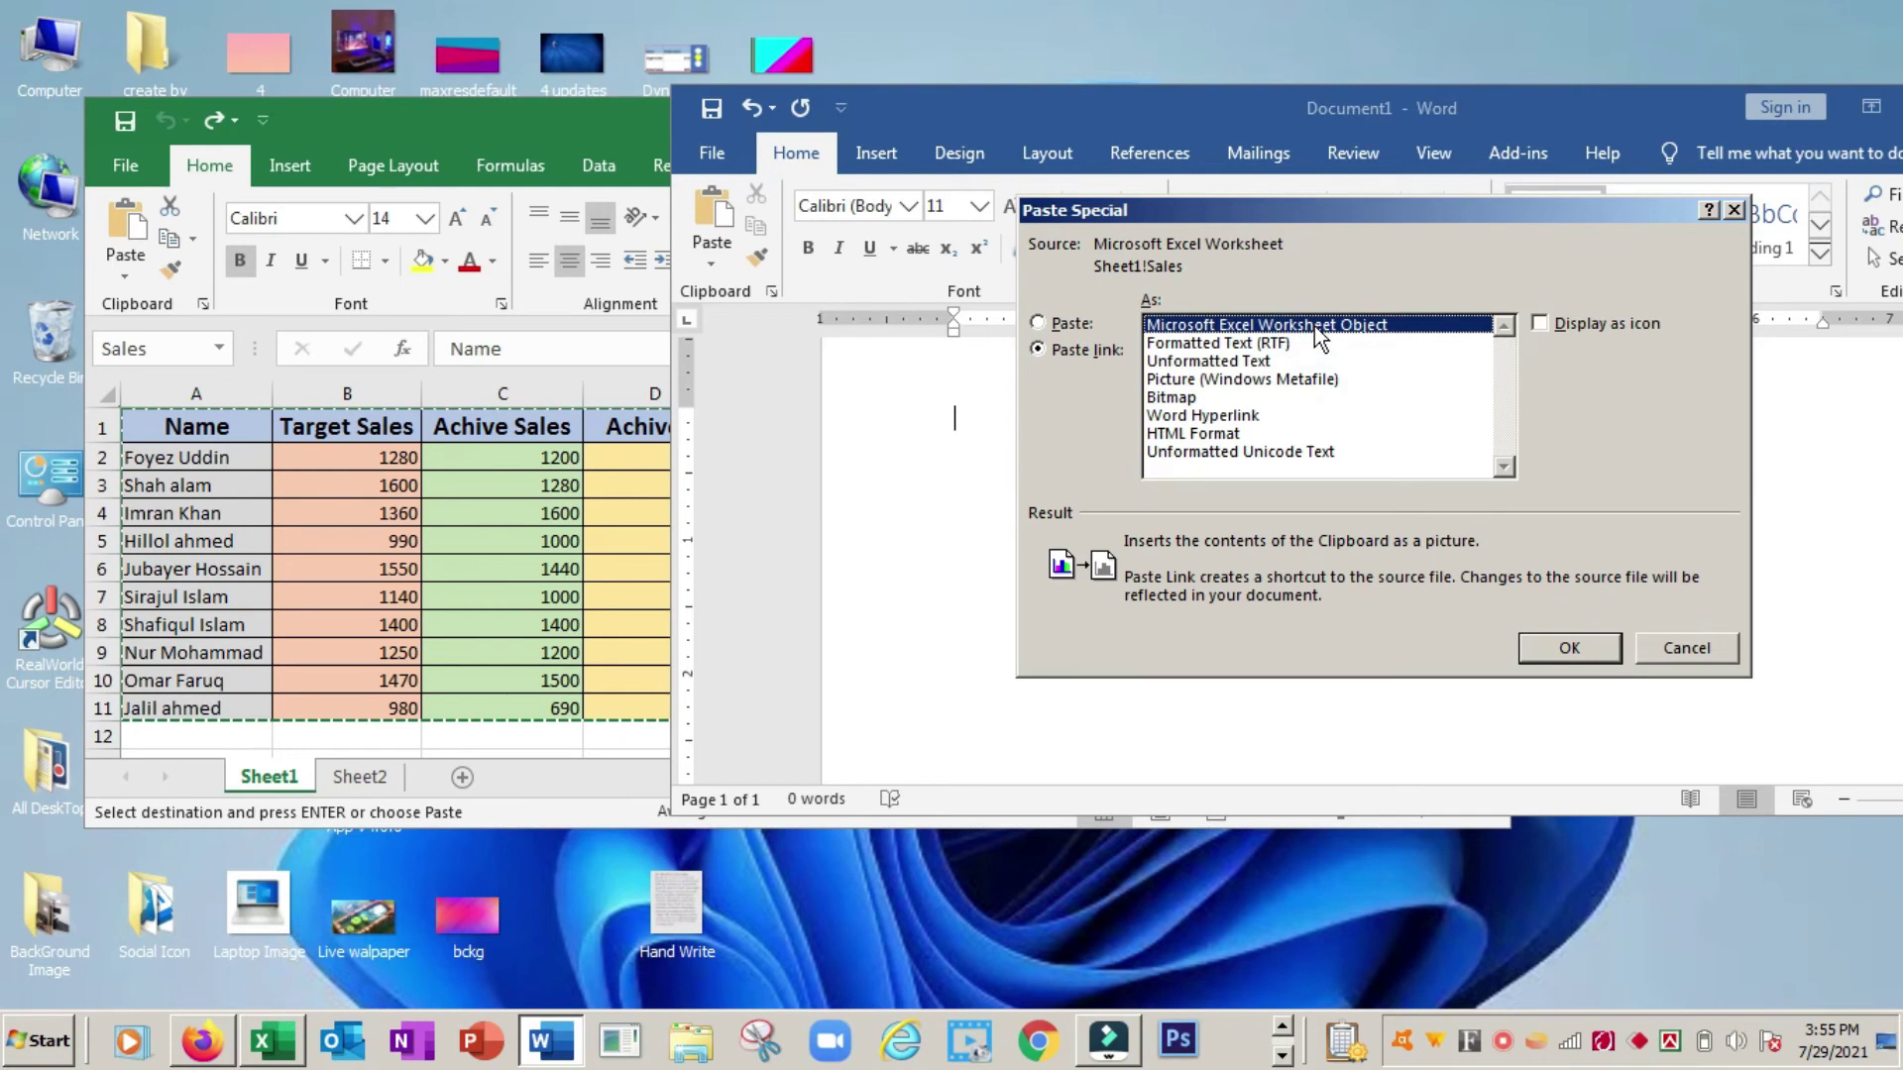
left_click(1555, 647)
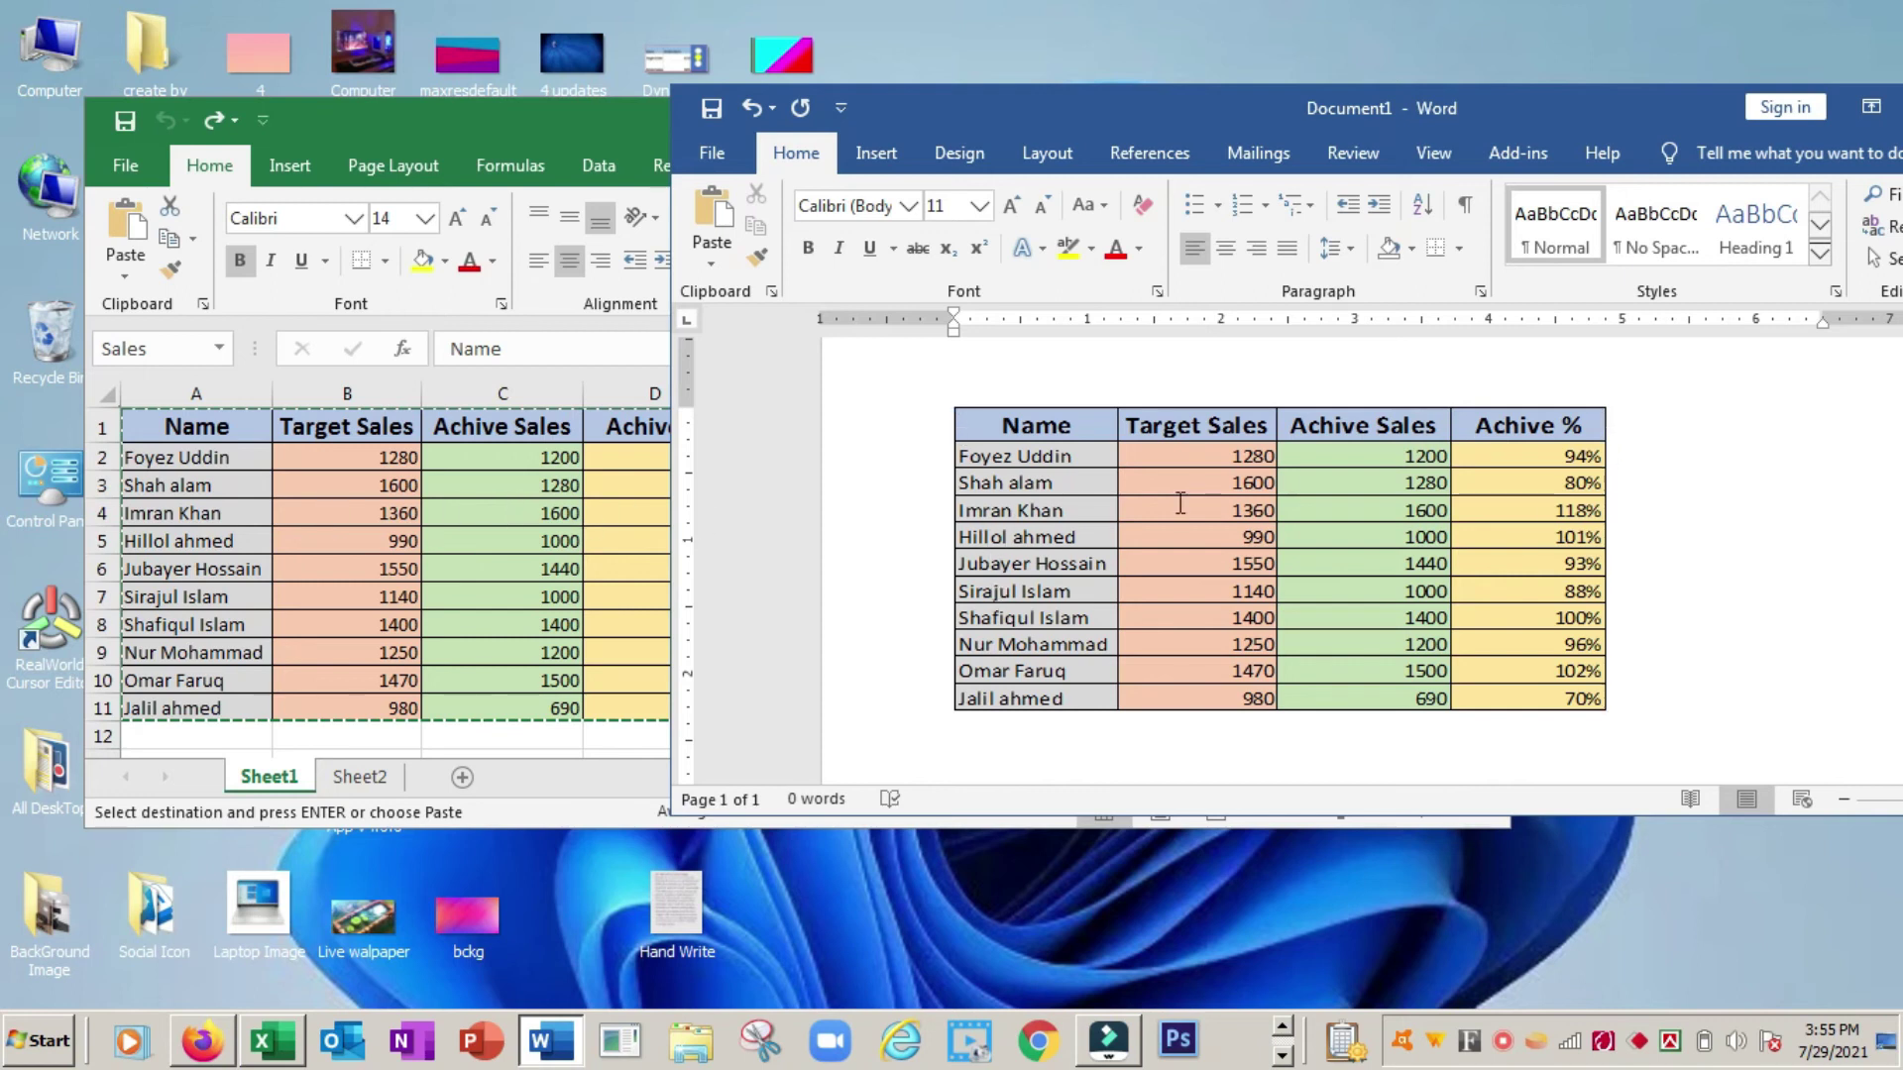
Review the pasted linked table, then switch back to the Dynamic DataBase 1 workbook in Excel.
scroll(1513, 500, "down", 3)
scroll(1513, 500, "up", 3)
scroll(1514, 499, "up", 1)
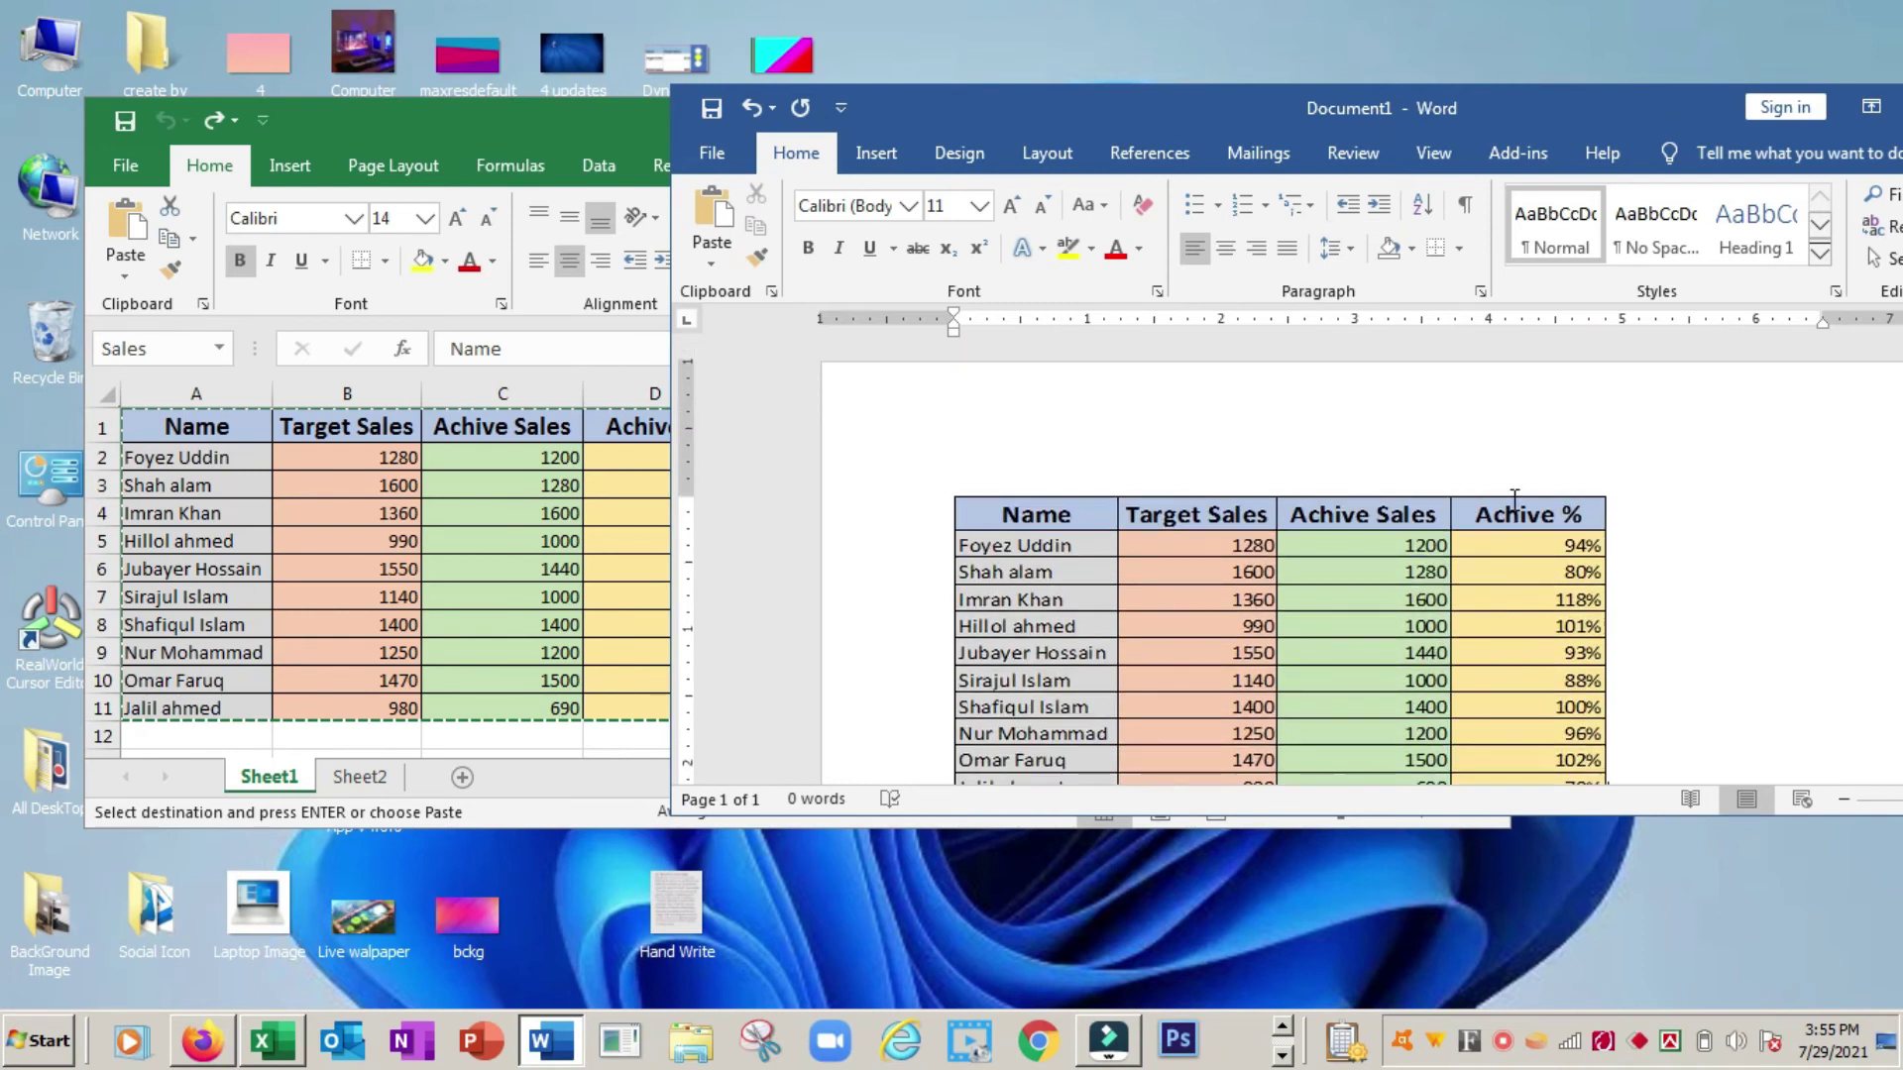
scroll(1514, 500, "down", 1)
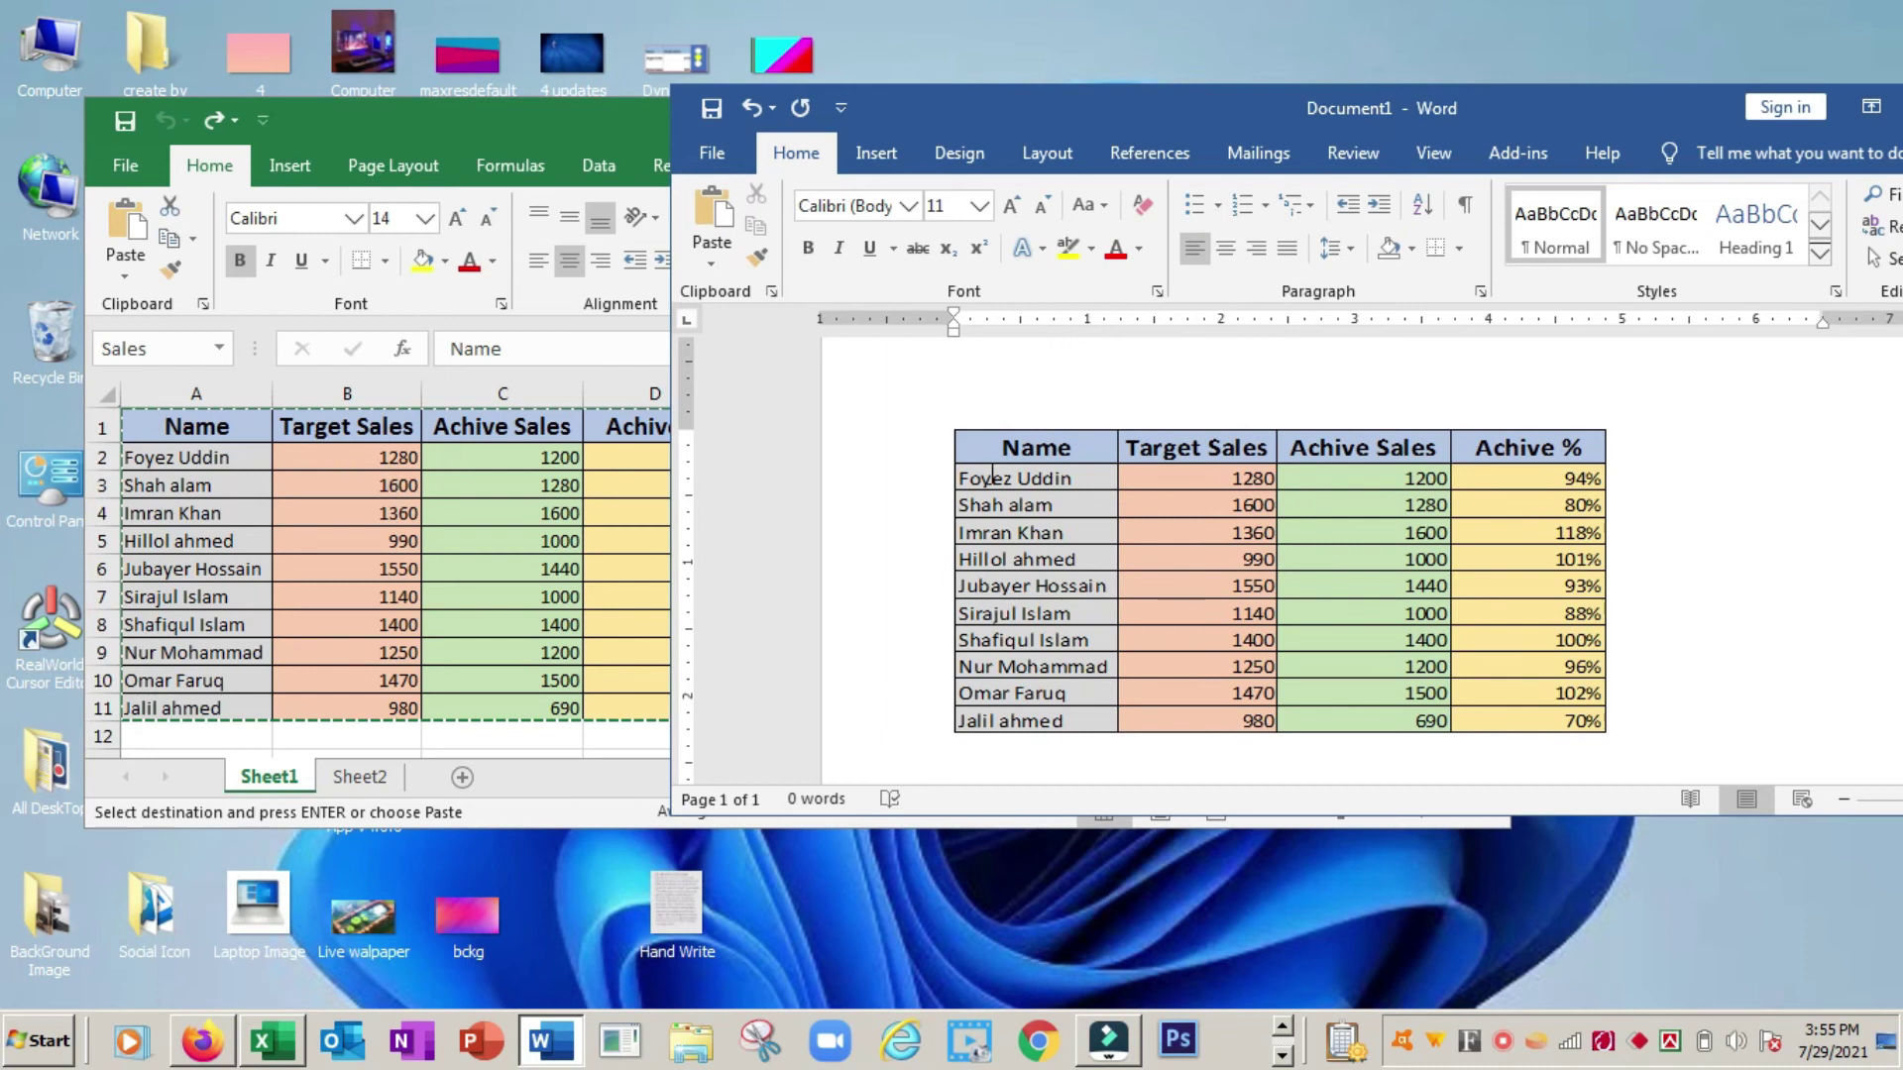
left_click(1082, 486)
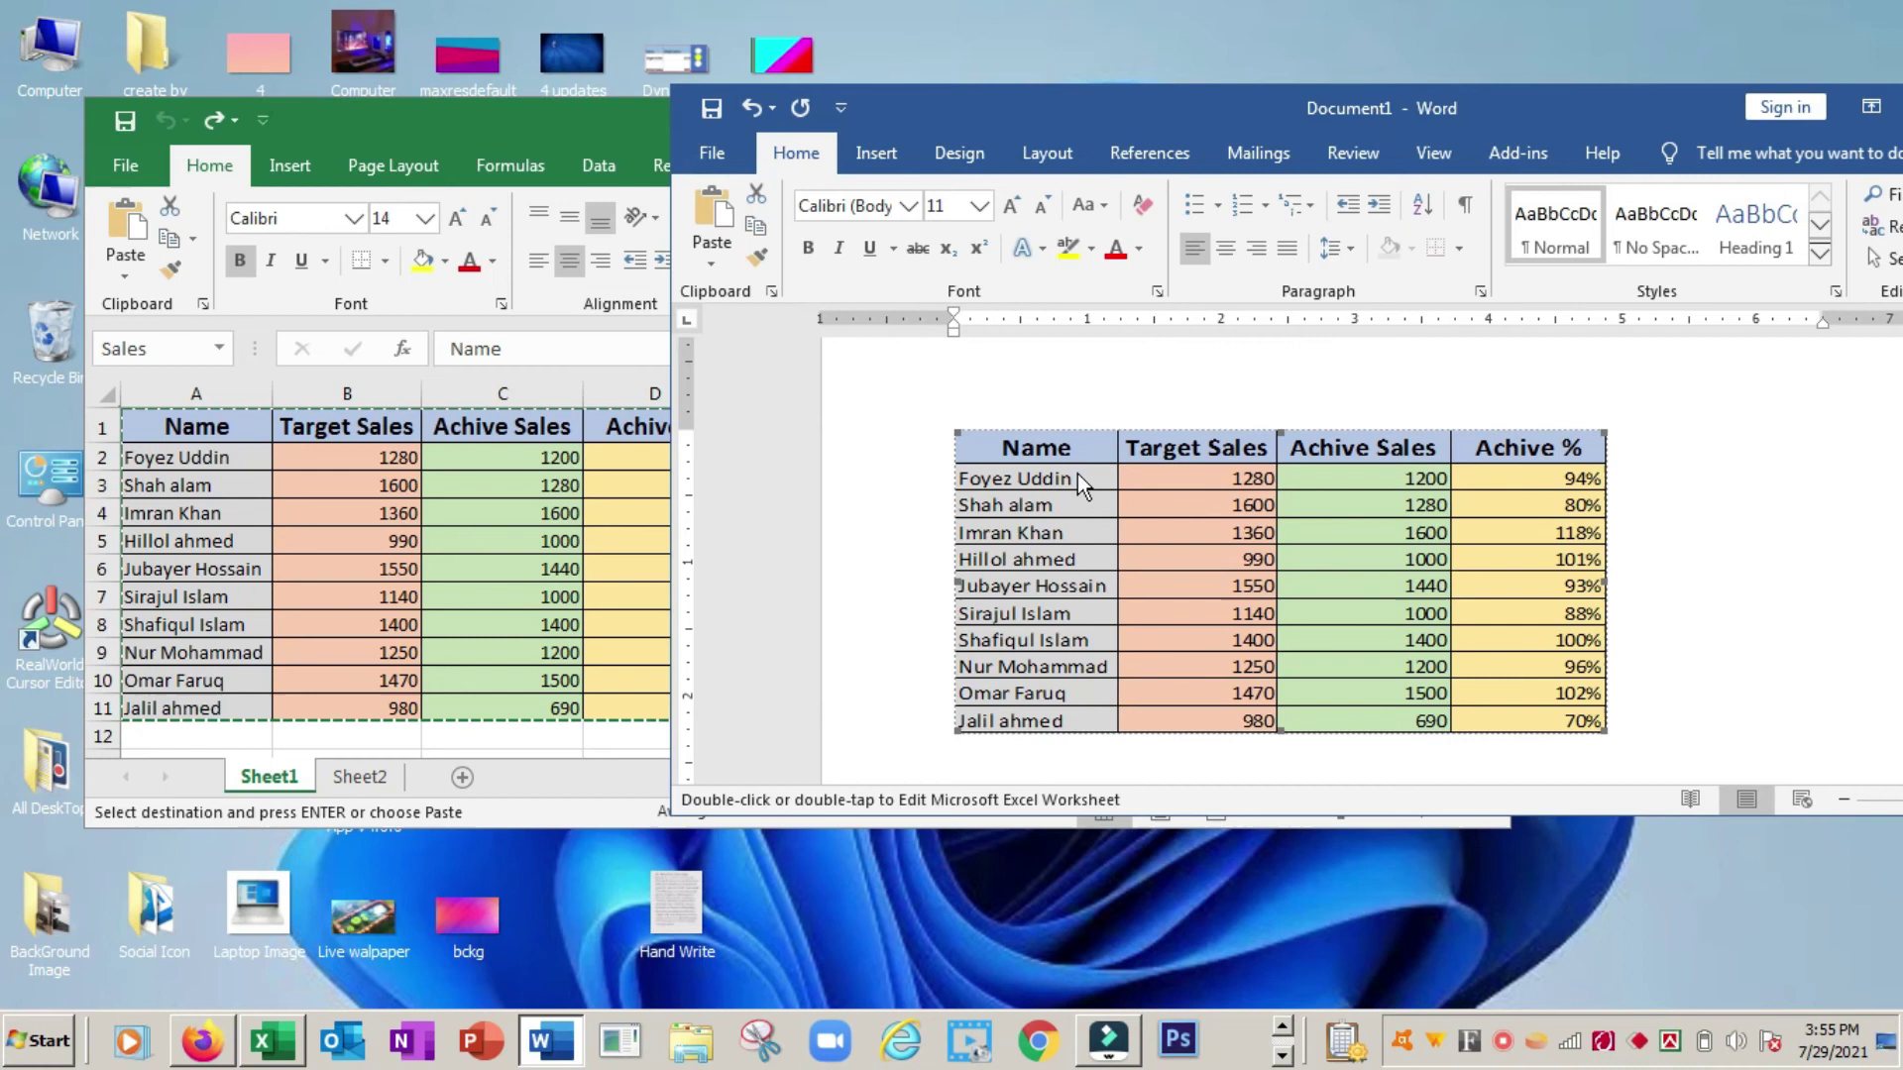
key("alt+Tab")
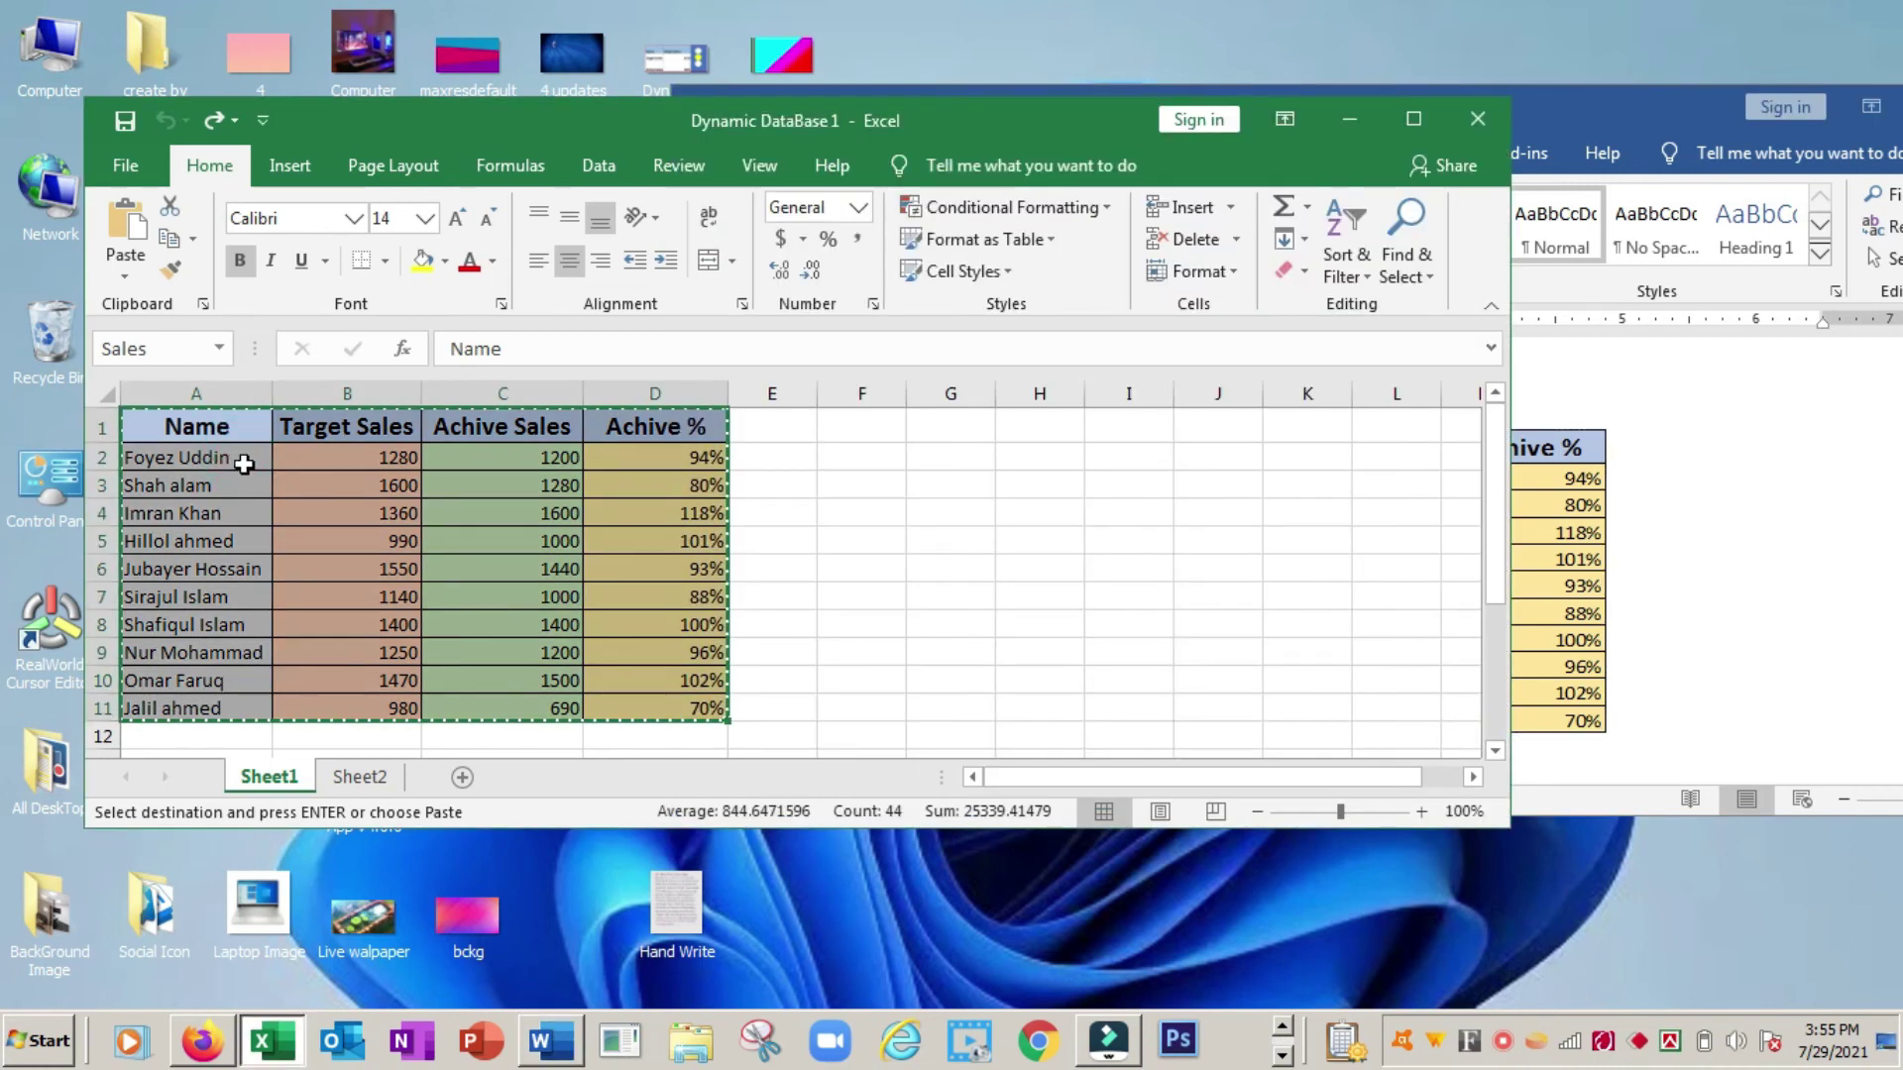
Change the final letter of the name in cell A2 from 'n' to 'm', then return to Word.
left_click(244, 463)
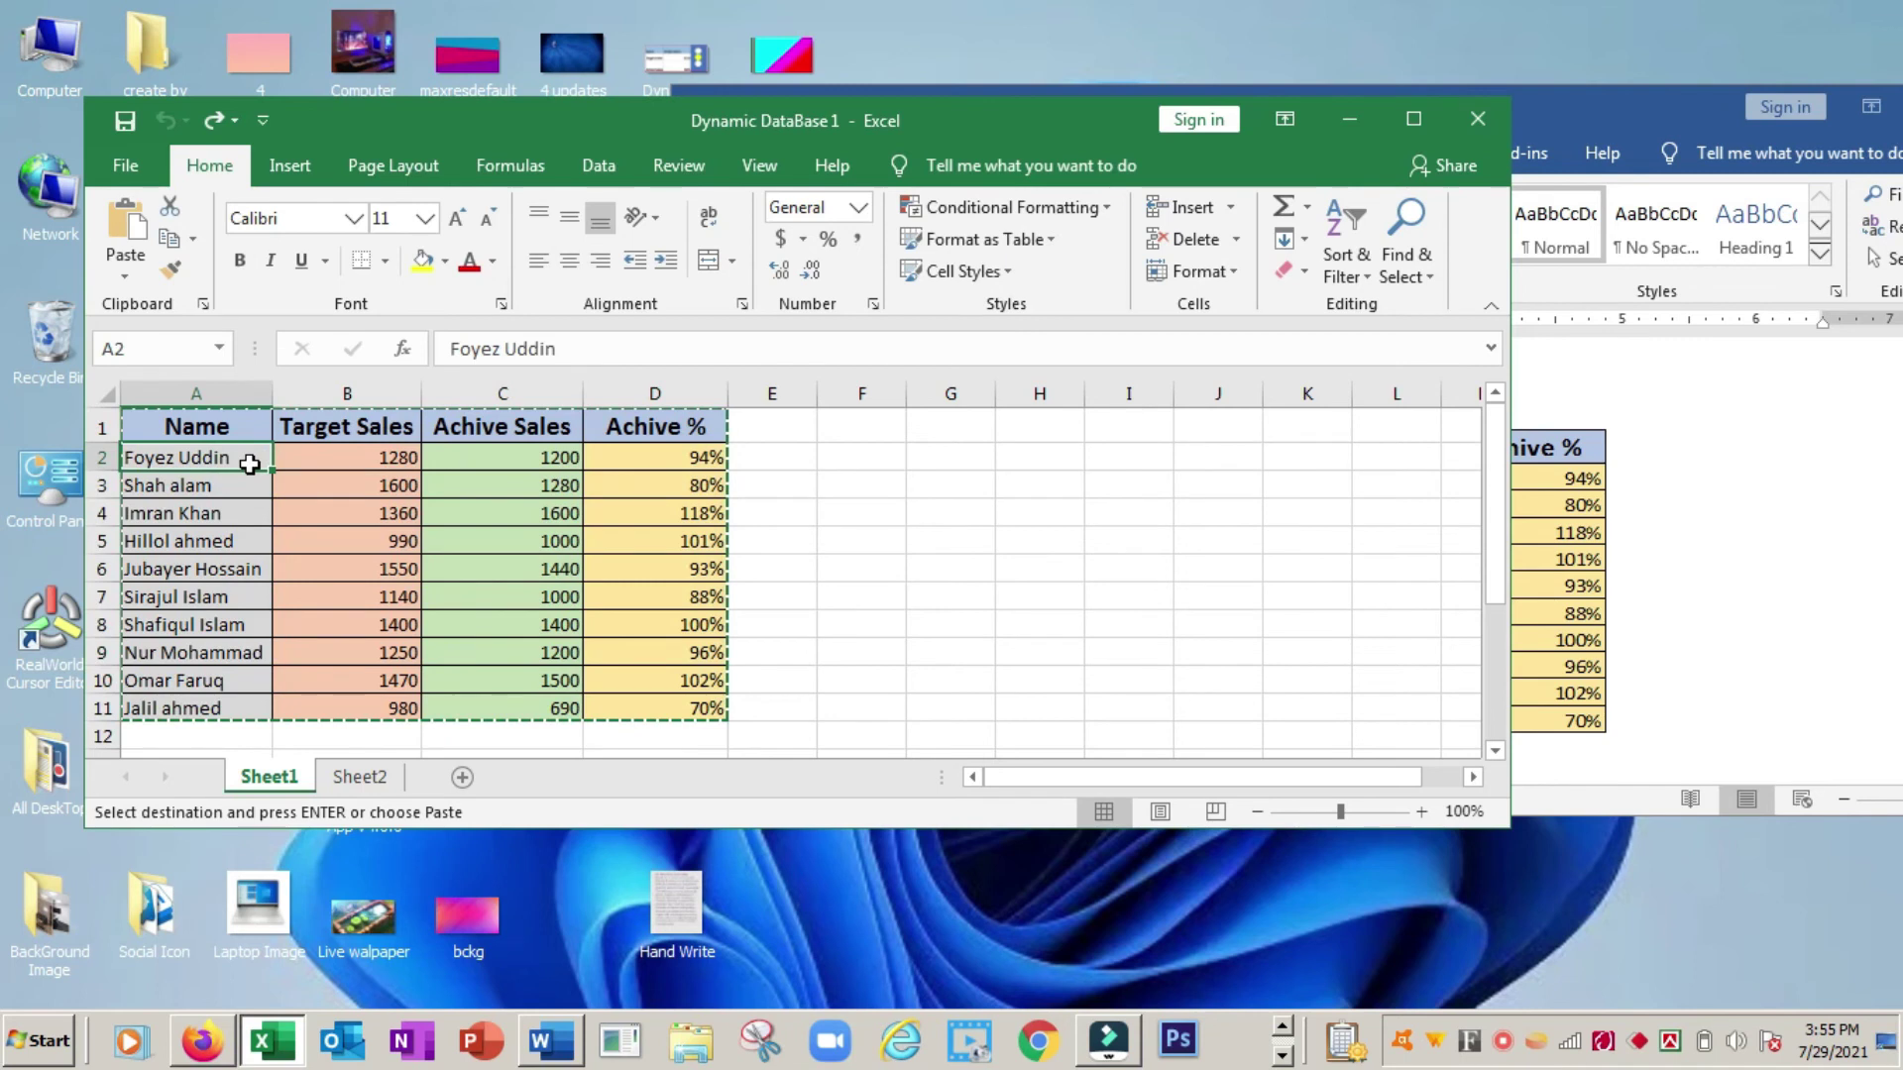
double_click(249, 464)
key("BackSpace")
type("m")
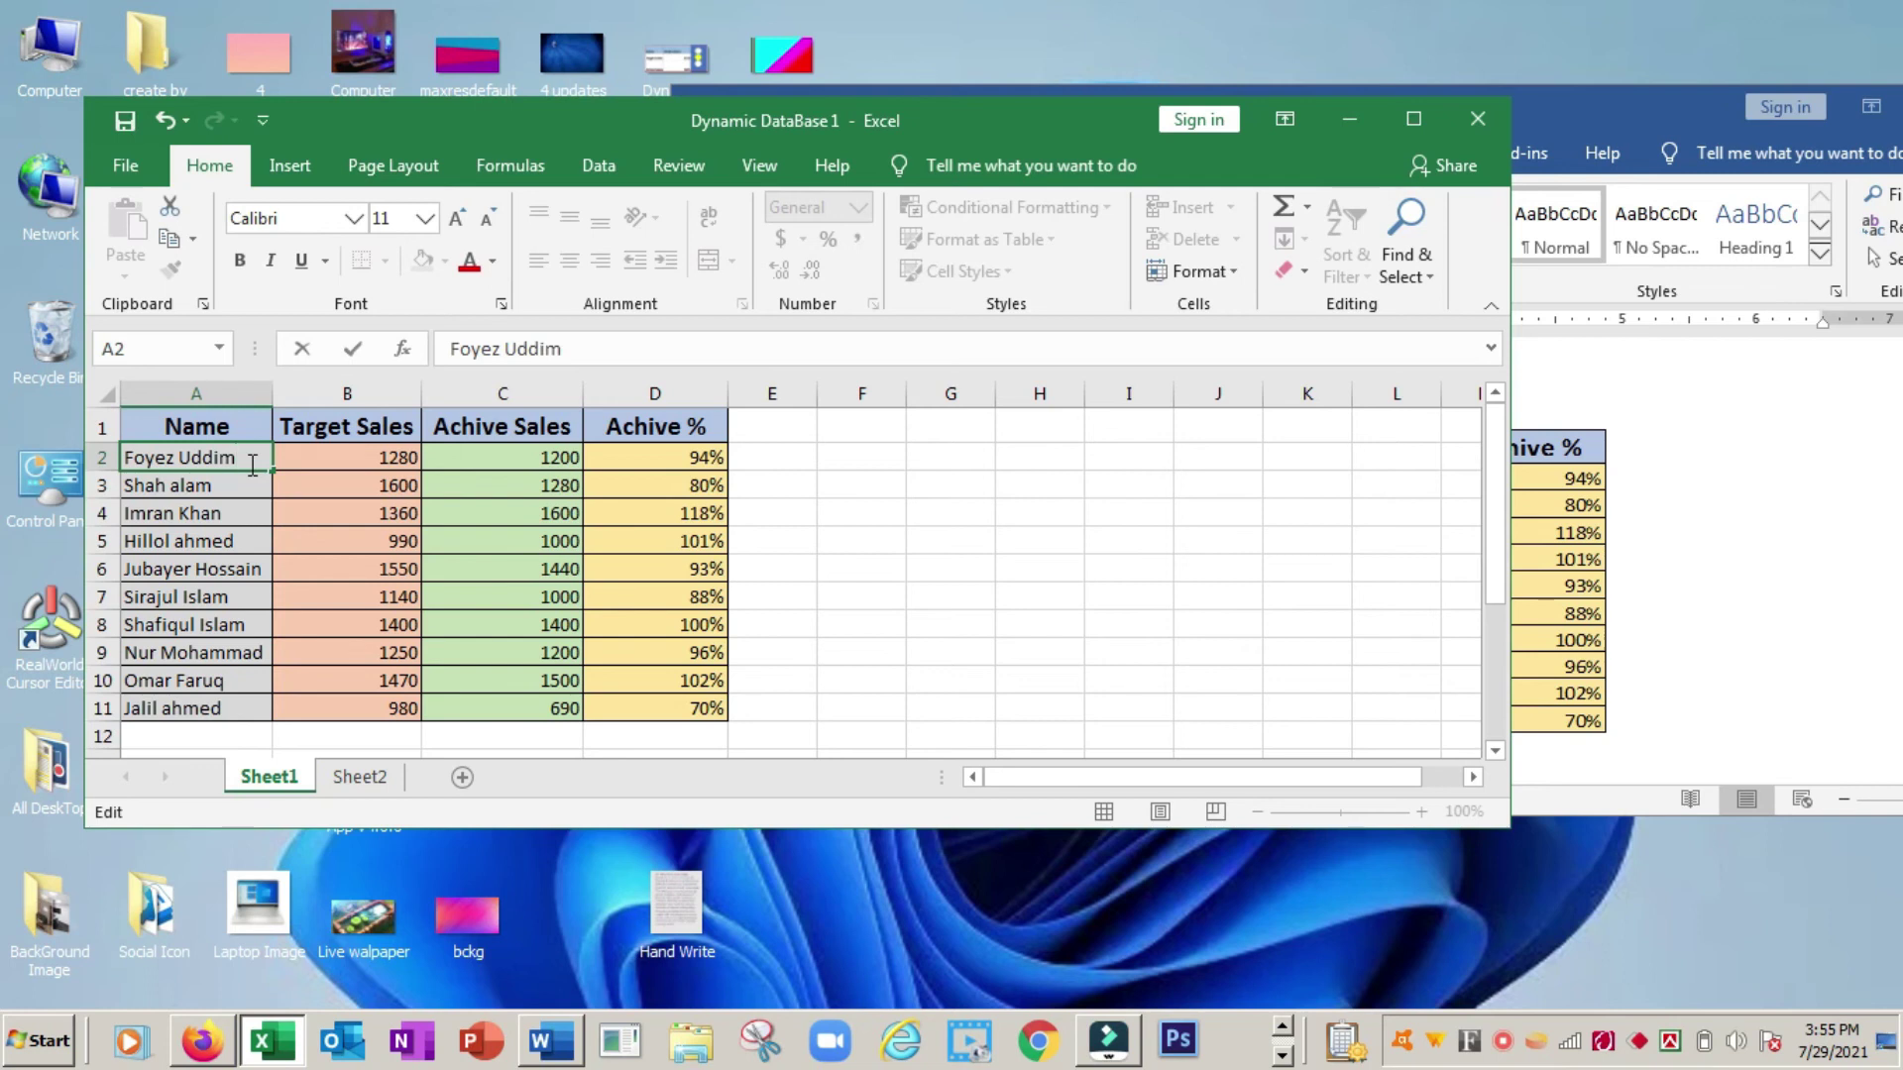
key("Return")
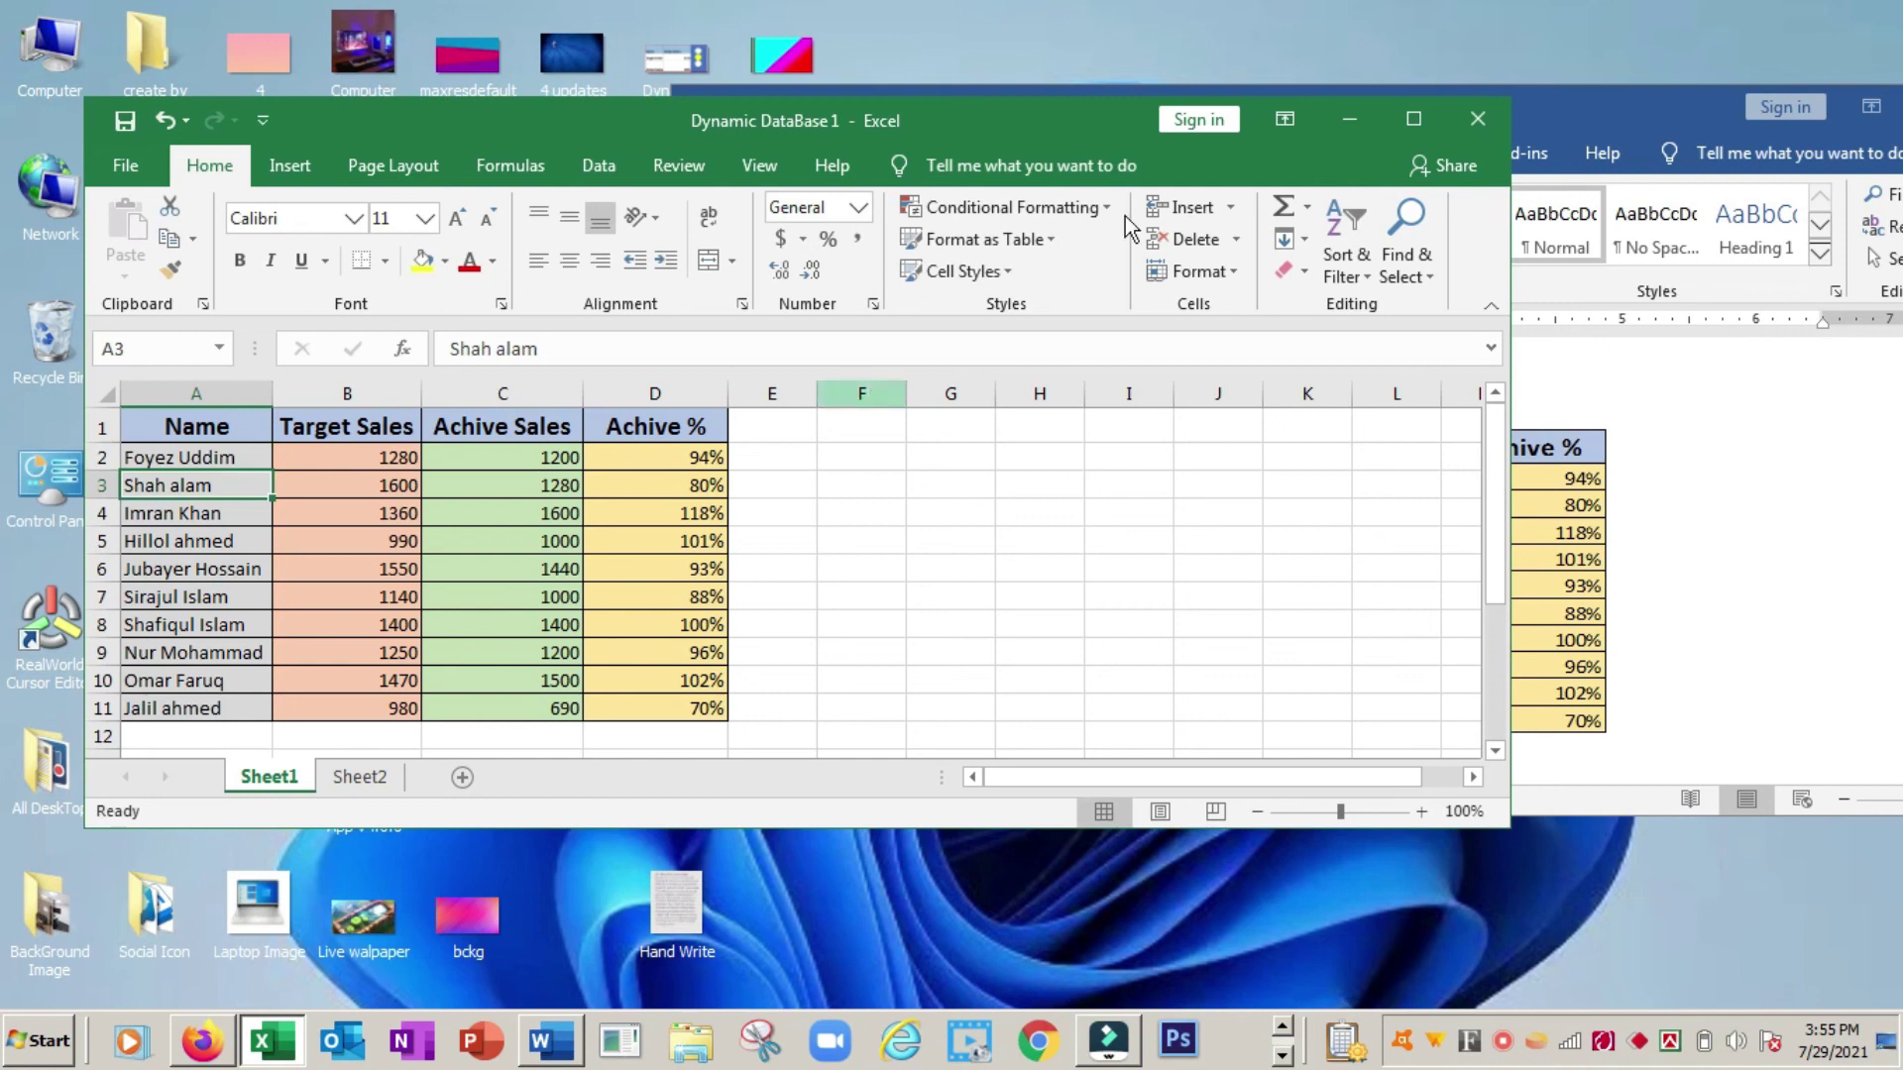
left_click(1604, 109)
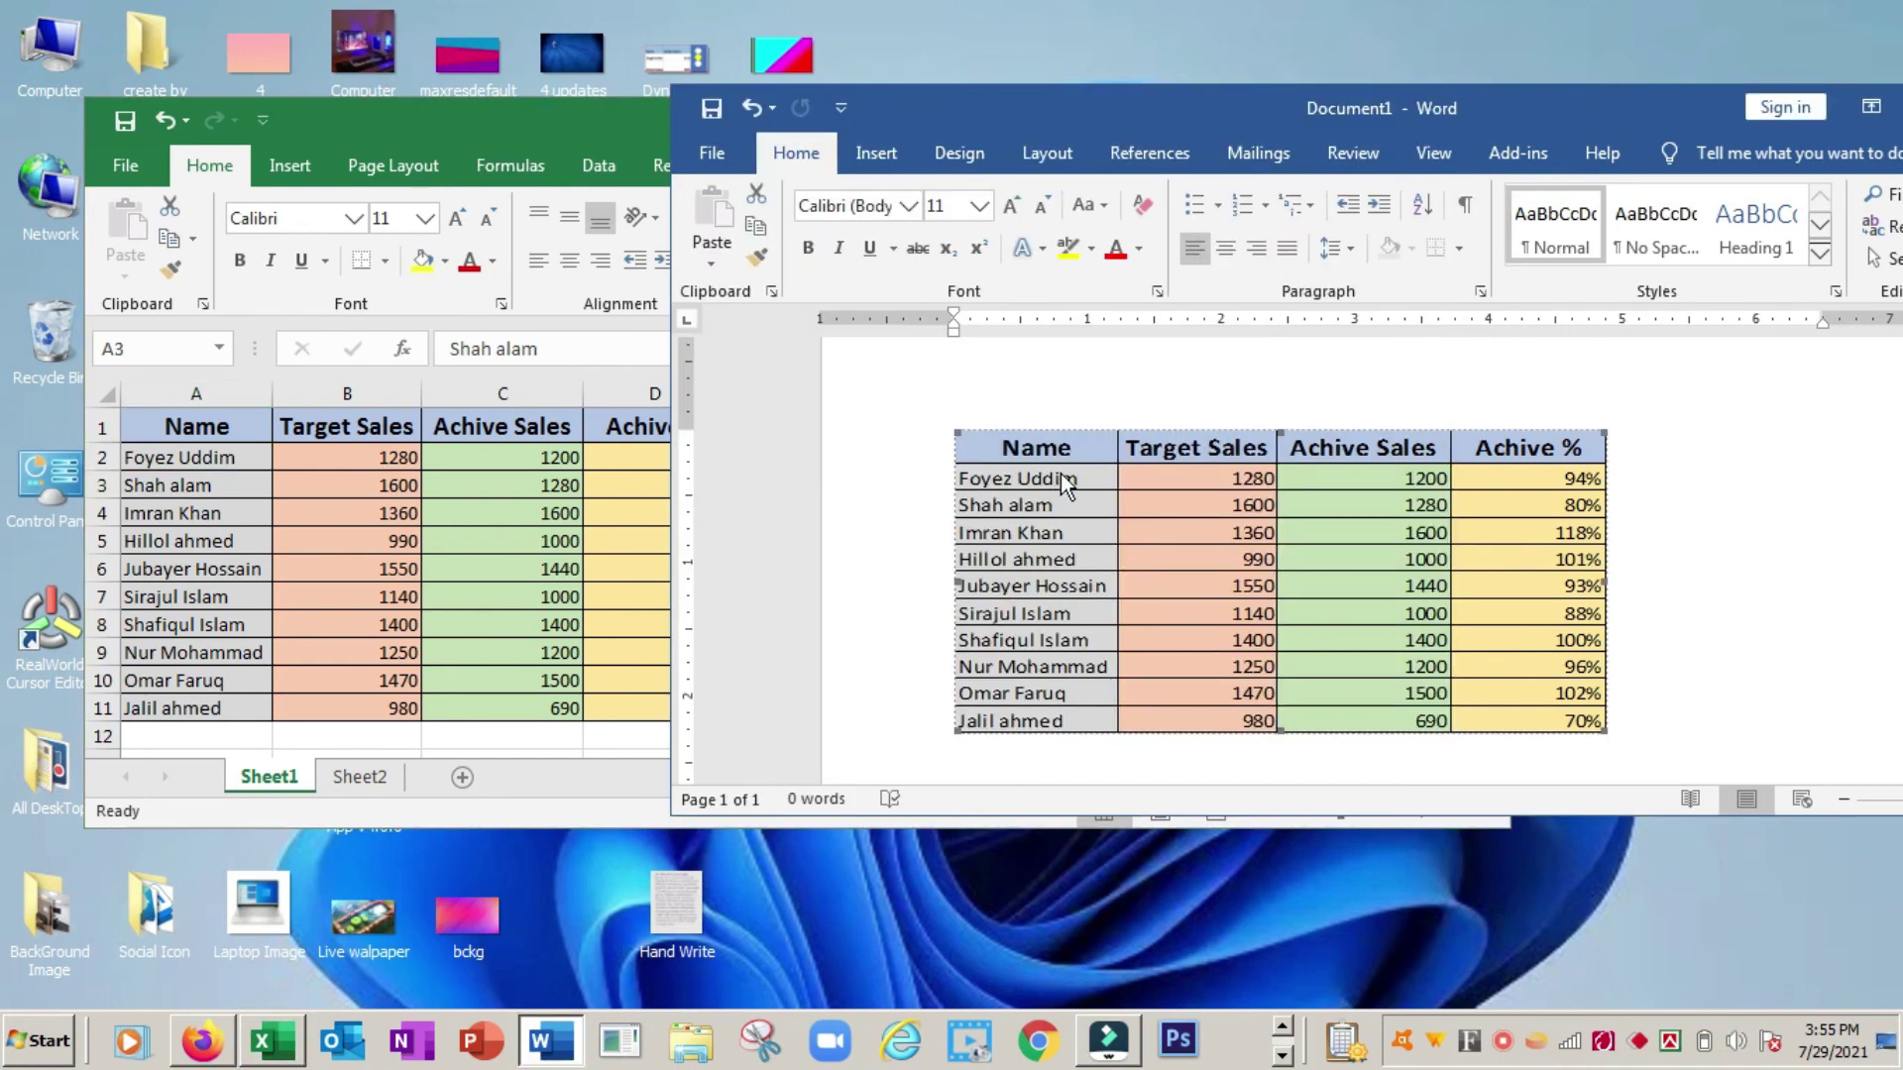
scroll(1061, 474, "down", 3)
scroll(1061, 474, "up", 3)
scroll(1061, 474, "up", 1)
scroll(1065, 482, "up", 1)
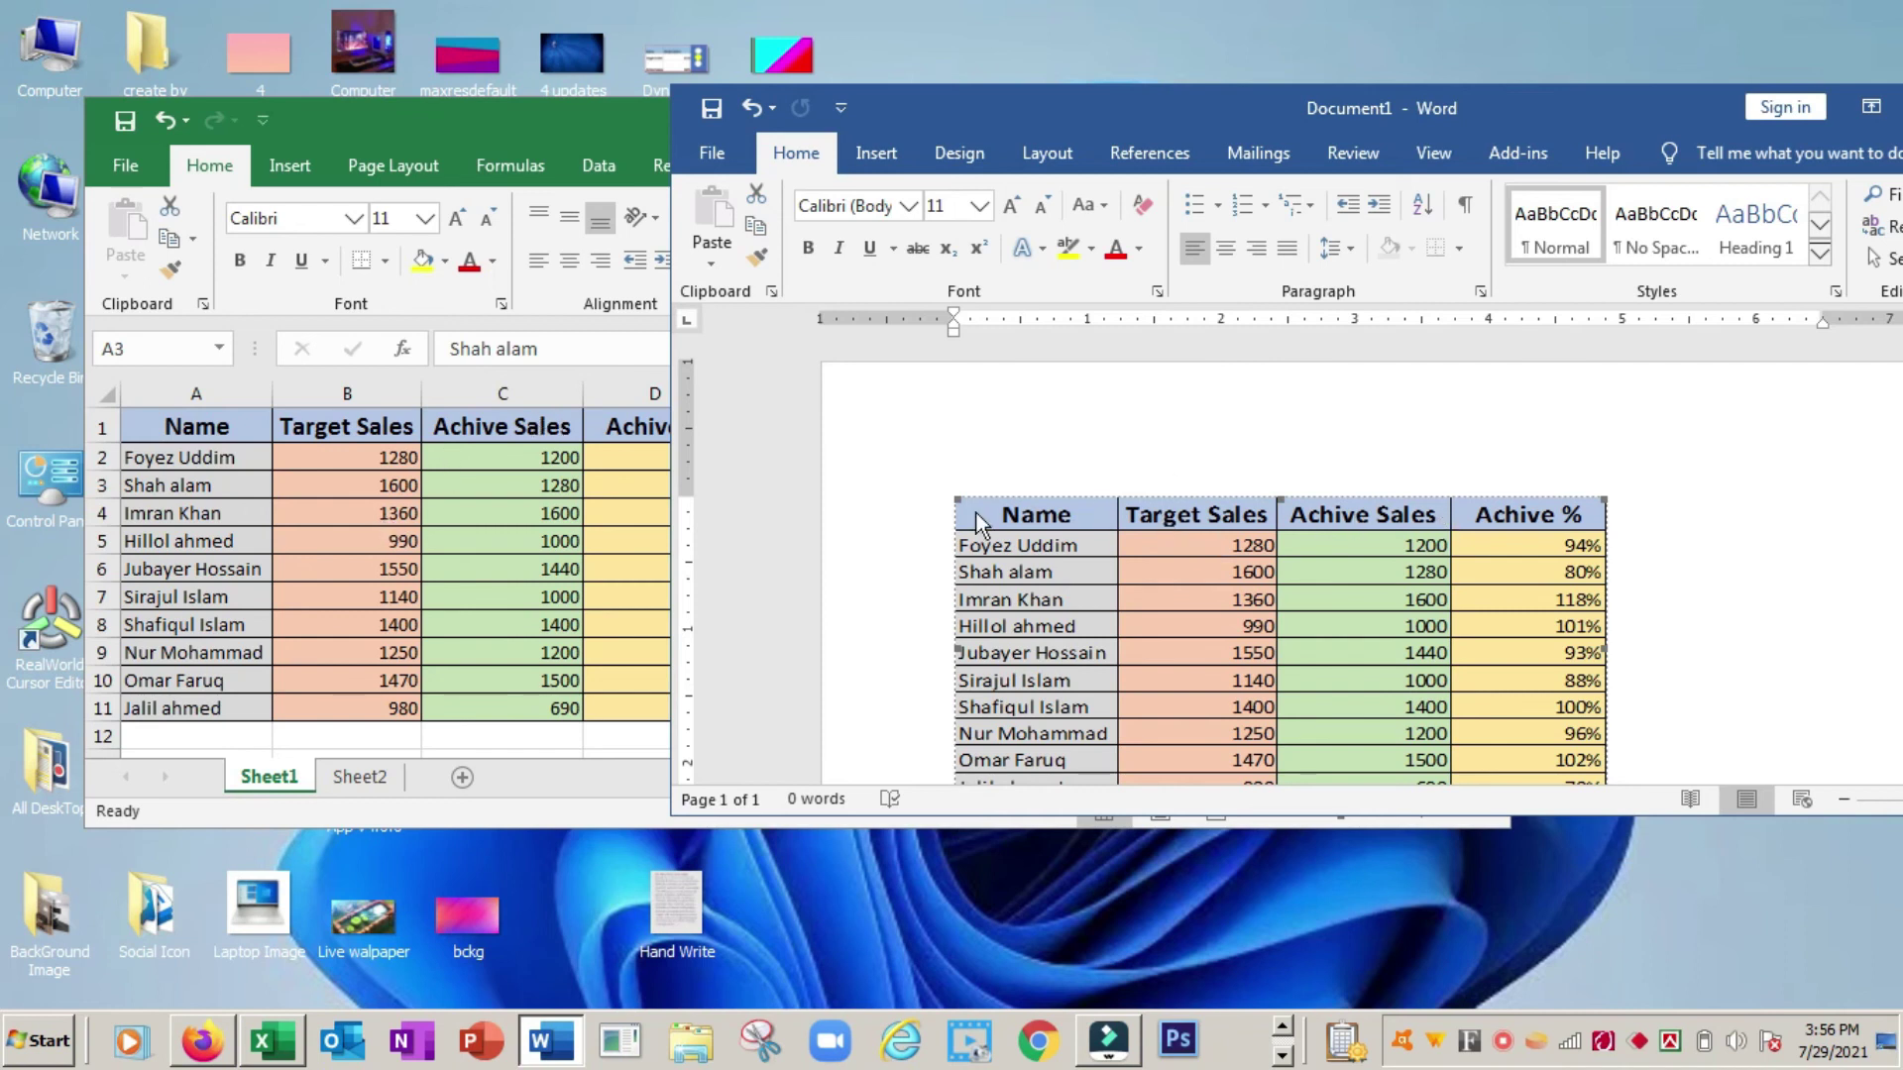
scroll(1299, 512, "down", 2)
scroll(1330, 519, "down", 3)
scroll(1330, 520, "up", 4)
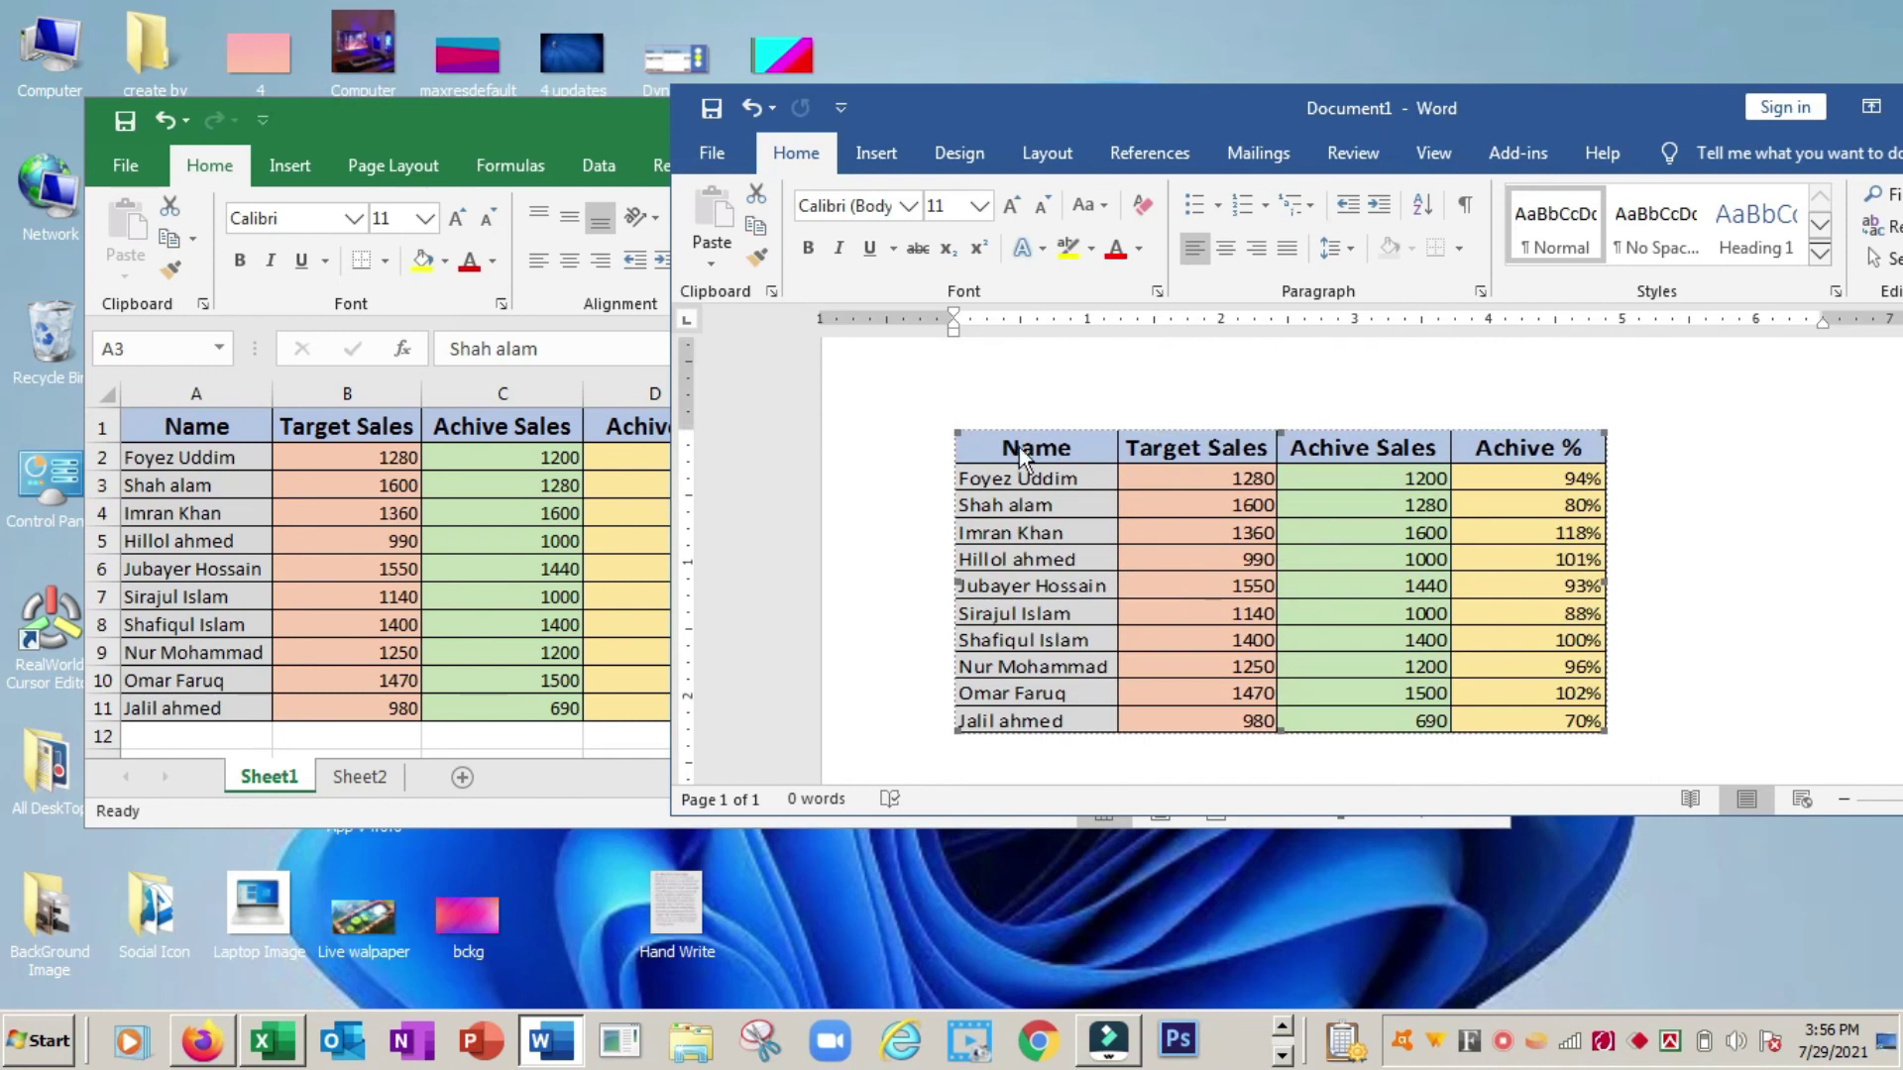
Enlarge the linked sales table in two resizes until it nearly spans the page width.
left_click(958, 430)
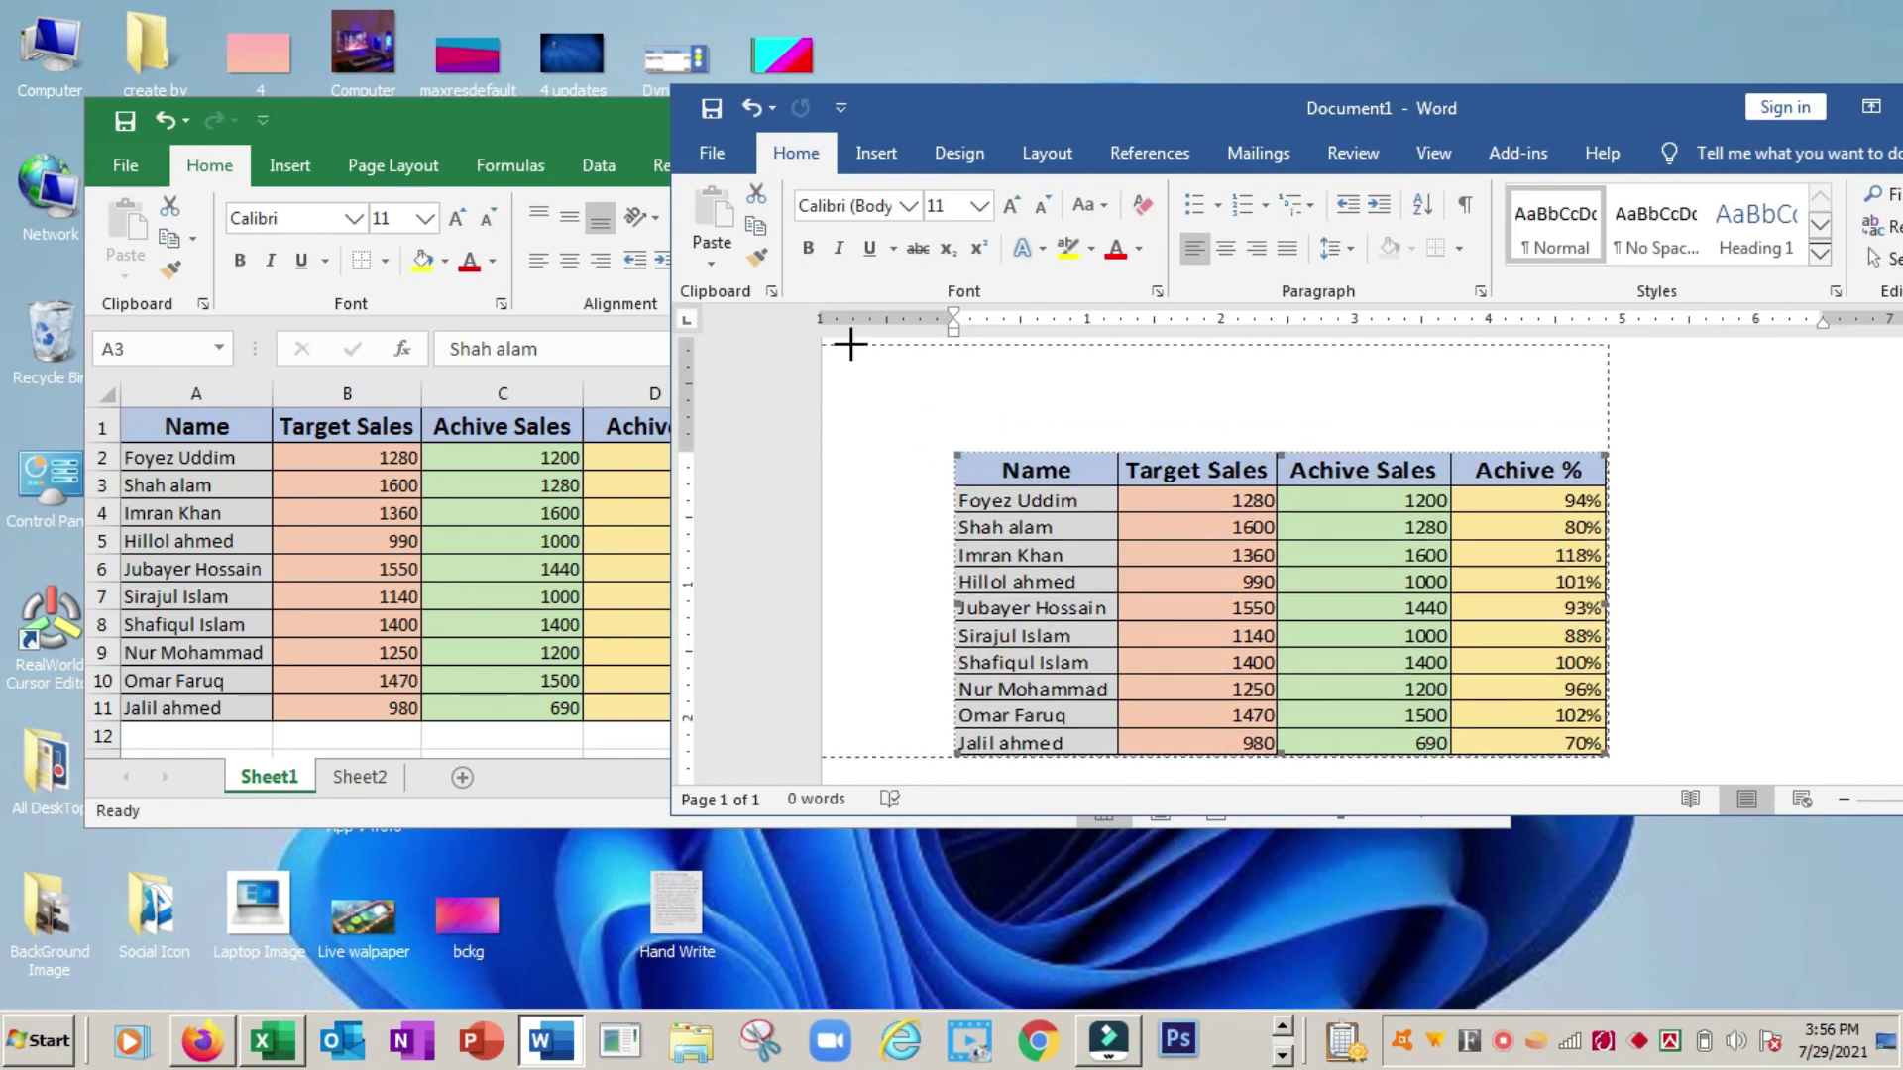
left_click_drag(1606, 731, 1884, 860)
scroll(1406, 614, "down", 2)
scroll(1406, 614, "down", 1)
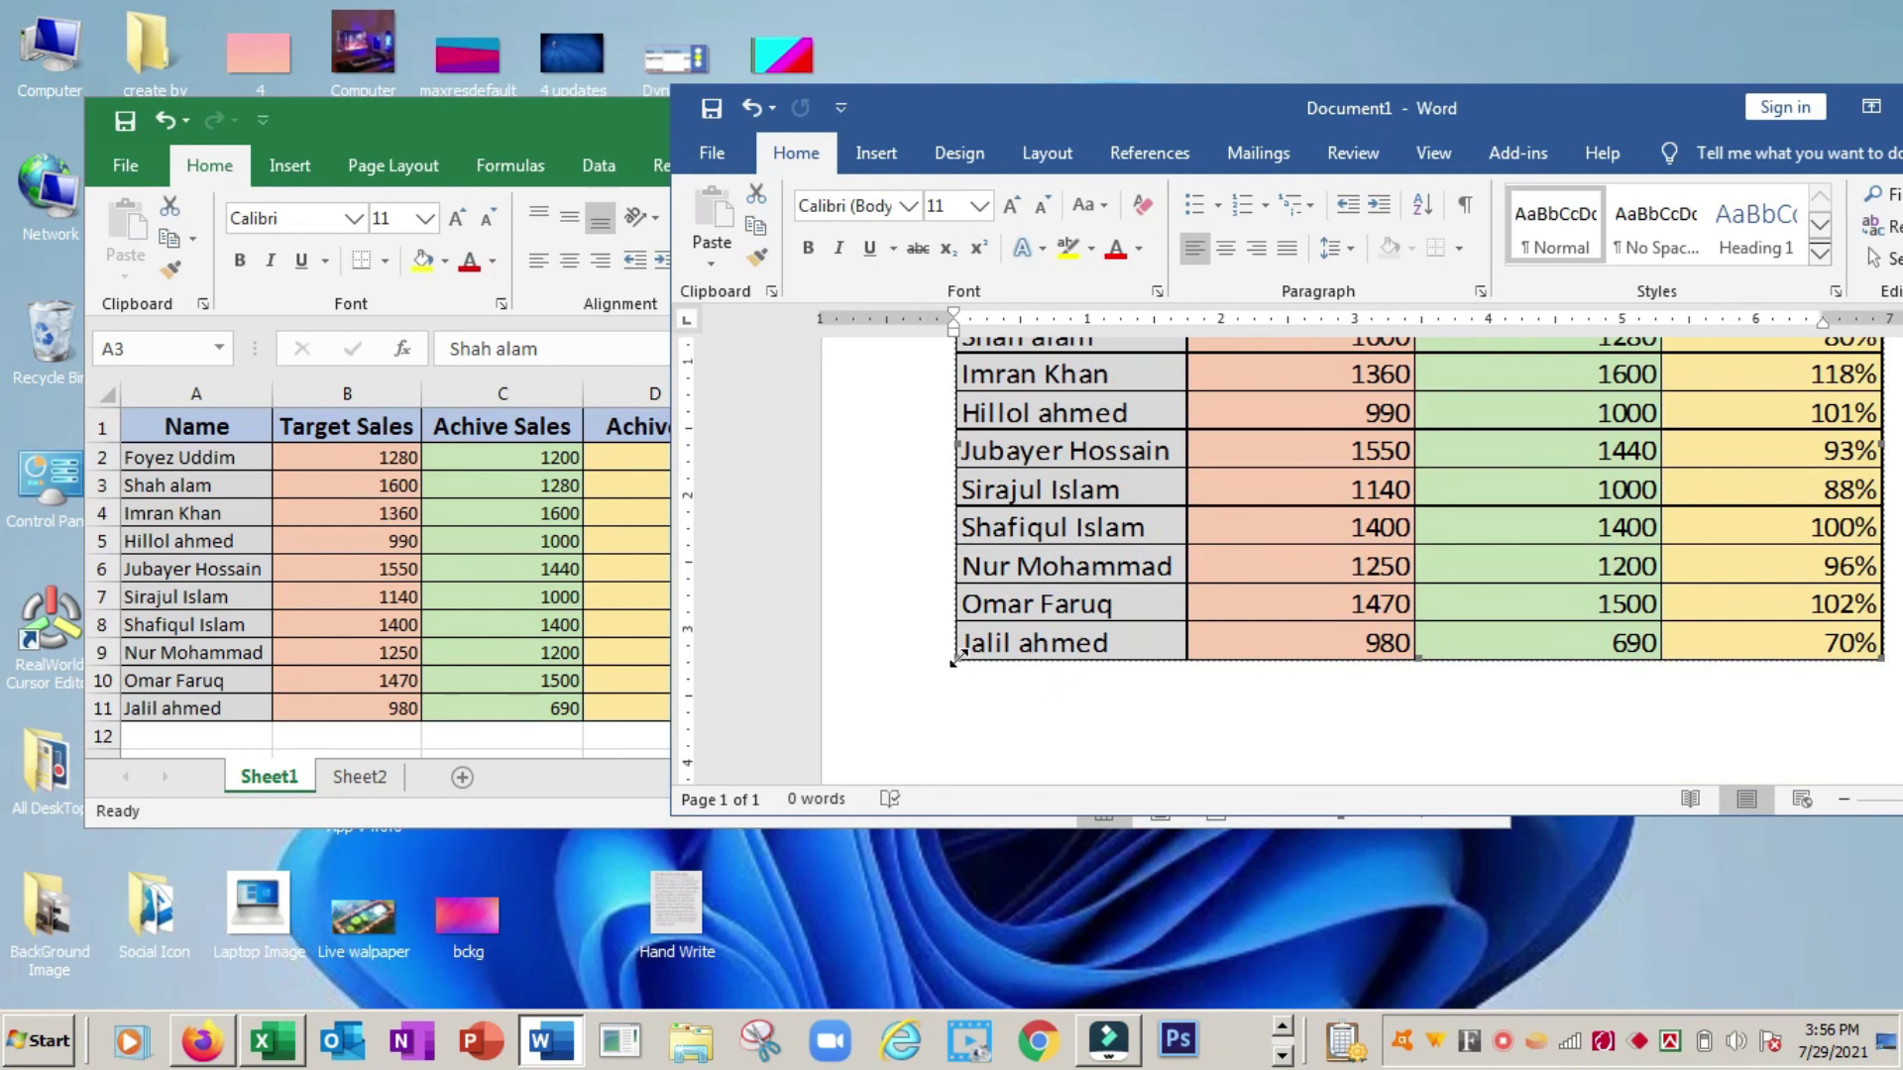
left_click_drag(957, 657, 929, 700)
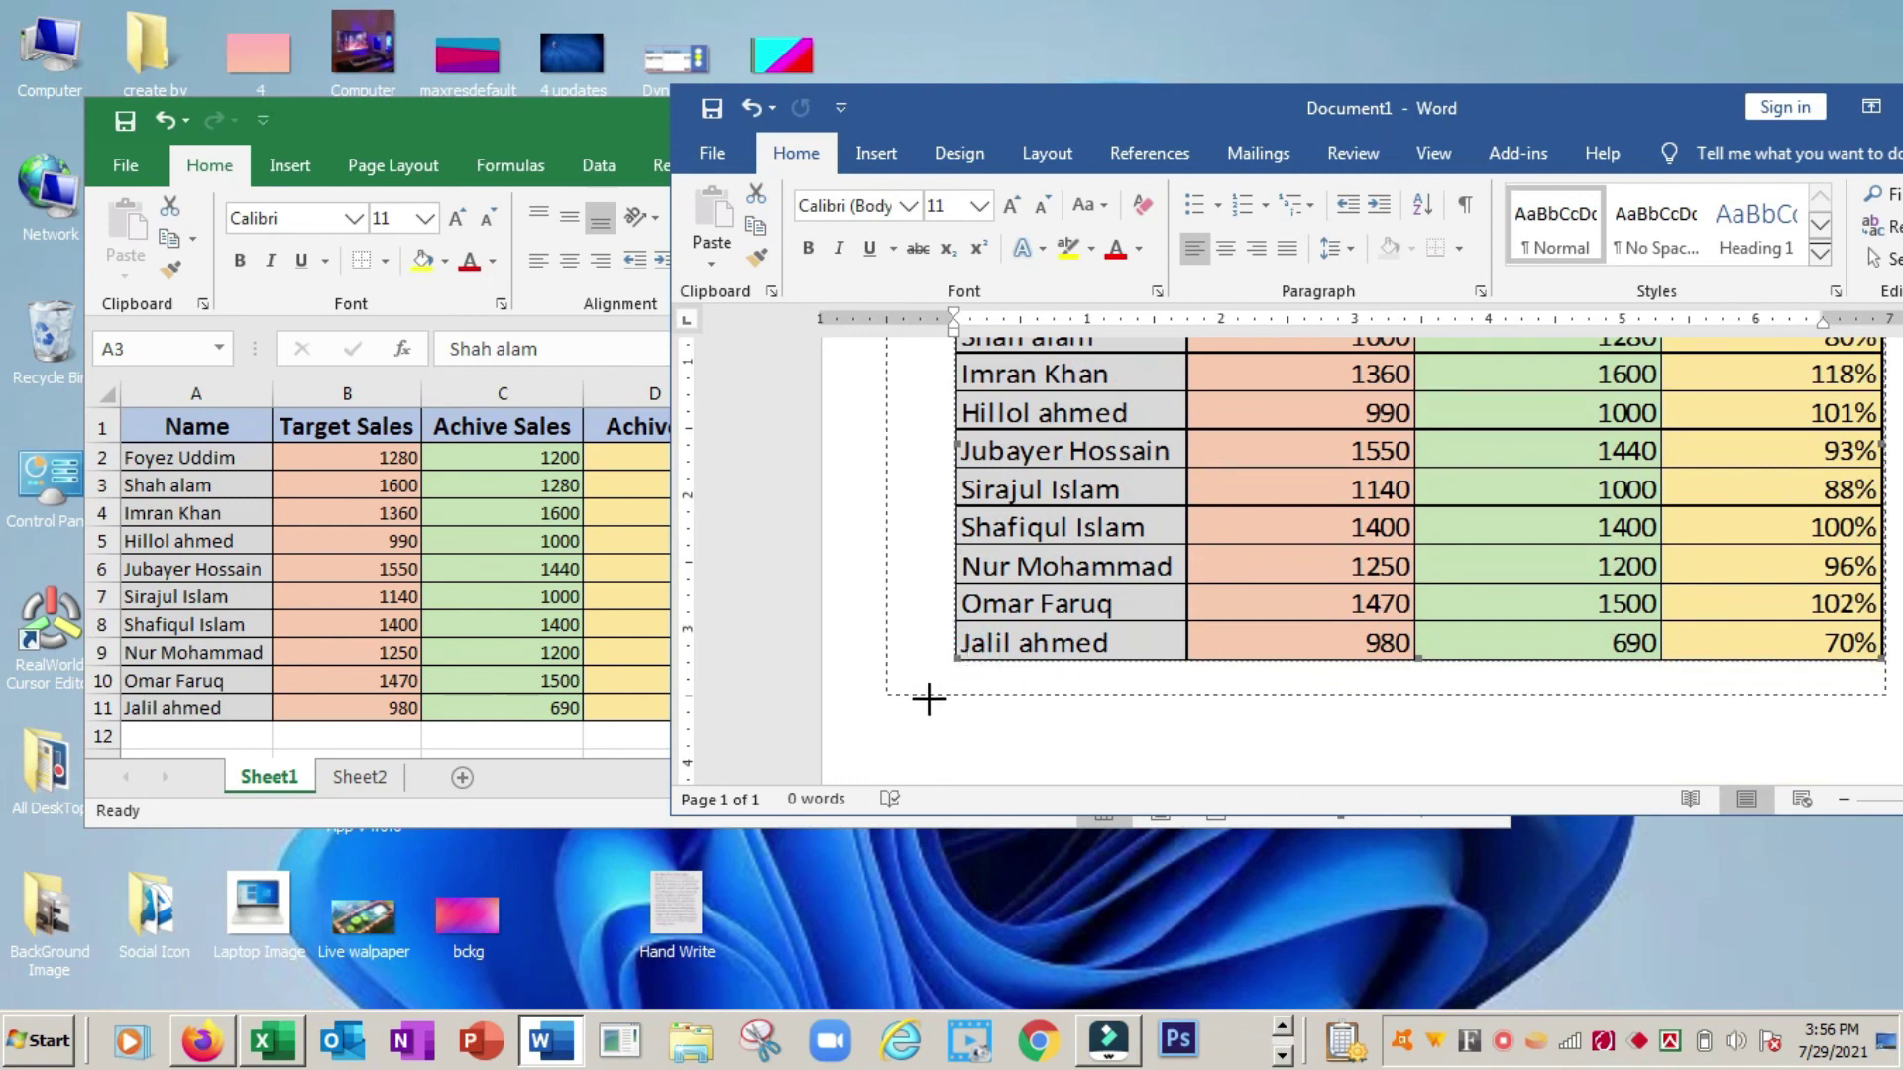
scroll(1185, 643, "up", 3)
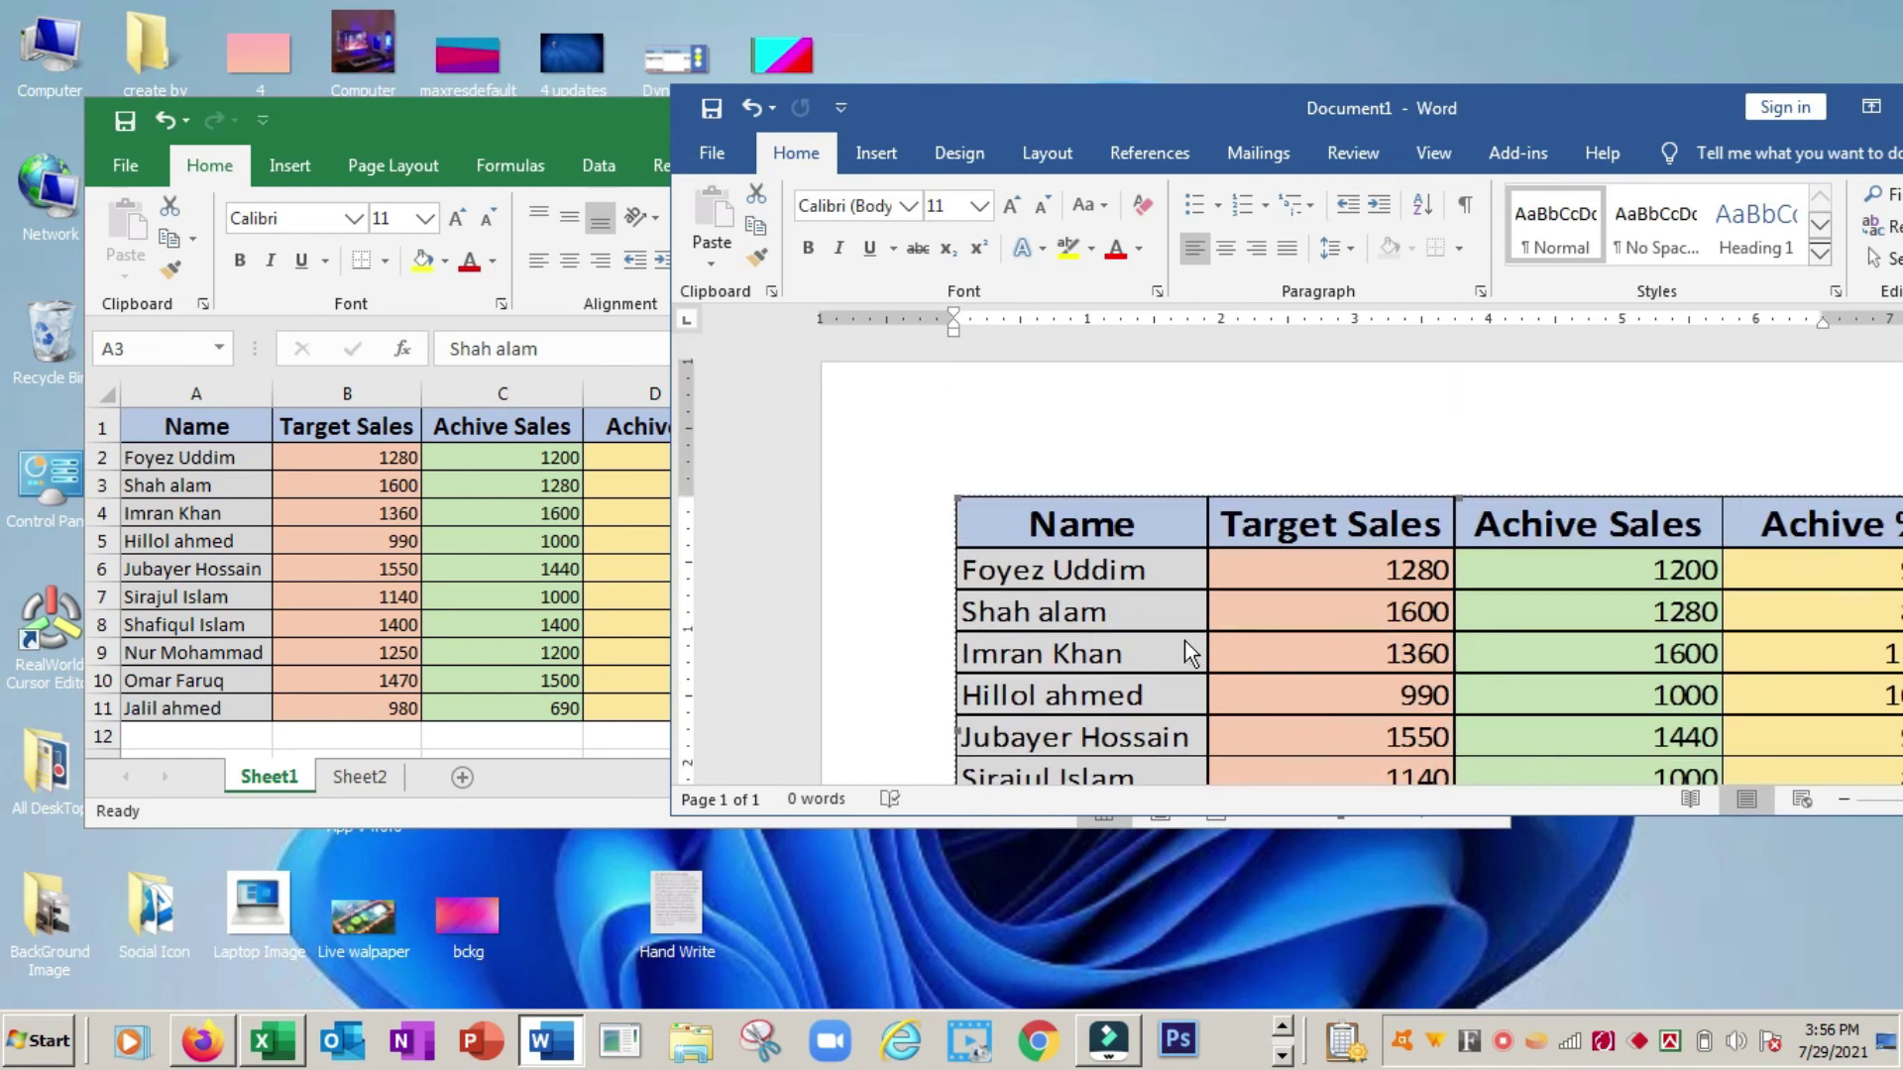